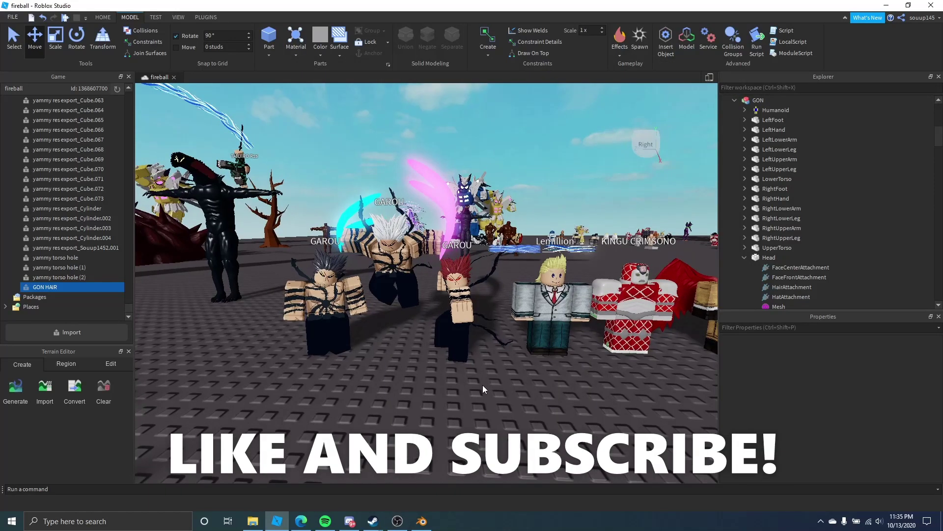
Step: Examine the lineup of finished character models in the scene, from the three Garou rigs to Hawks, Tanjiro and Miruko
scroll(483, 385, up, 2)
key(a)
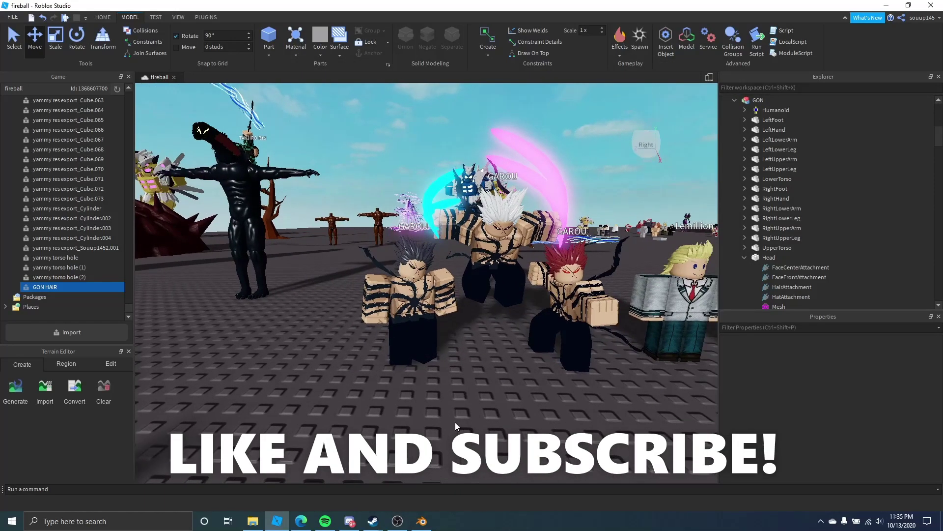
right_drag(455, 422, 455, 423)
key(a)
key(d)
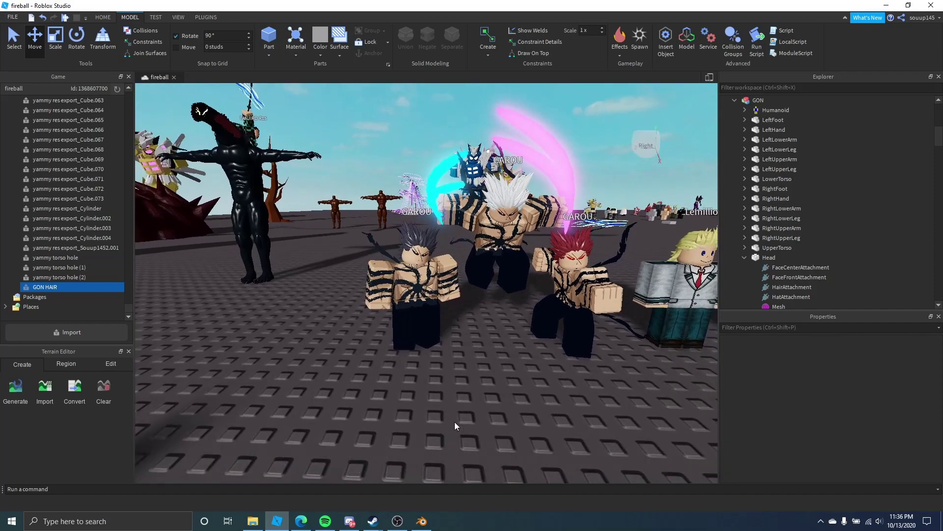
right_click(455, 422)
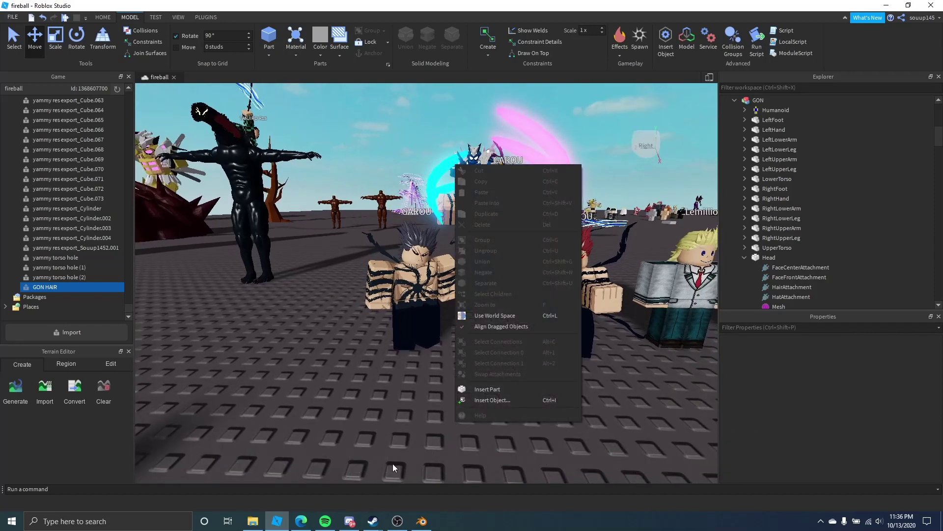
click(369, 427)
right_drag(368, 427, 369, 426)
key(d)
key(w)
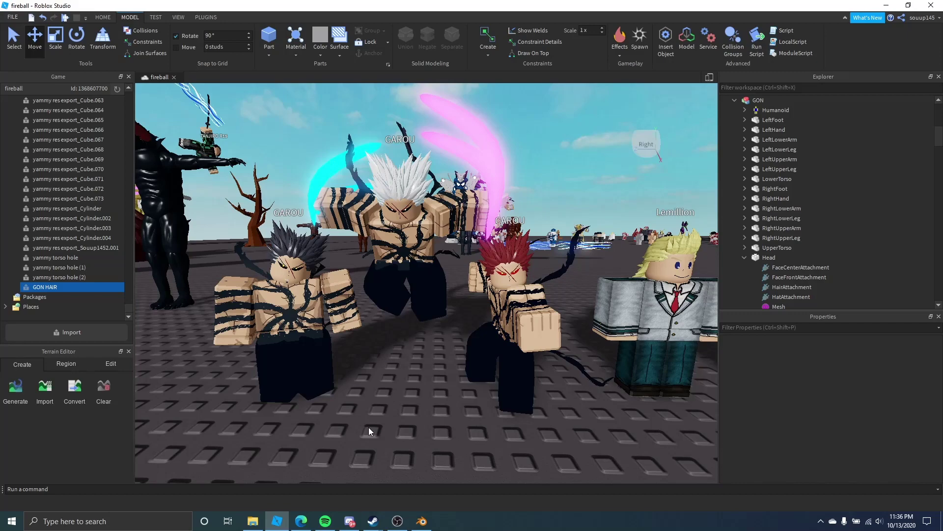
key(d)
key(d)
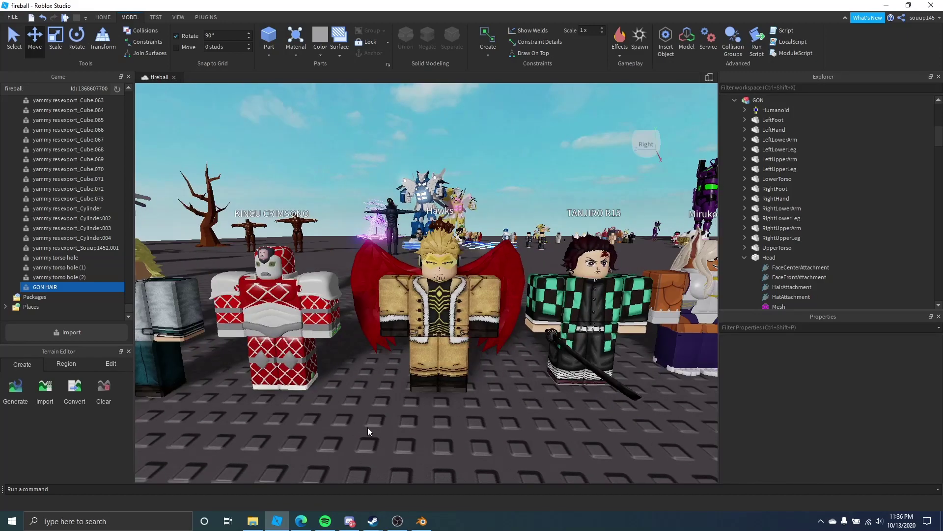
key(a)
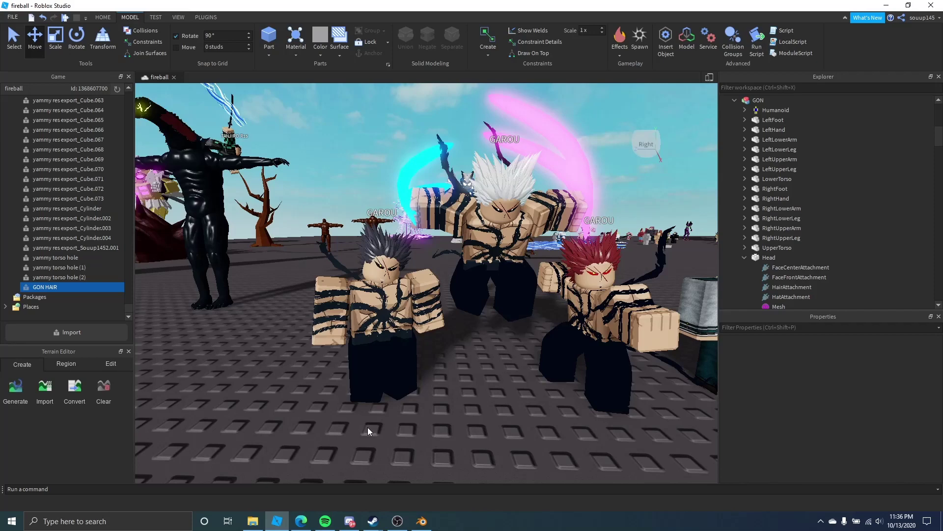
key(d)
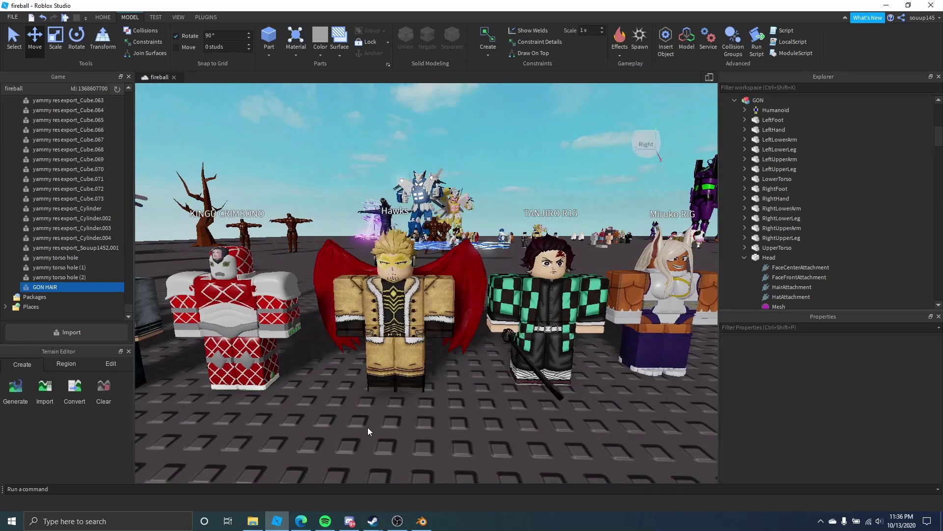
key(d)
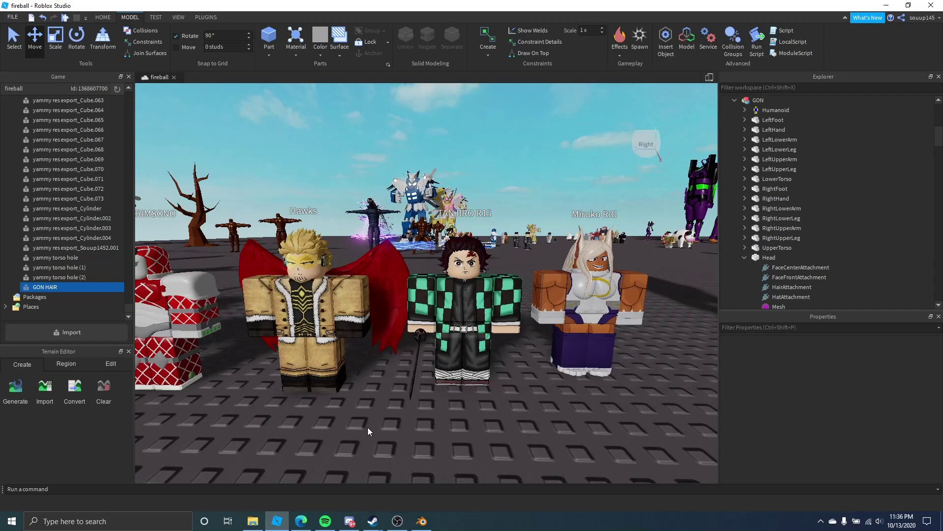
key(a)
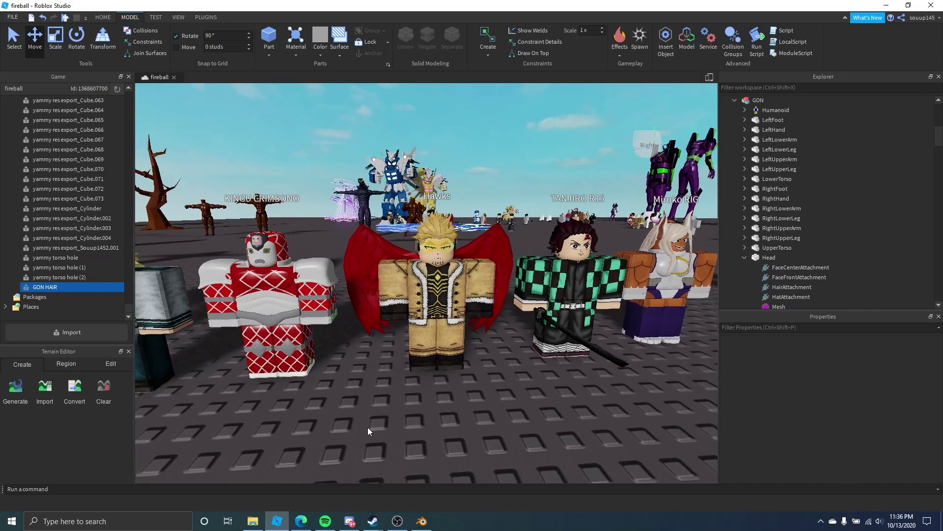
key(a)
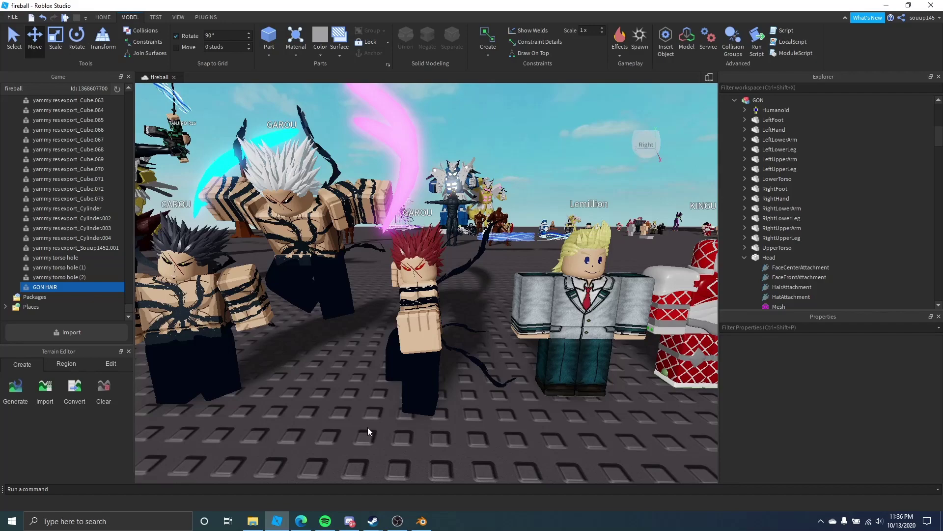
key(d)
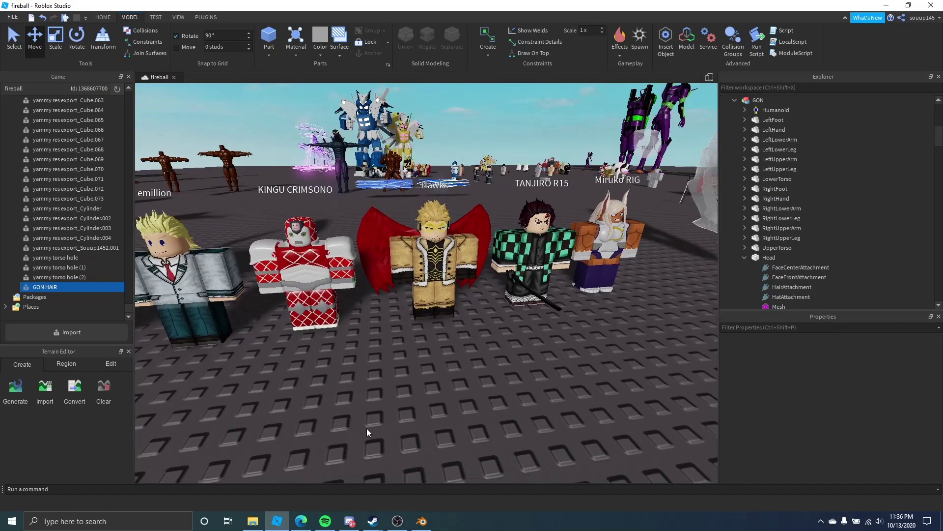
key(s)
Step: Switch to Blender and delete the spiky hair mesh from the R6 dummy's head
click(422, 521)
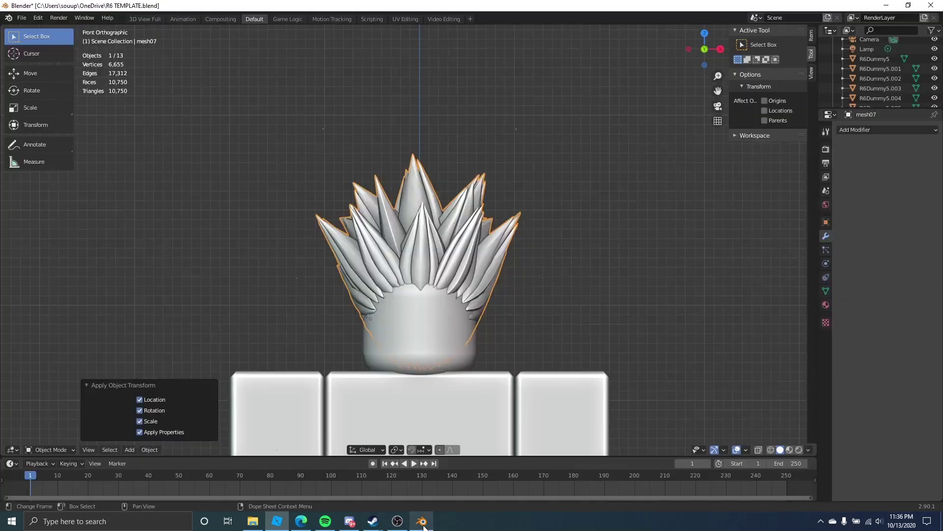
scroll(302, 253, down, 4)
scroll(290, 243, up, 4)
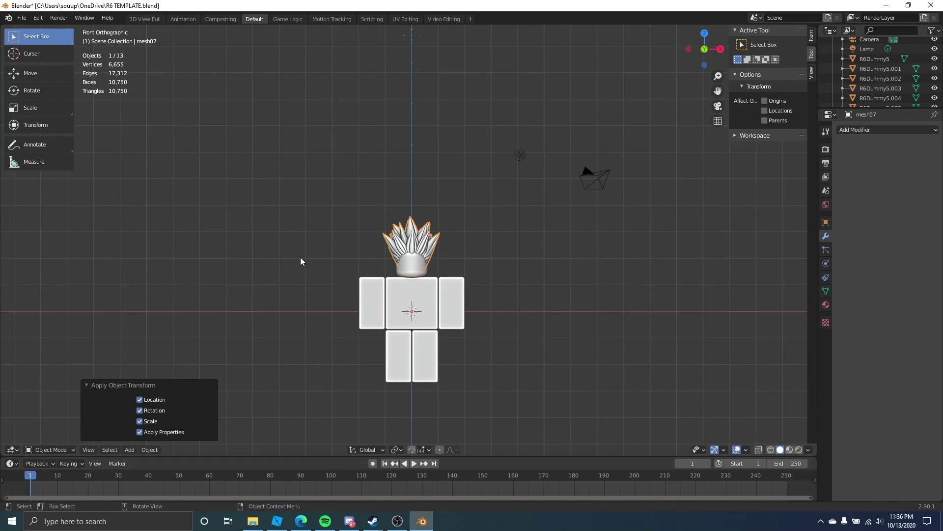
key(x)
click(308, 195)
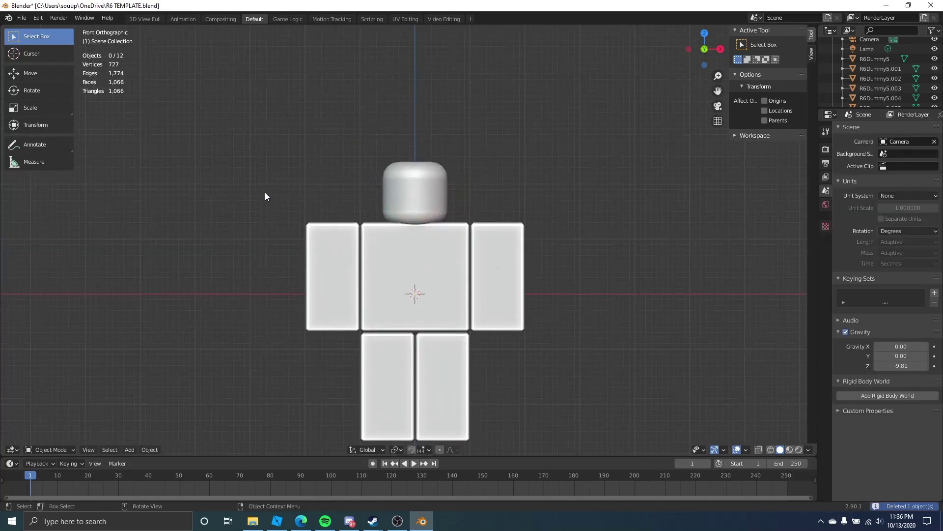
click(415, 228)
click(20, 19)
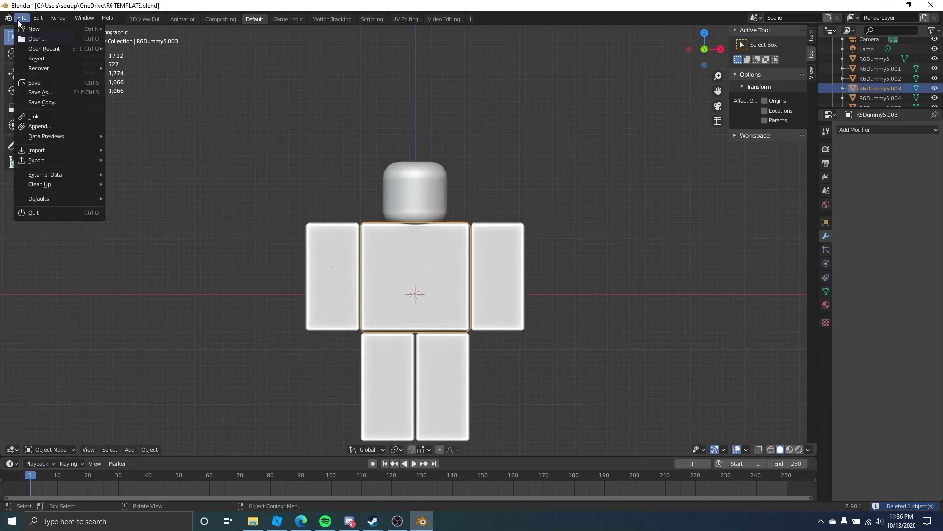
mouse_move(31, 30)
click(325, 118)
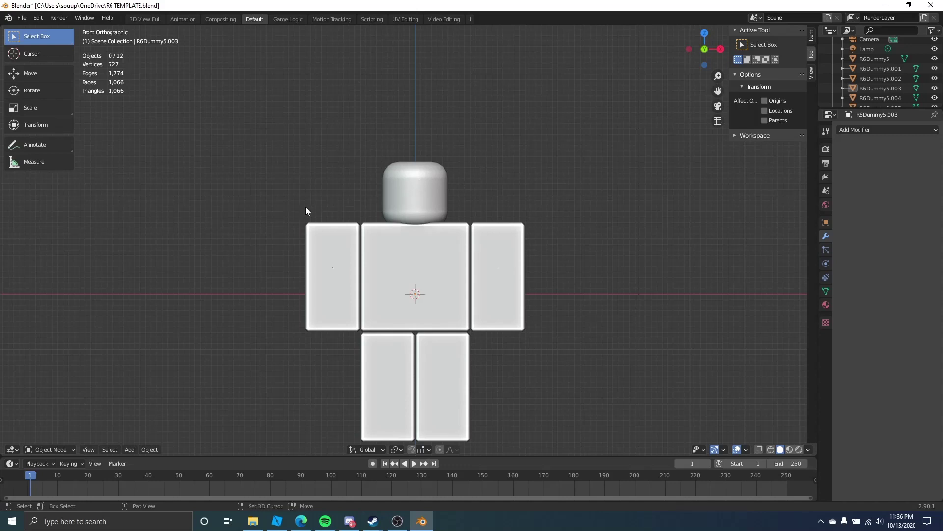
shift+middle_drag(326, 275, 363, 236)
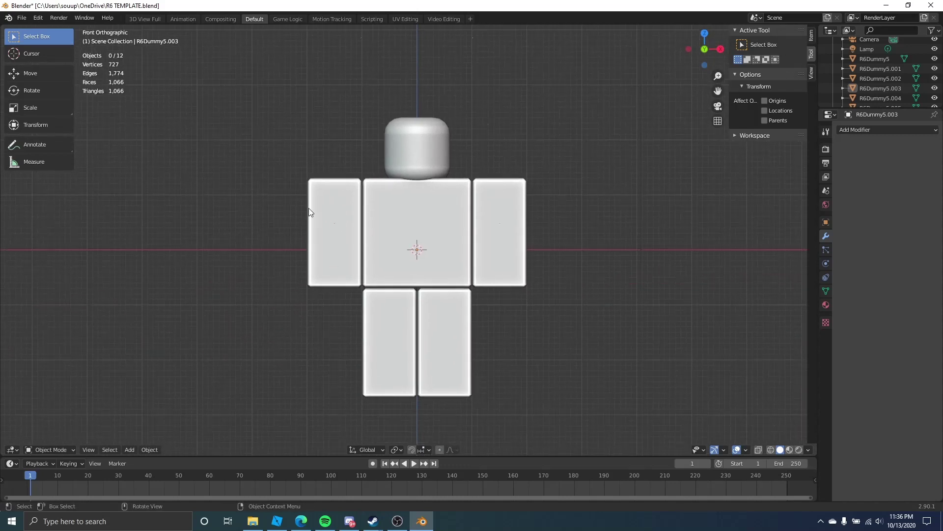
shift+middle_drag(294, 219, 299, 243)
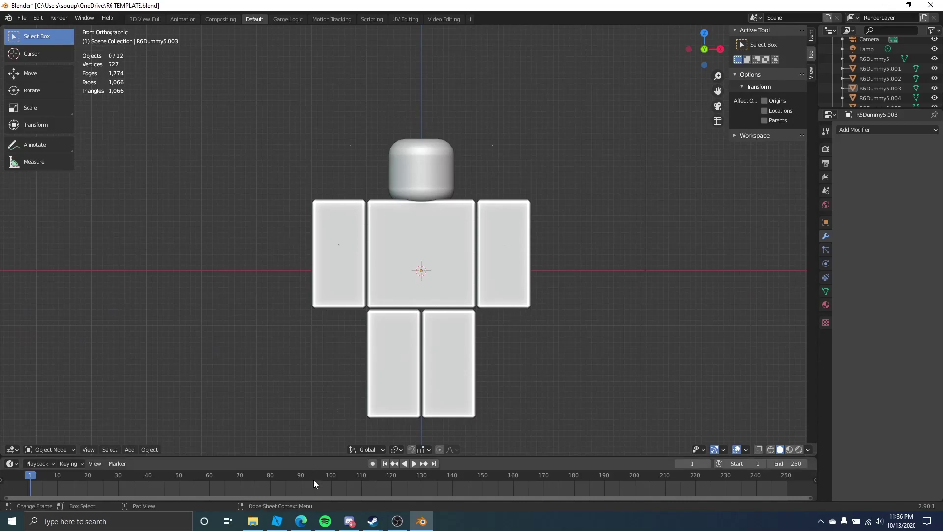
Step: Switch to the Edge browser and open google.com in a new tab
click(301, 521)
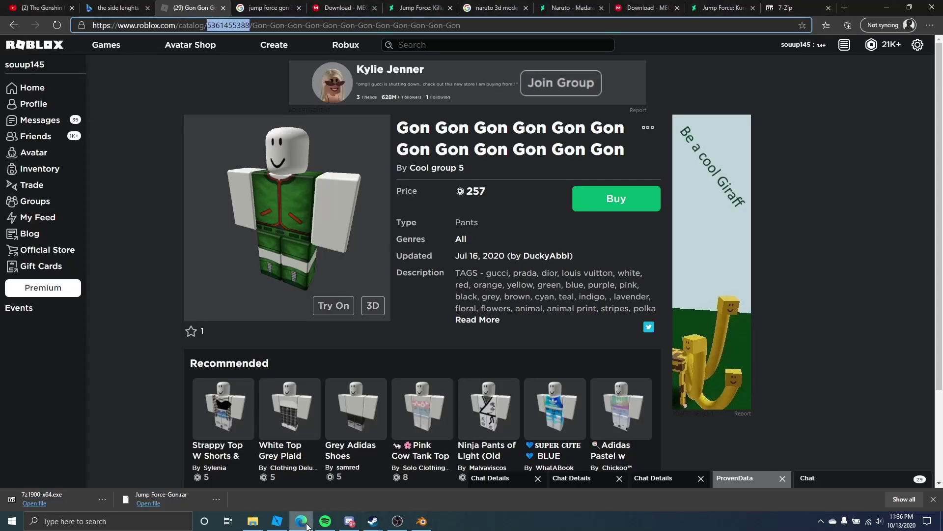
click(847, 5)
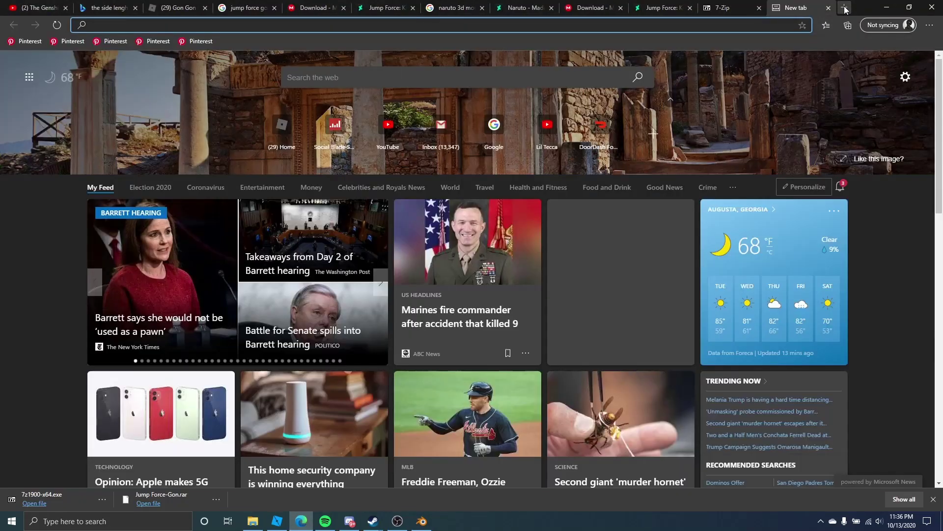
text(google.com)
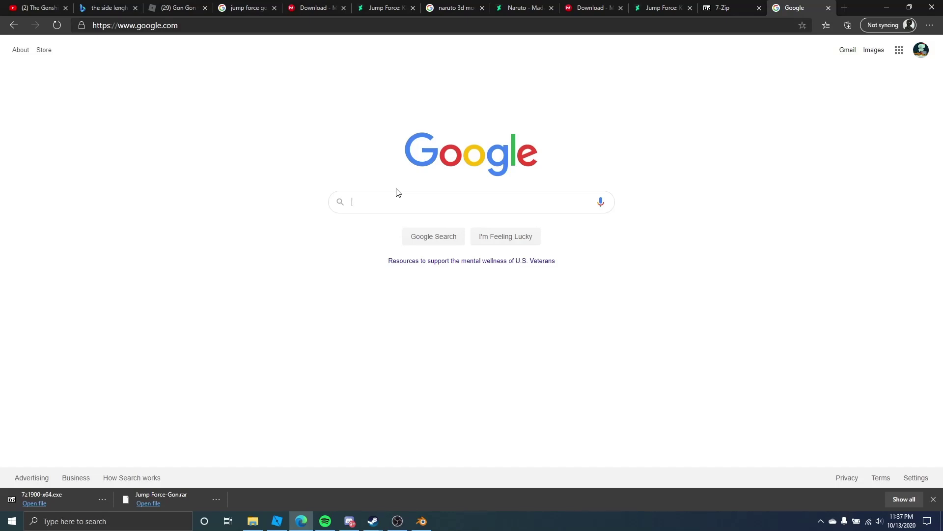
Step: Search Google for "gon jump force 3d model"
text(go)
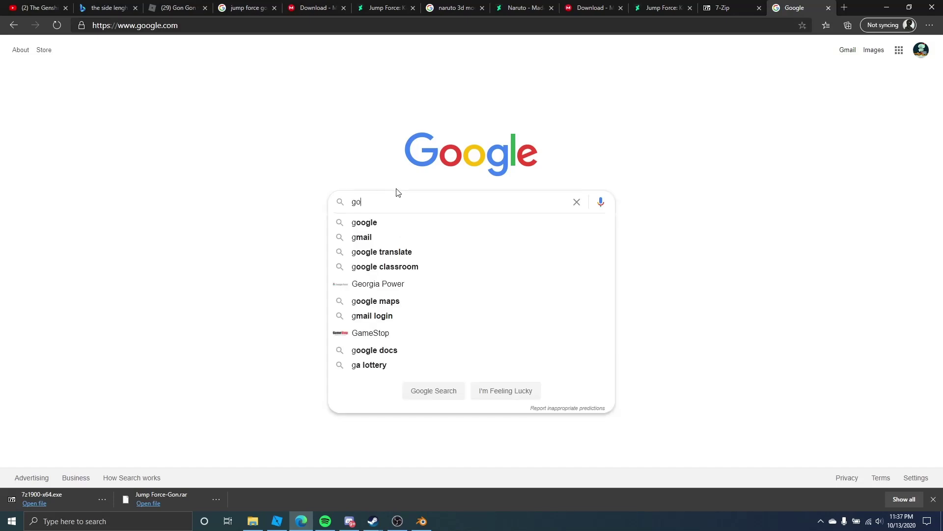
text(n jump)
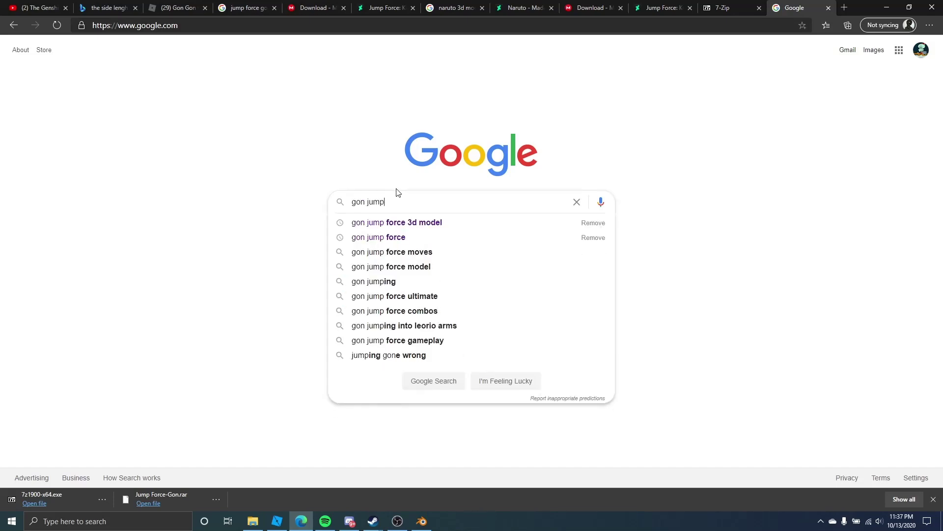
text( force 2sd)
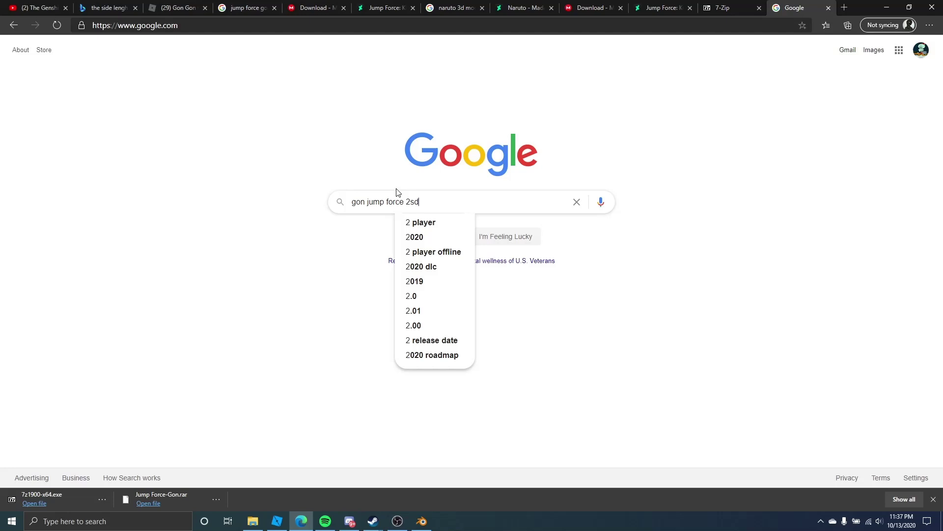
key(BackSpace)
key(BackSpace)
key(BackSpace)
text(3d mode)
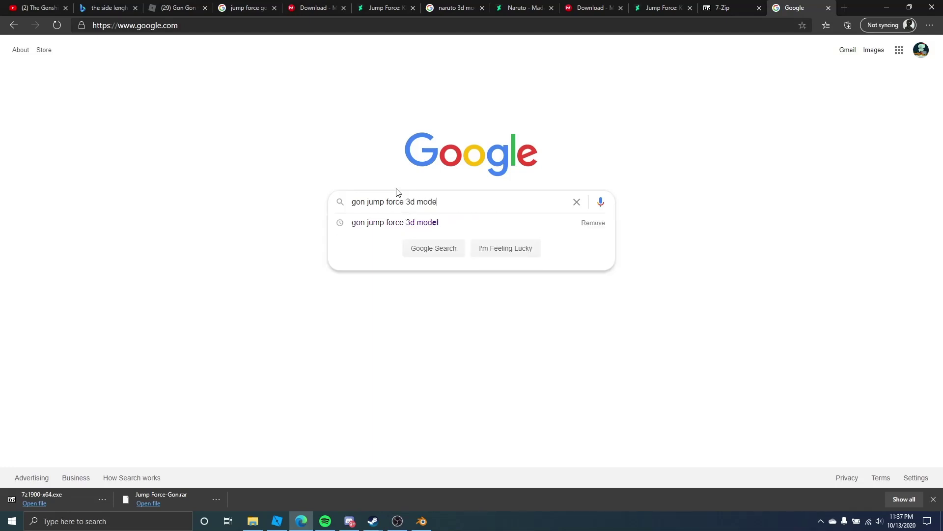
text(l)
key(Return)
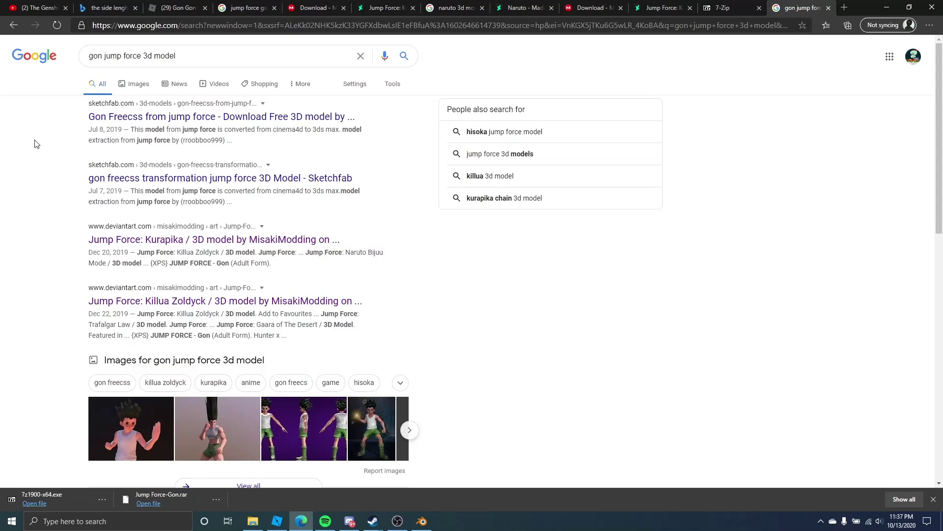
Step: Show the image results and open the DeviantArt page of the Jump Force - Gon Freecss model in a new tab
click(132, 84)
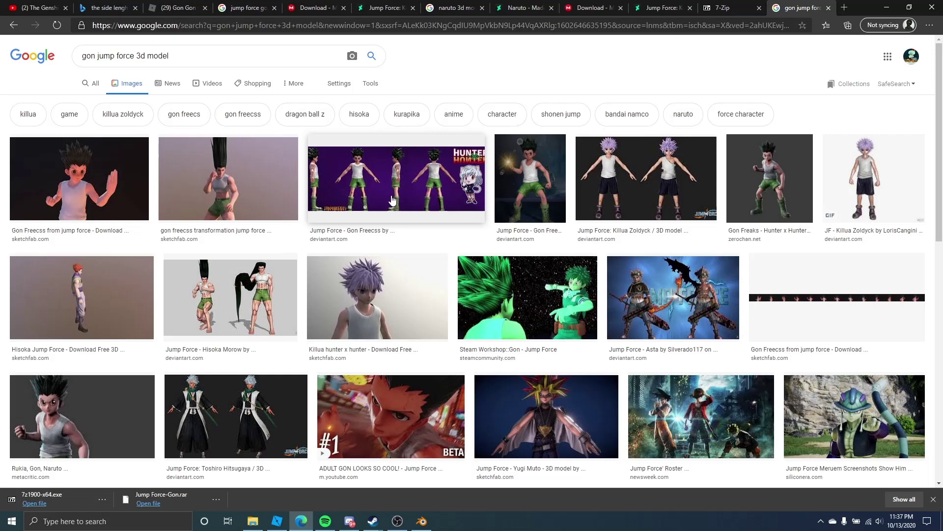
click(392, 201)
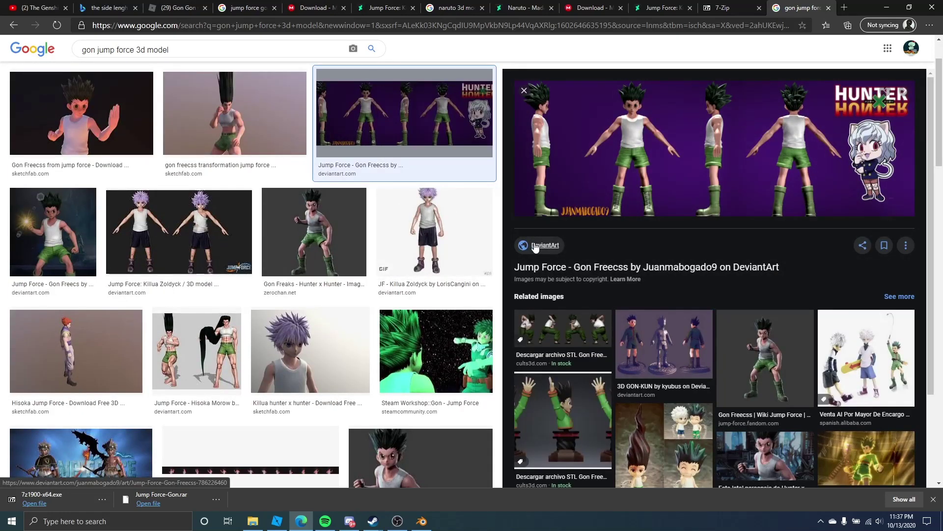
right_click(535, 246)
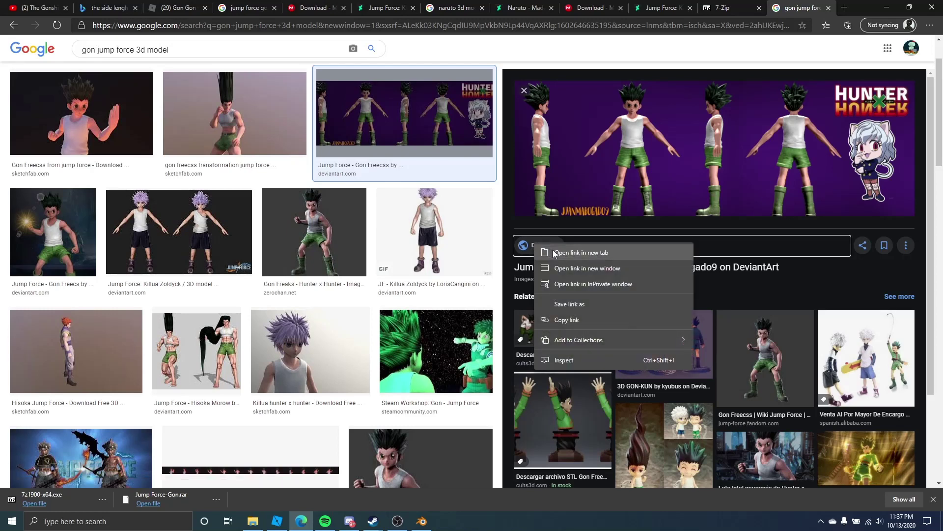
click(557, 253)
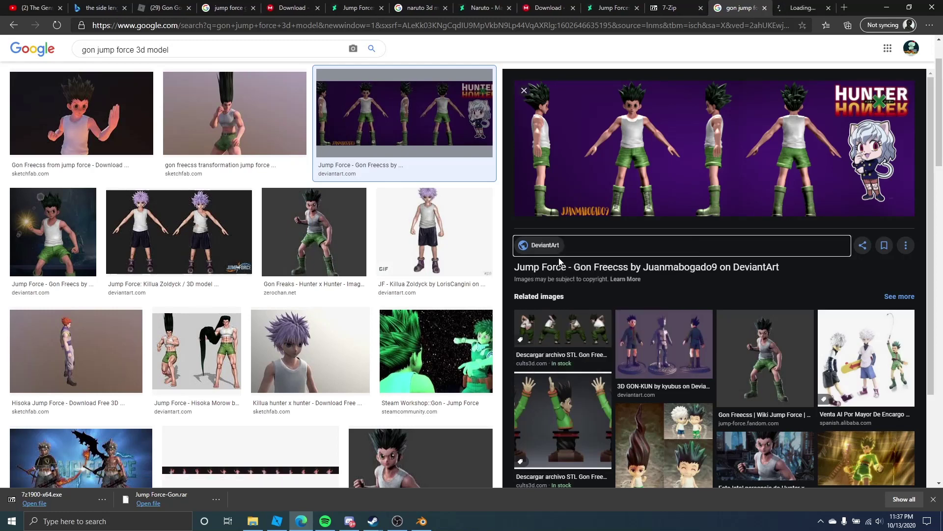
Step: From the Killua Zoldyck page on DeviantArt, browse the same artist's Naruto Bijuu Mode and Boruto Uzumaki models
scroll(295, 289, up, 2)
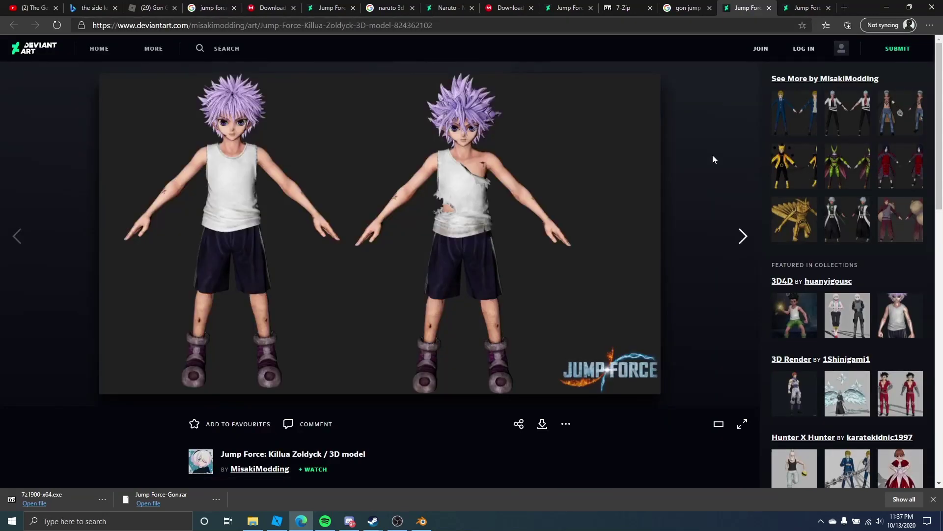
click(805, 168)
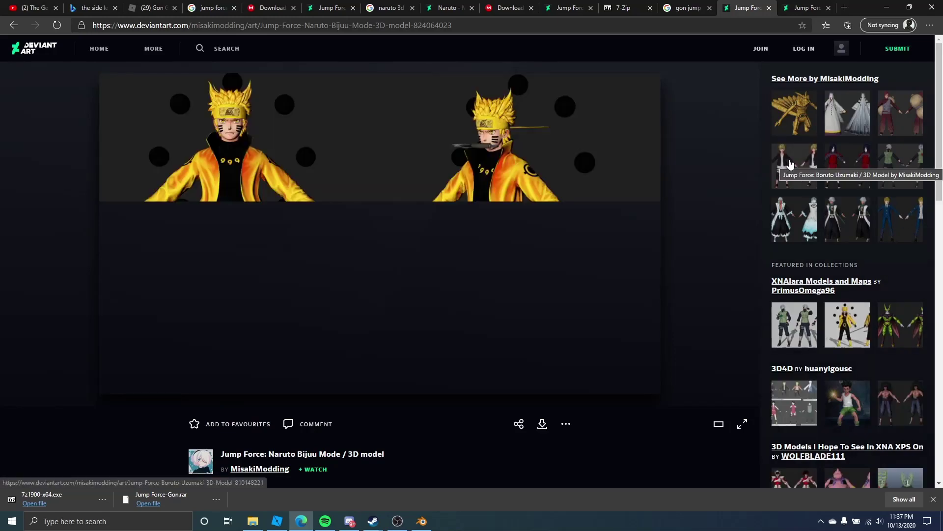
click(788, 164)
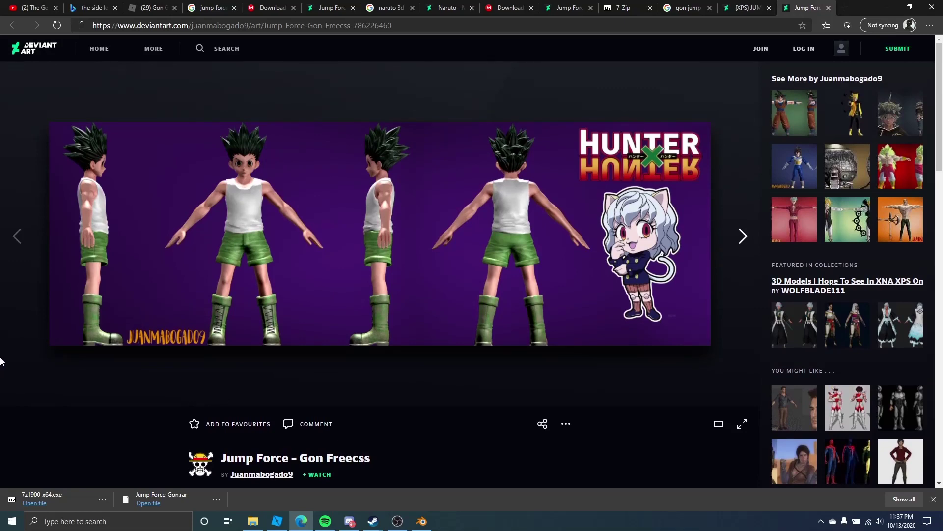
Step: Open the MEGA download link in the Gon Freecss description, and show the 7-Zip website
scroll(517, 341, down, 3)
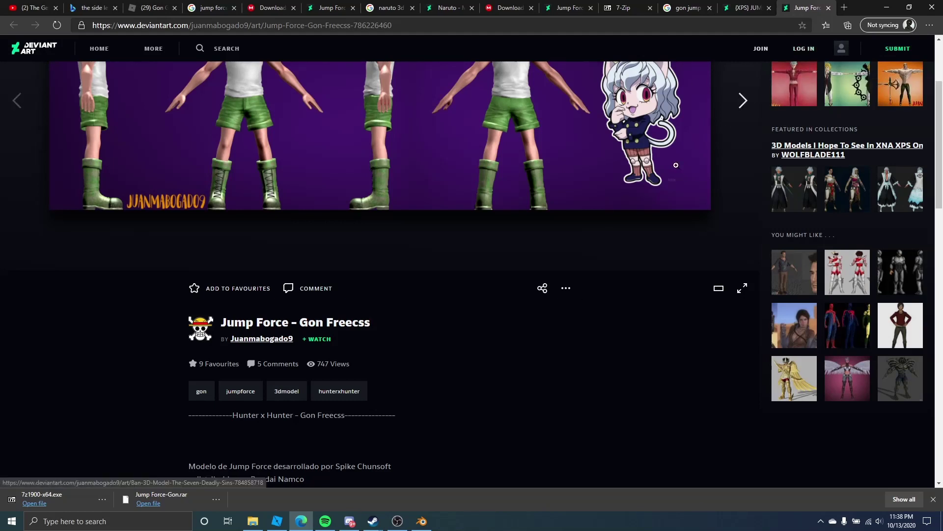
scroll(587, 288, down, 5)
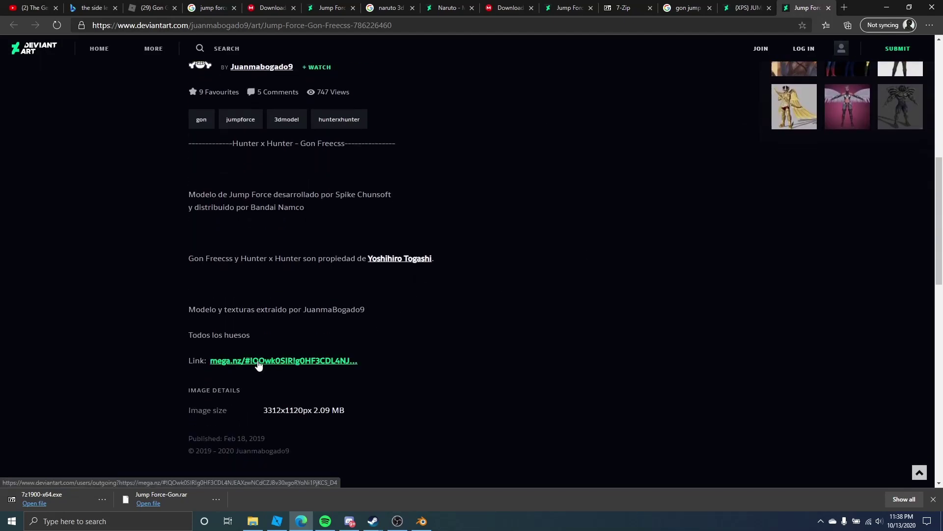
click(258, 363)
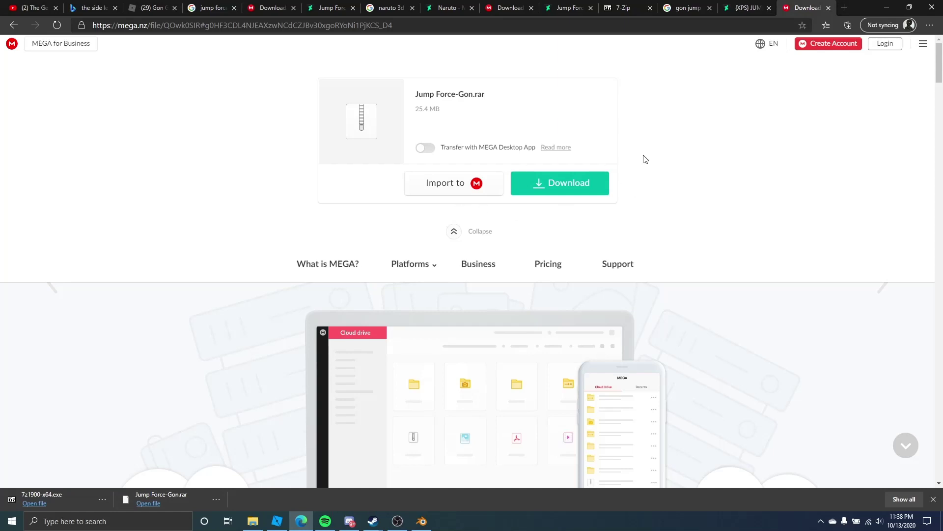
click(626, 8)
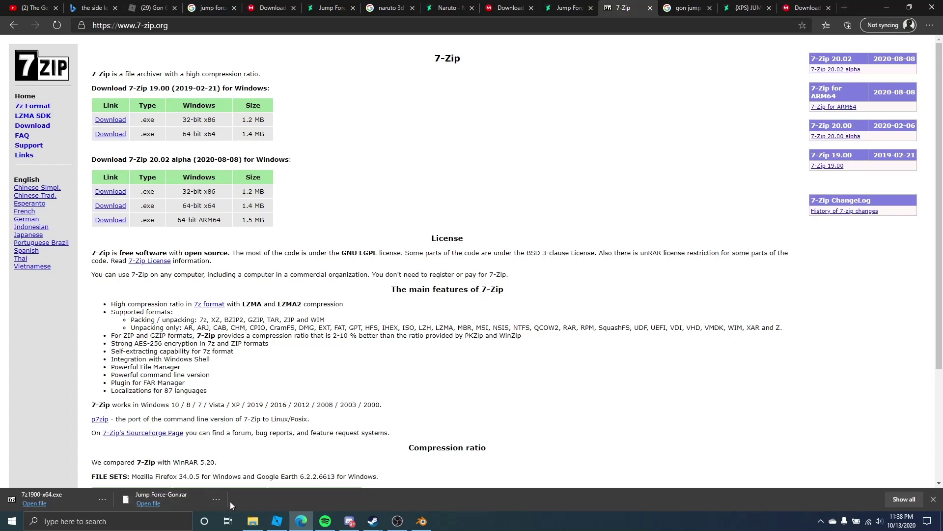
Step: In File Explorer, delete the already extracted Jump Force-Gon folder from Downloads
click(252, 521)
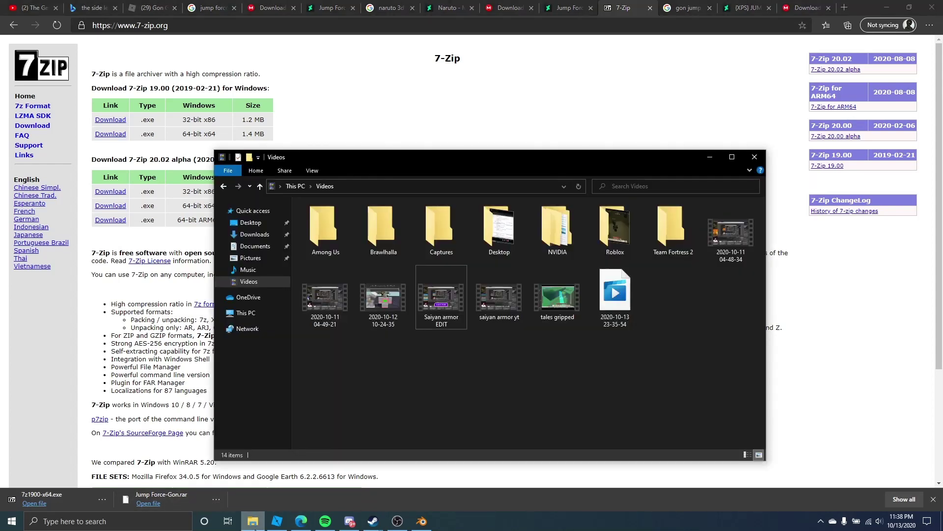
click(254, 234)
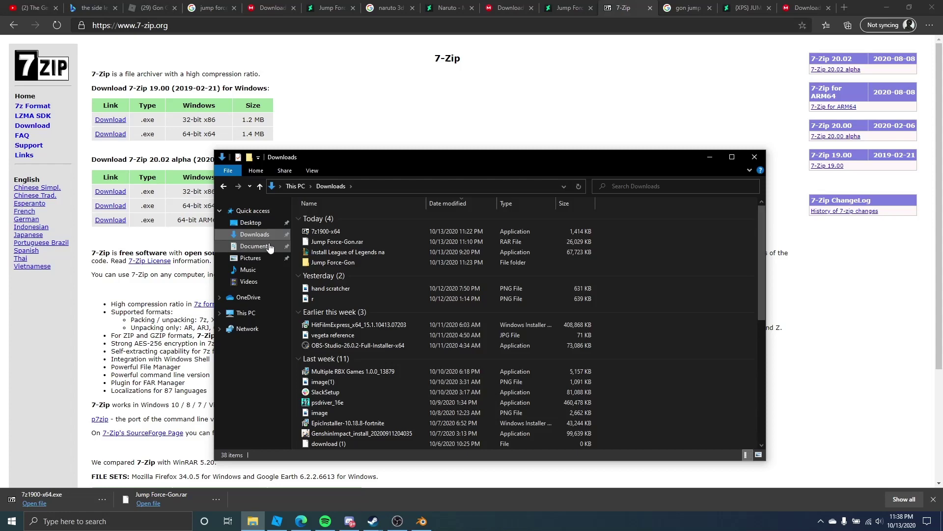
right_click(328, 264)
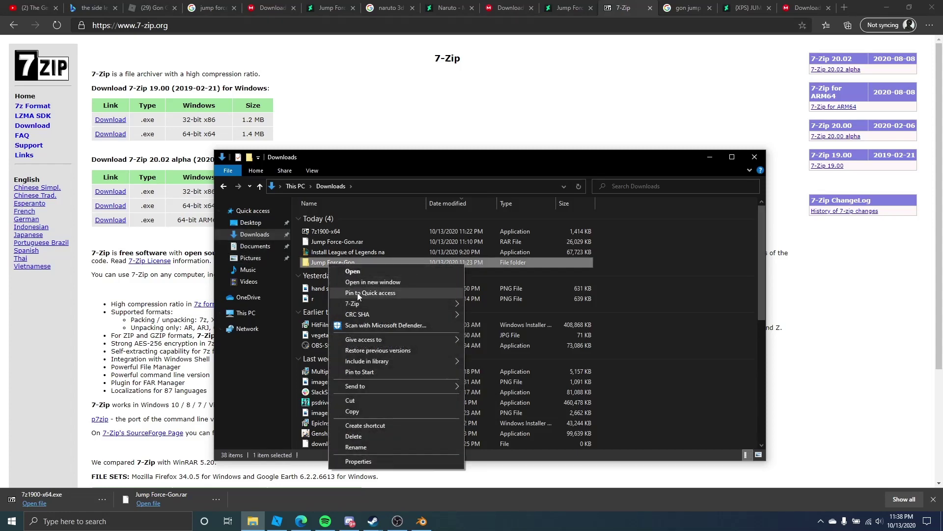
click(358, 437)
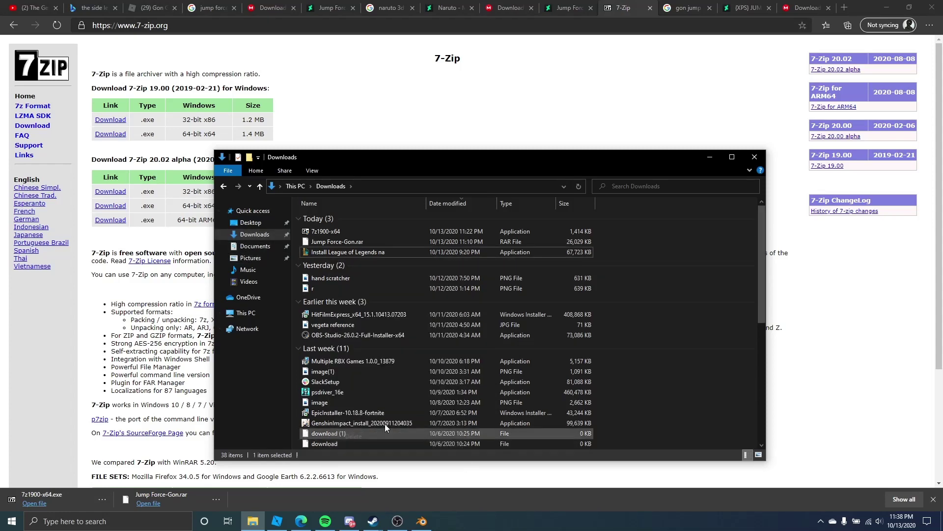
Step: Extract Jump Force-Gon.rar with 7-Zip into its own Jump Force-Gon folder and open that folder
click(348, 241)
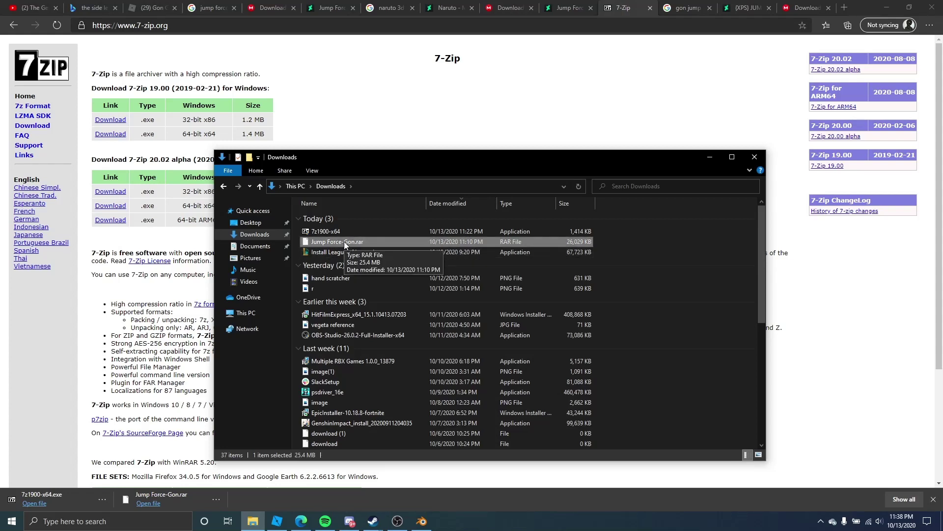
right_click(344, 240)
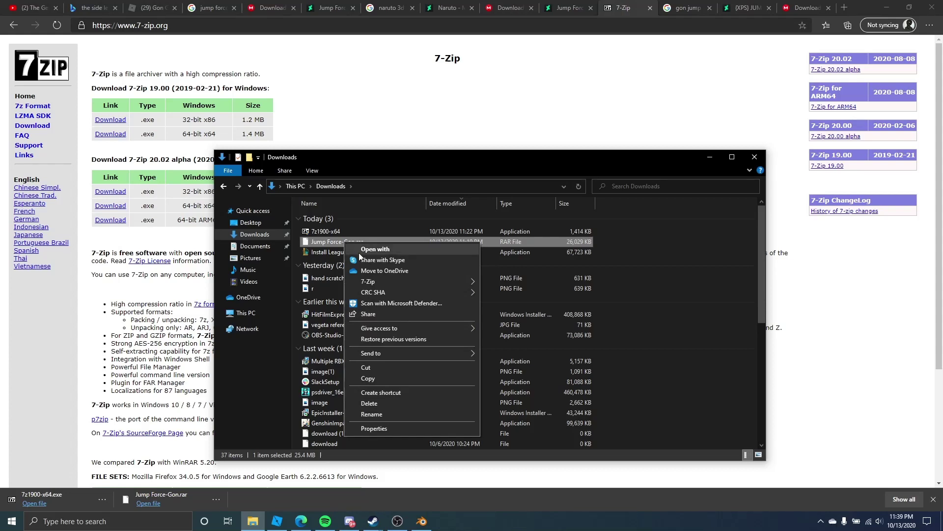
mouse_move(370, 284)
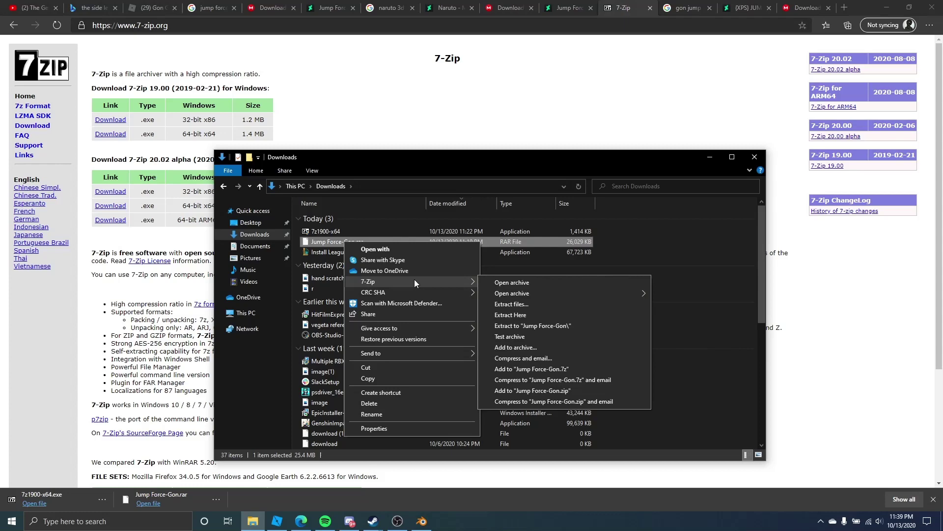
click(523, 326)
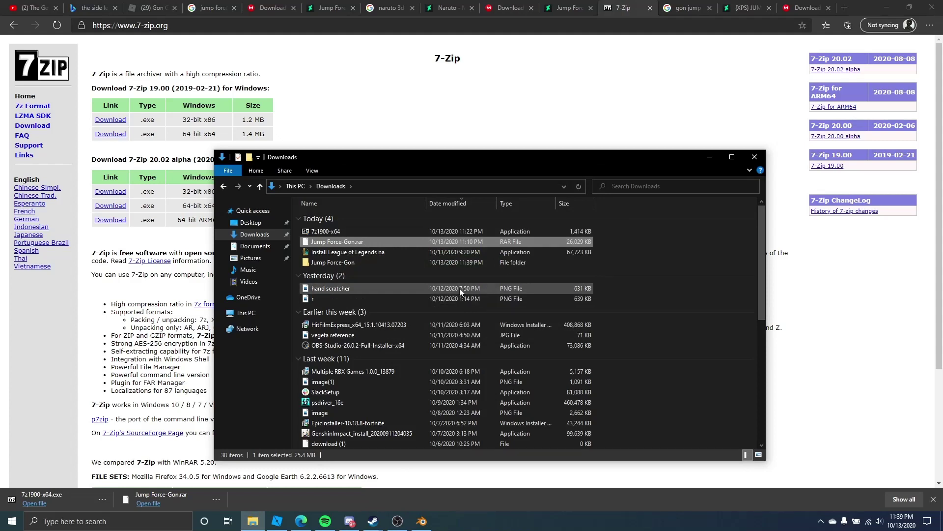
click(318, 263)
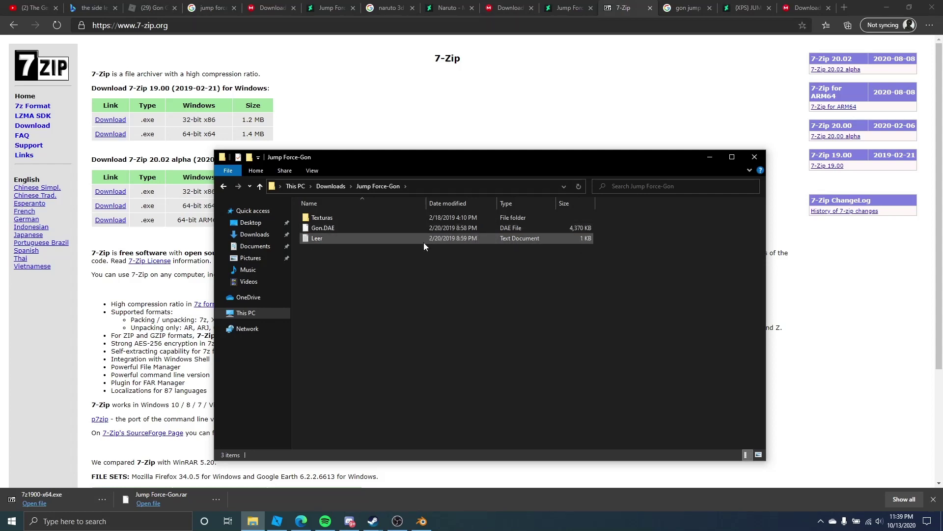
Step: Switch to Blender and import Gon.DAE from the Jump Force-Gon folder in Downloads as a Collada file
click(422, 521)
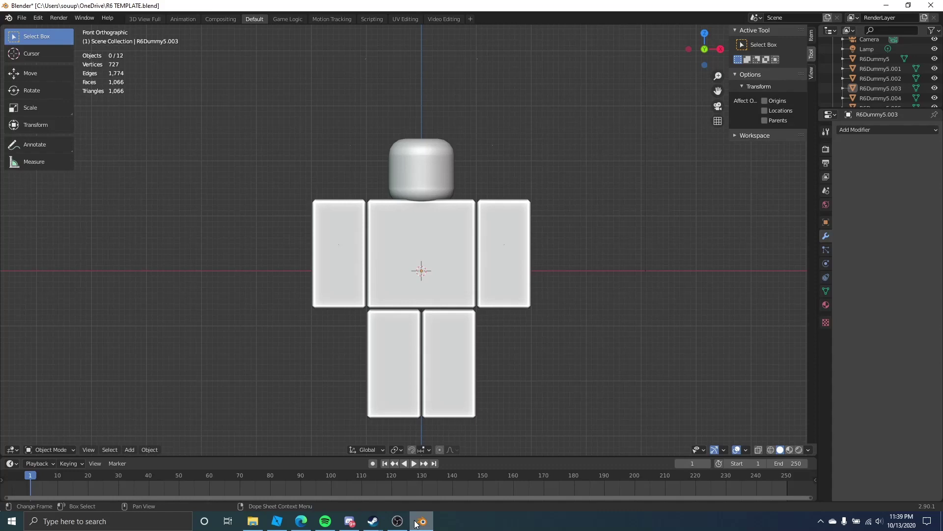
scroll(266, 201, up, 1)
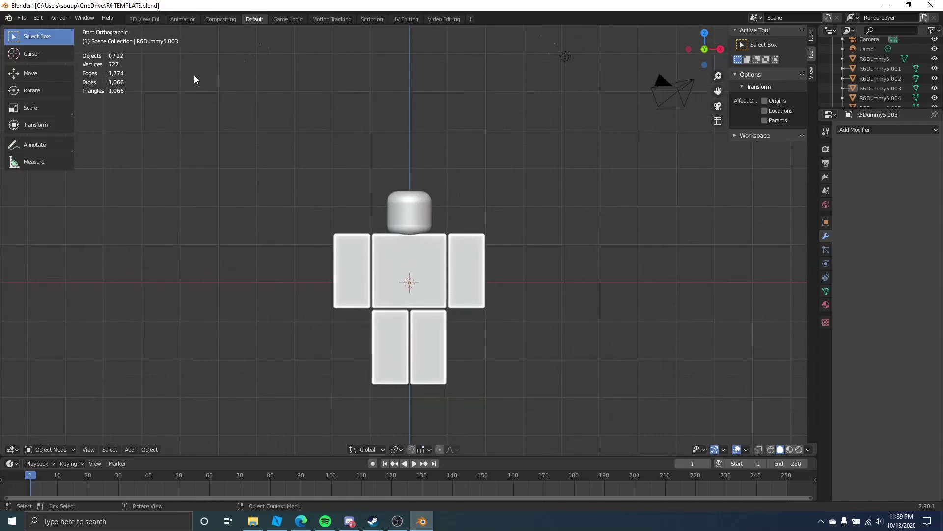
click(25, 23)
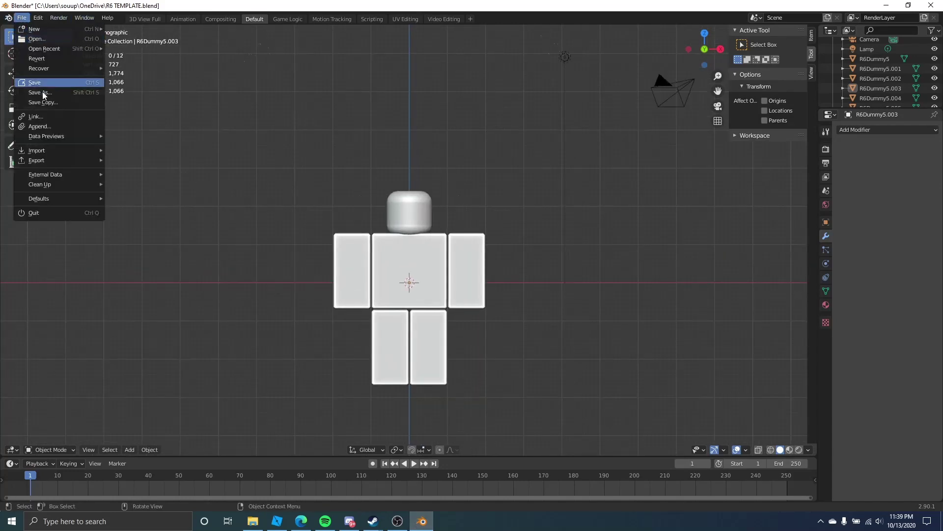
mouse_move(47, 150)
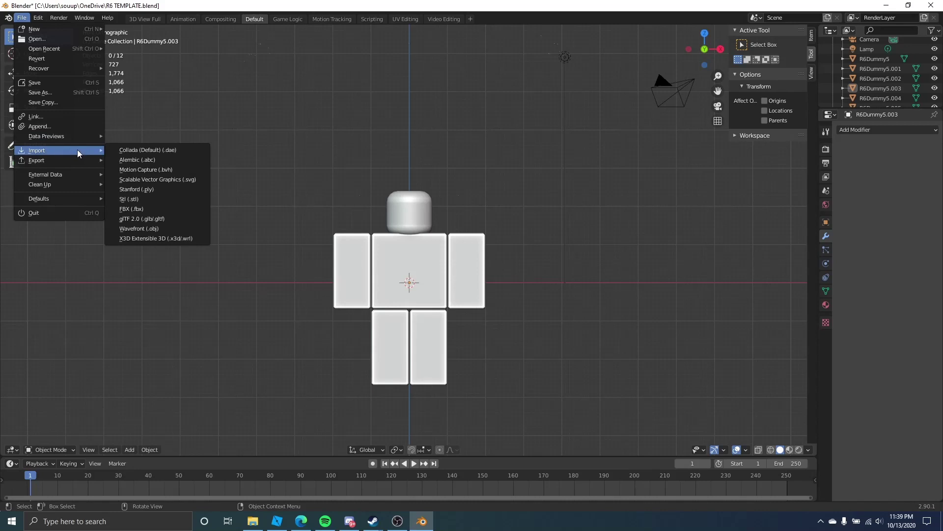
click(164, 150)
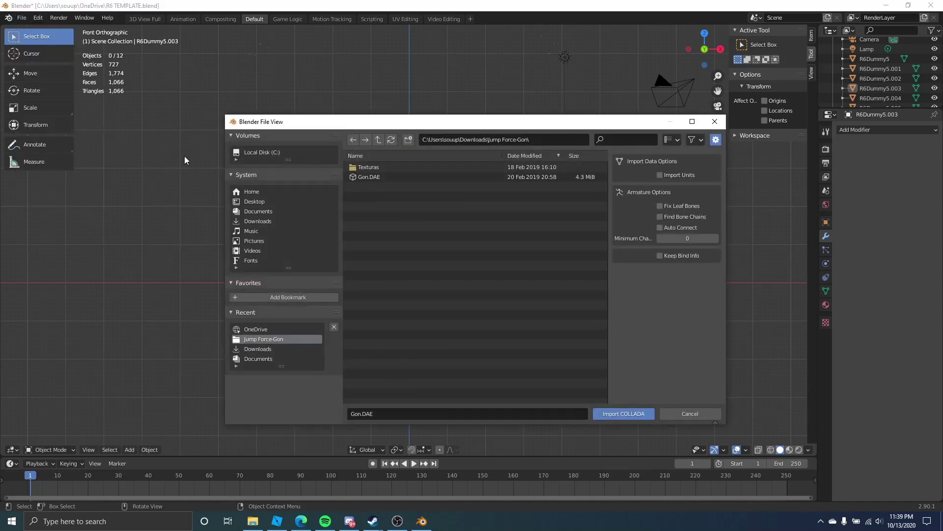
click(376, 176)
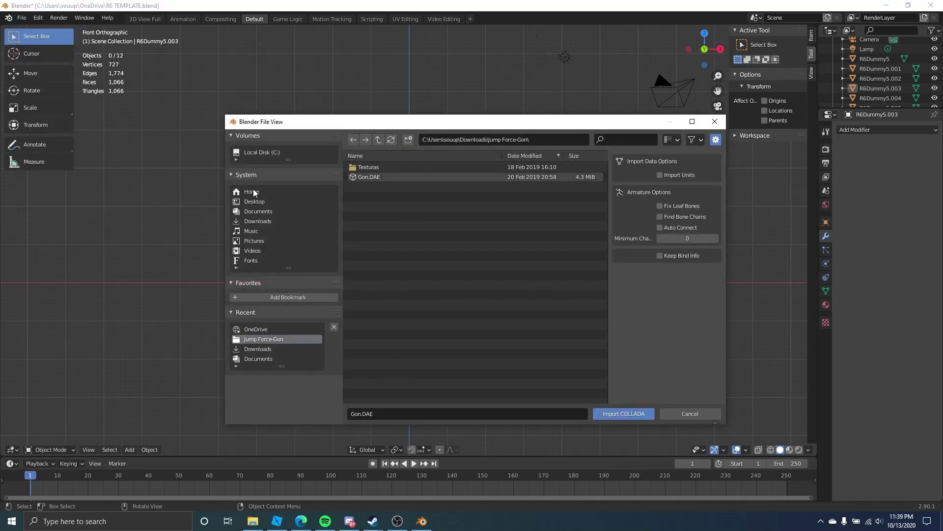
click(268, 221)
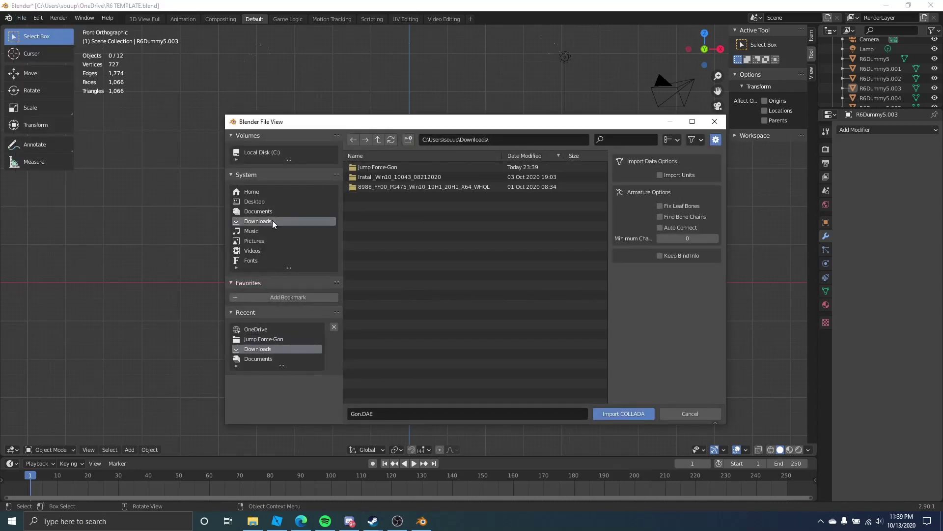
double_click(399, 166)
click(392, 178)
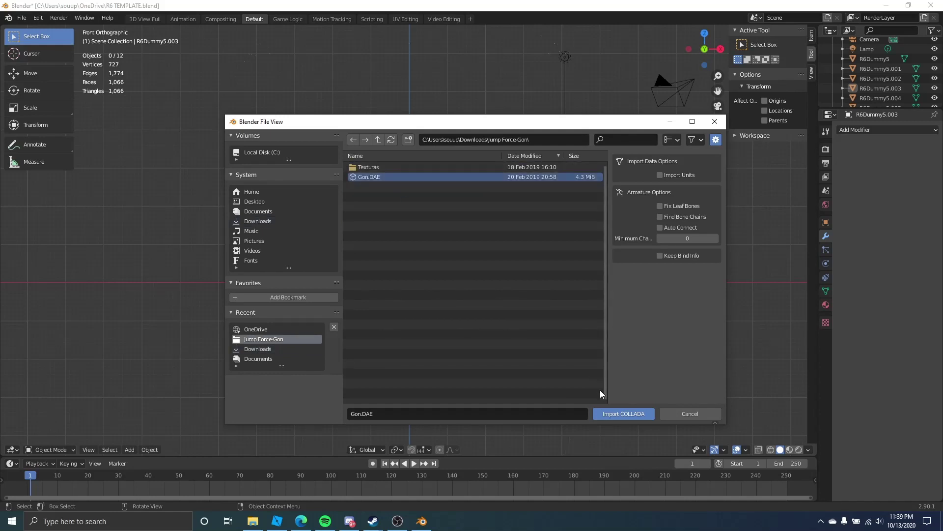
click(624, 413)
Step: Scale the imported Gon model by 0.025
scroll(435, 245, down, 14)
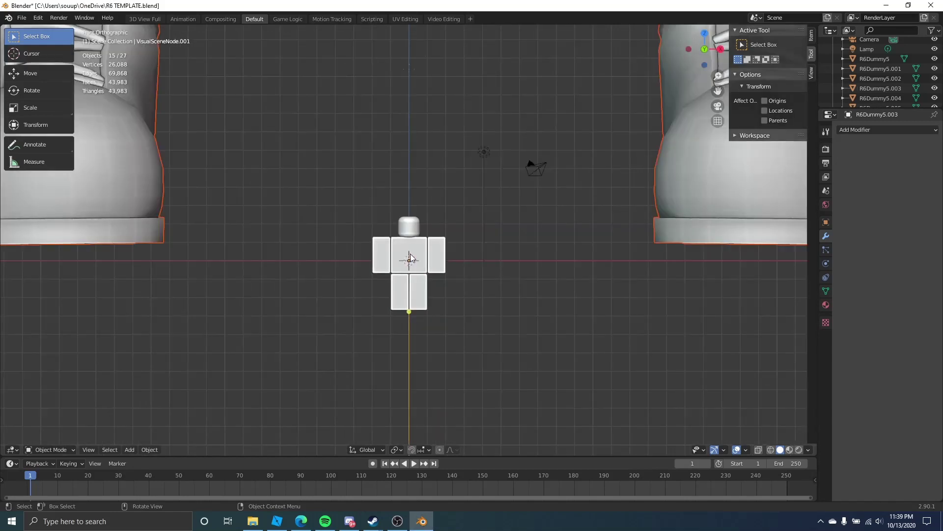
shift+middle_drag(580, 164, 581, 281)
text(s0.025)
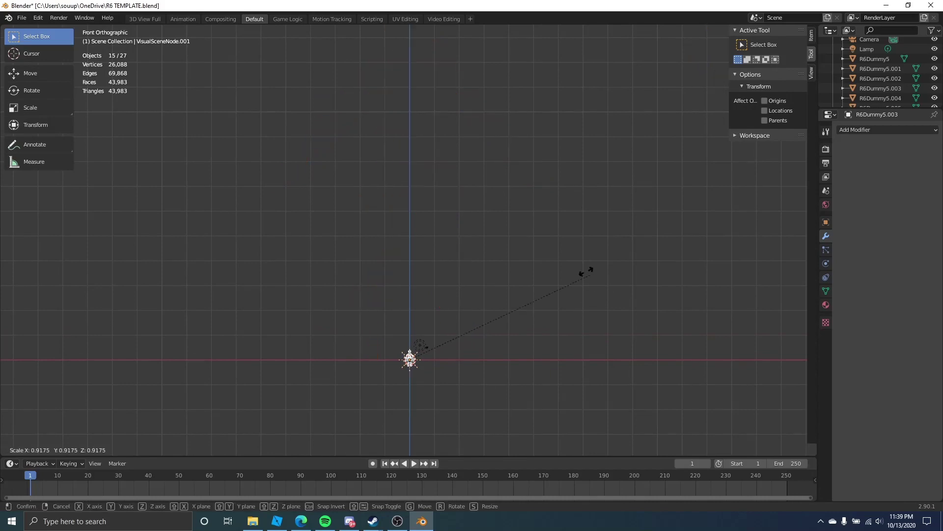
key(Return)
Step: Enlarge the Gon model to an overall scale of about 0.079 and deselect it
scroll(494, 364, up, 2)
shift+middle_drag(494, 364, 479, 237)
scroll(364, 238, up, 10)
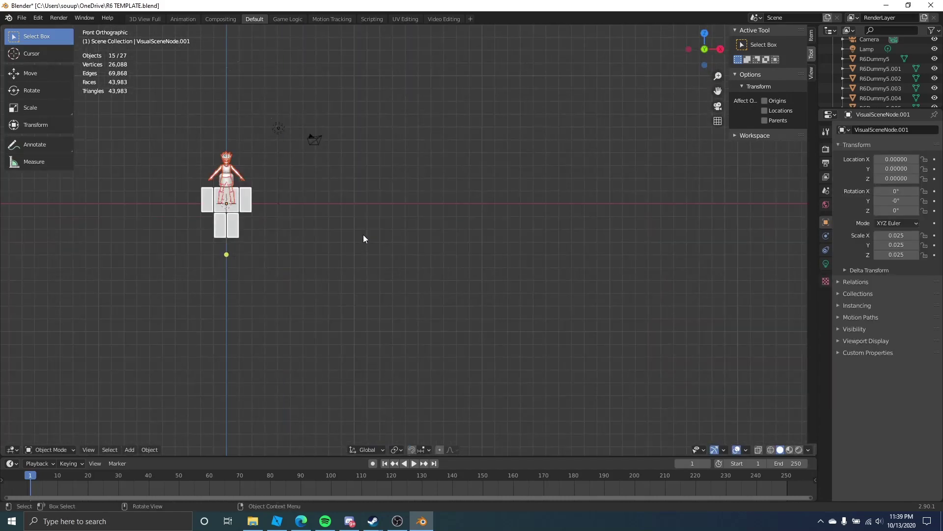
key(s)
click(707, 297)
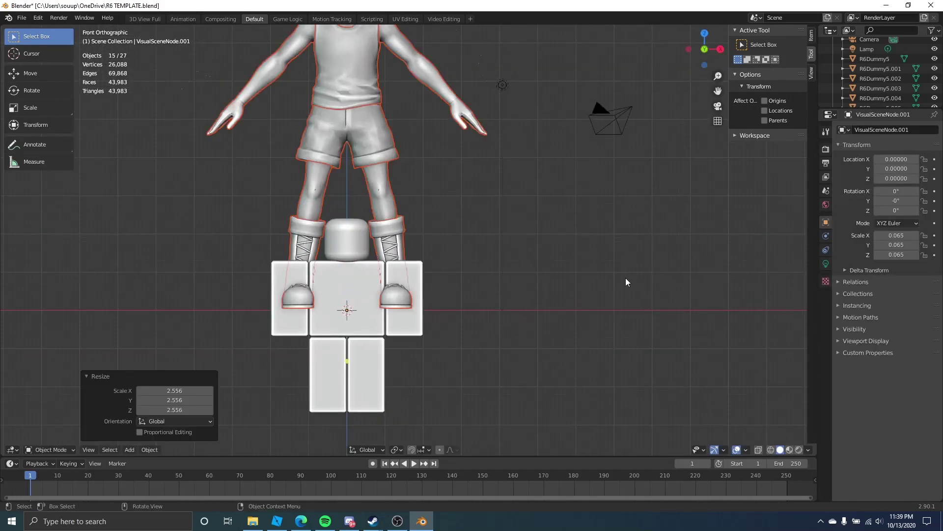
scroll(473, 244, down, 2)
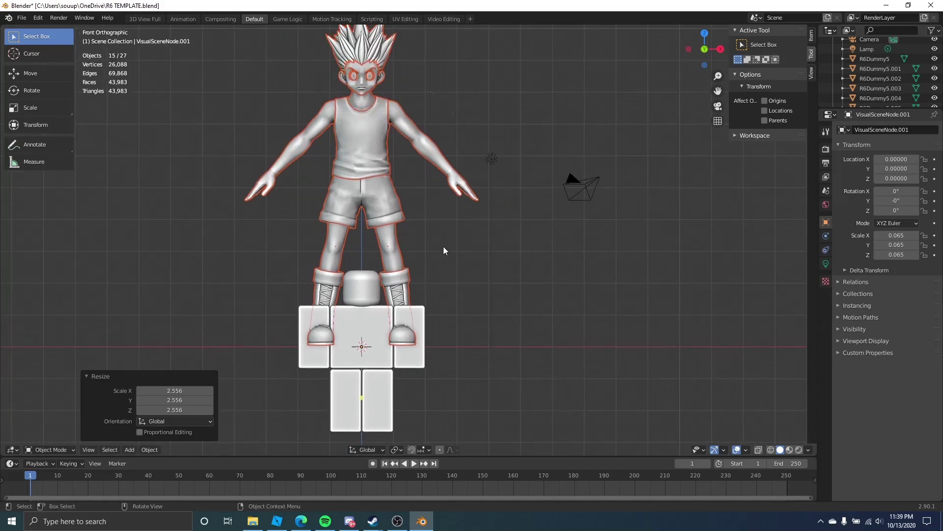
scroll(385, 217, up, 3)
key(s)
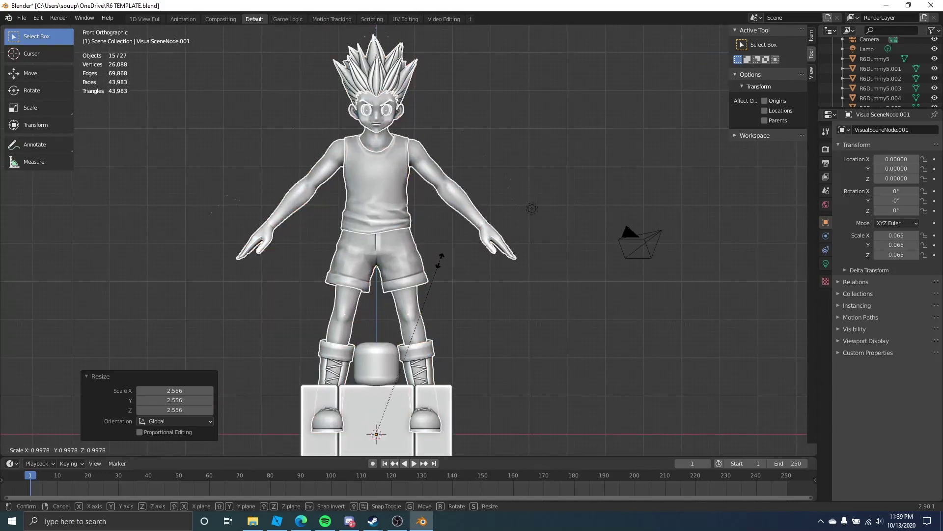
click(531, 300)
click(287, 344)
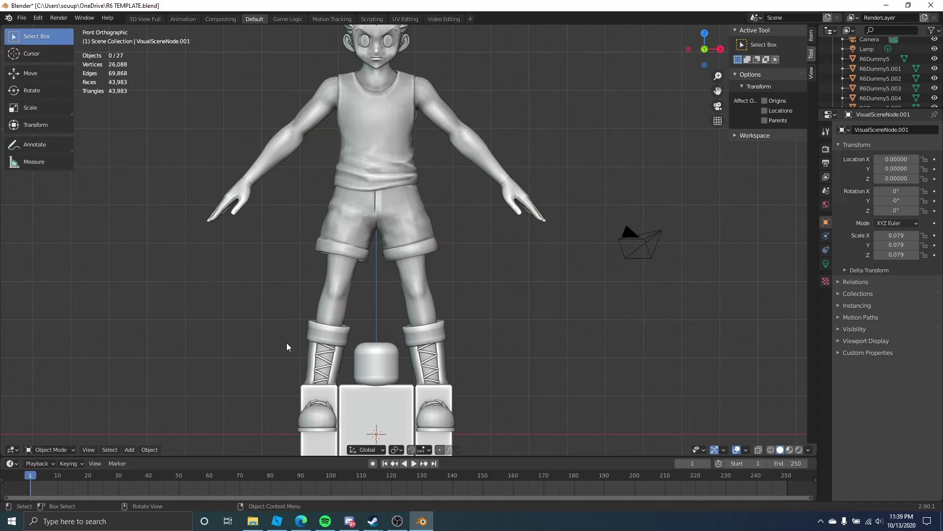
Step: Delete the Gon model's boots and shorts mesh and both leg meshes
click(319, 347)
key(x)
click(319, 346)
click(345, 278)
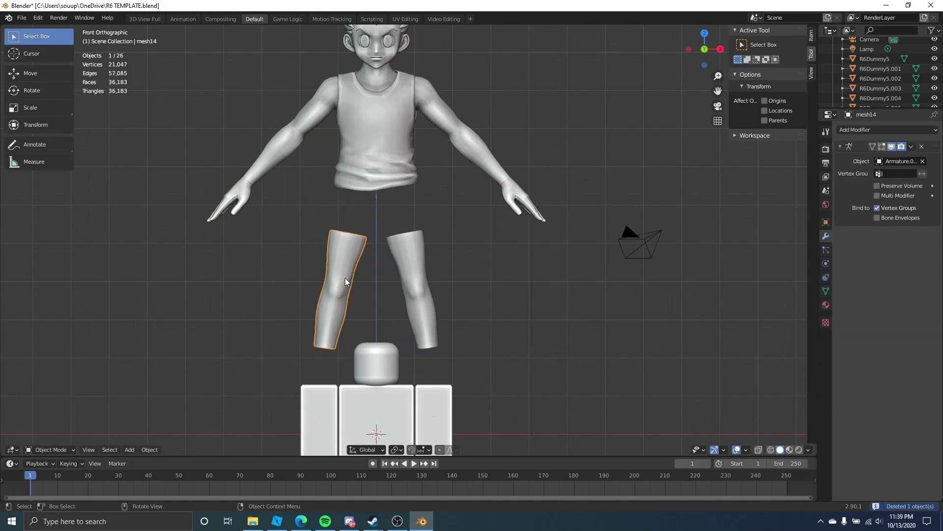
key(x)
click(345, 278)
click(408, 271)
key(x)
click(409, 272)
Step: Delete the Gon model's tank top and the arms
click(383, 144)
key(x)
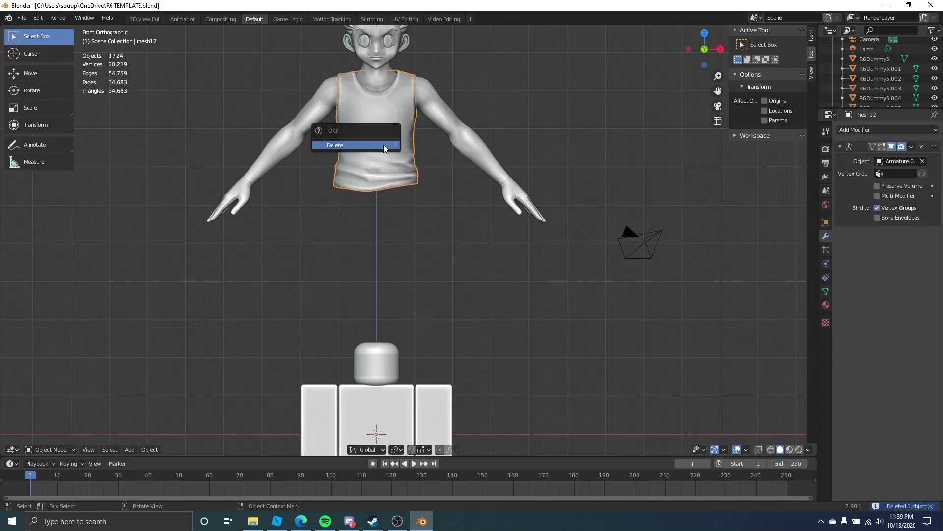
click(383, 145)
click(278, 129)
key(x)
click(278, 129)
Step: Delete the face mesh and the eyeballs from the Gon head
shift+middle_drag(352, 123, 362, 311)
scroll(362, 307, up, 3)
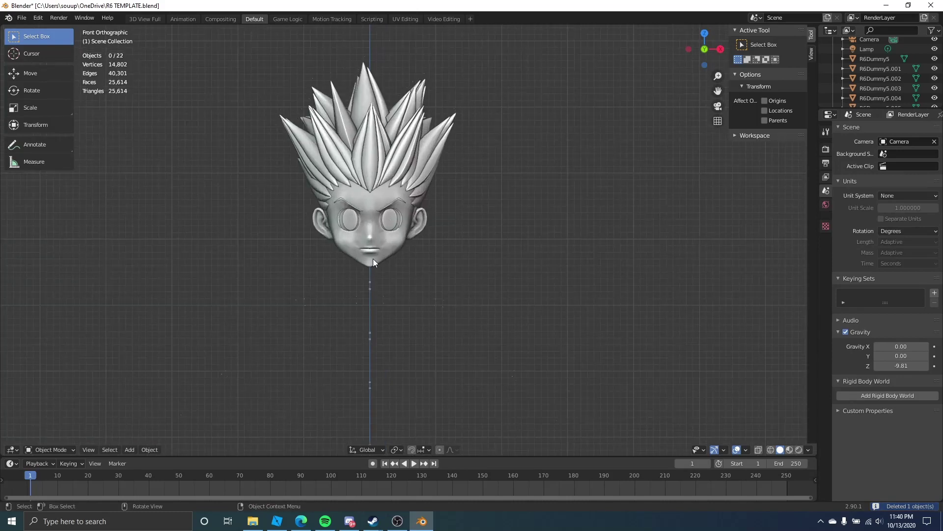
click(372, 245)
key(x)
click(370, 238)
scroll(370, 237, up, 3)
click(302, 202)
key(x)
click(303, 202)
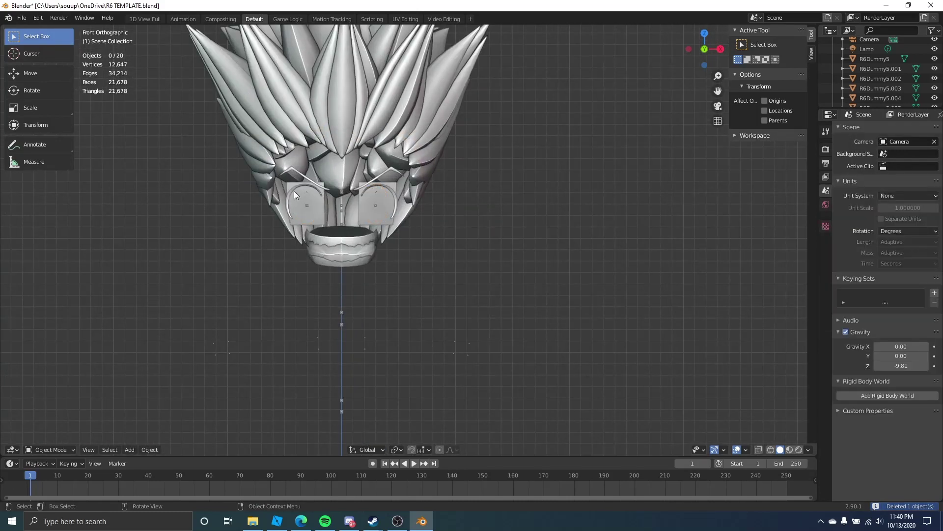
Step: Delete the eye outlines with the eyebrows and the inner mouth piece below the hair
click(294, 190)
key(x)
click(294, 191)
click(325, 242)
key(x)
click(325, 247)
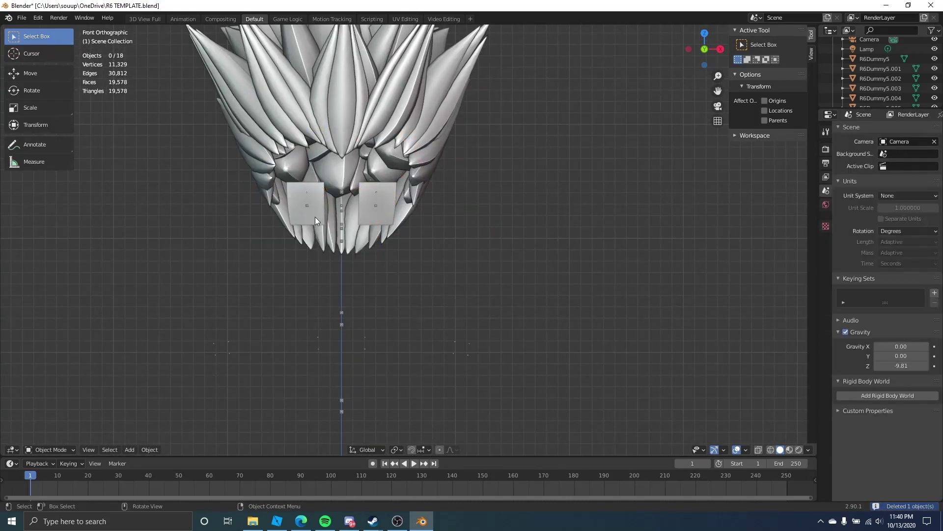
click(308, 206)
key(x)
click(308, 206)
scroll(308, 211, down, 6)
key(ctrl+z)
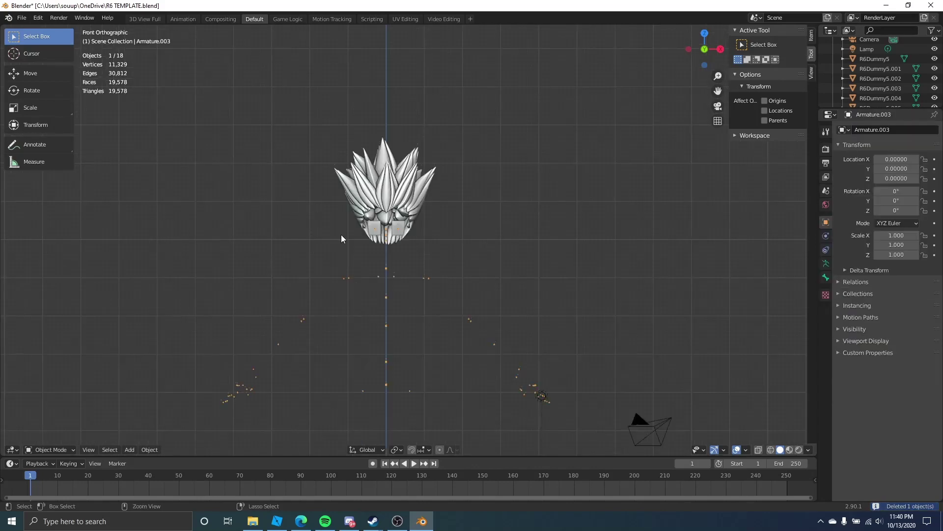
Step: Delete the two flat square eye planes in front of the hair
scroll(342, 235, up, 6)
scroll(343, 236, up, 2)
click(273, 177)
key(x)
click(272, 176)
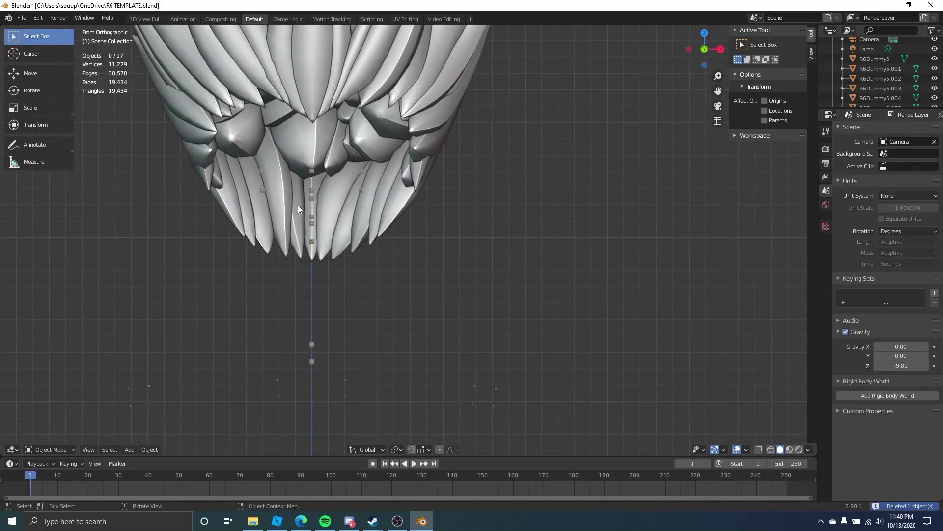
Step: Delete the armature below the Gon hair
click(313, 198)
scroll(334, 214, down, 4)
key(s)
right_click(386, 290)
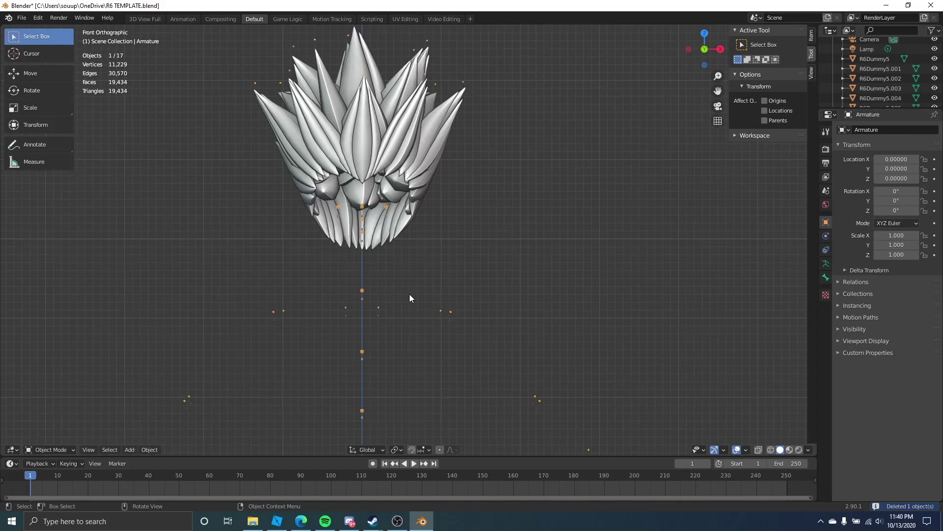
key(x)
click(405, 295)
Step: Try to delete the second armature below the hair and undo the deletion
click(364, 303)
key(Delete)
scroll(363, 302, down, 6)
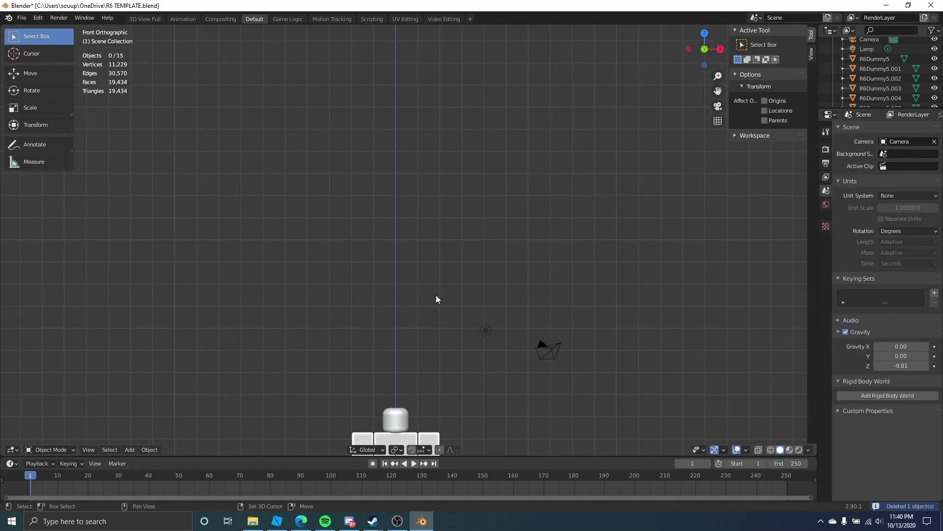
key(shift+z)
scroll(427, 306, down, 3)
scroll(435, 340, up, 1)
shift+middle_drag(435, 340, 430, 162)
scroll(429, 162, up, 3)
scroll(427, 166, down, 4)
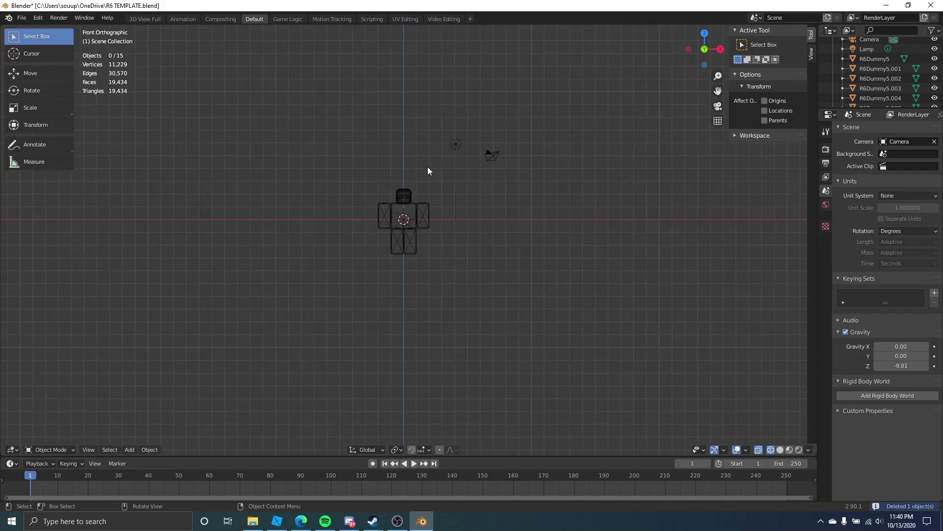
key(ctrl+z)
Step: Remove the Armature modifier from the hair mesh
scroll(424, 180, up, 6)
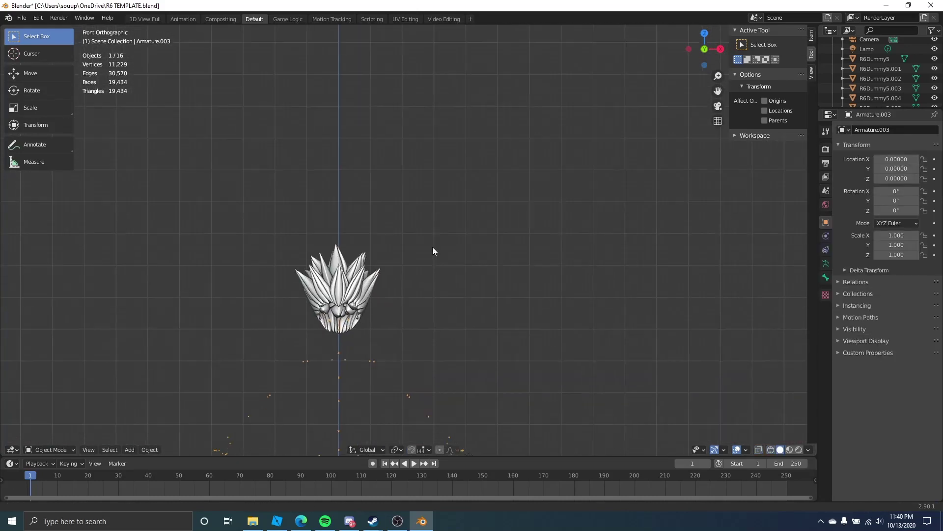
scroll(432, 247, up, 4)
shift+middle_drag(425, 298, 433, 229)
click(273, 272)
shift+middle_drag(308, 341, 350, 269)
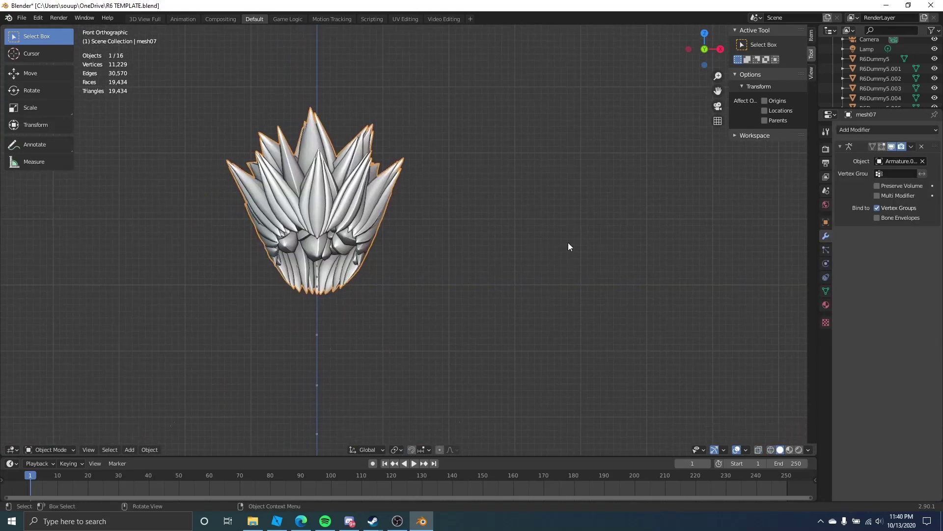
click(921, 146)
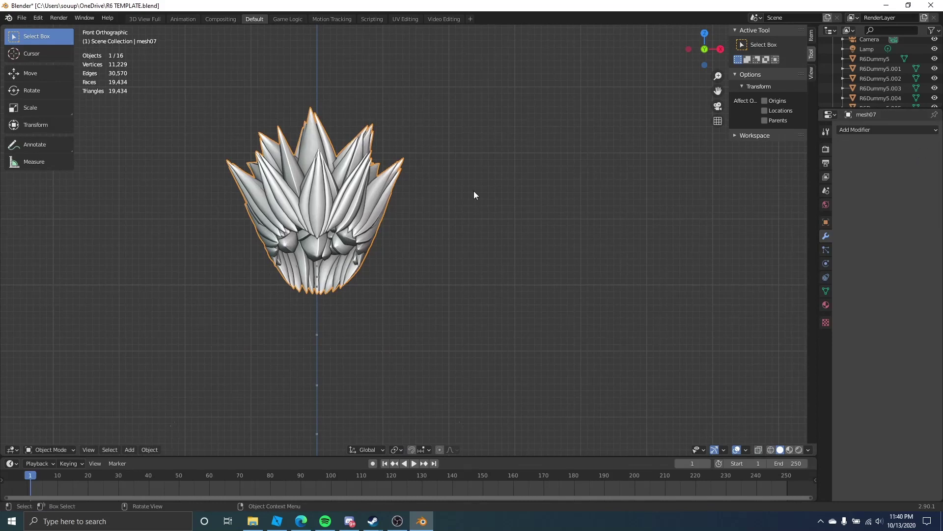
scroll(409, 239, down, 3)
key(s)
right_click(432, 300)
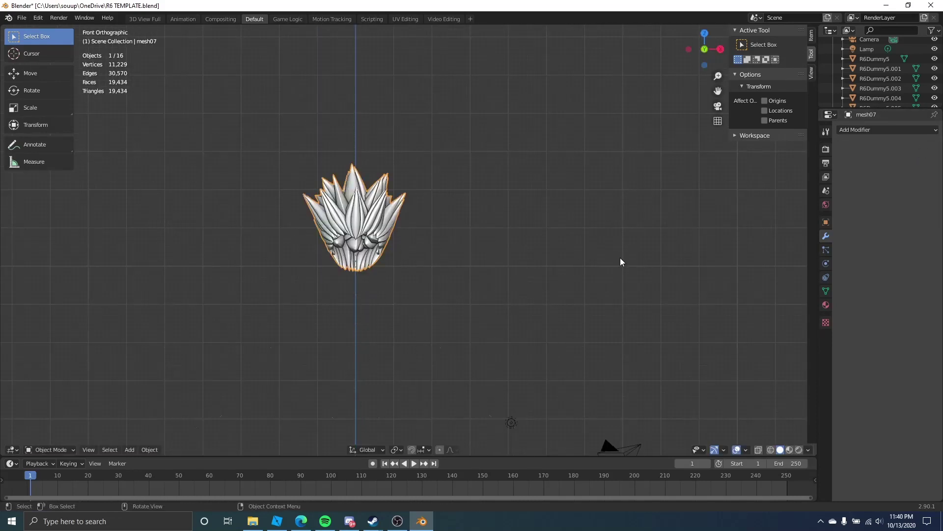
Step: Select all of the hair's geometry in Edit Mode and lower it about 7.63 units along Z toward the dummy's head
shift+middle_drag(493, 270, 538, 190)
key(Tab)
key(a)
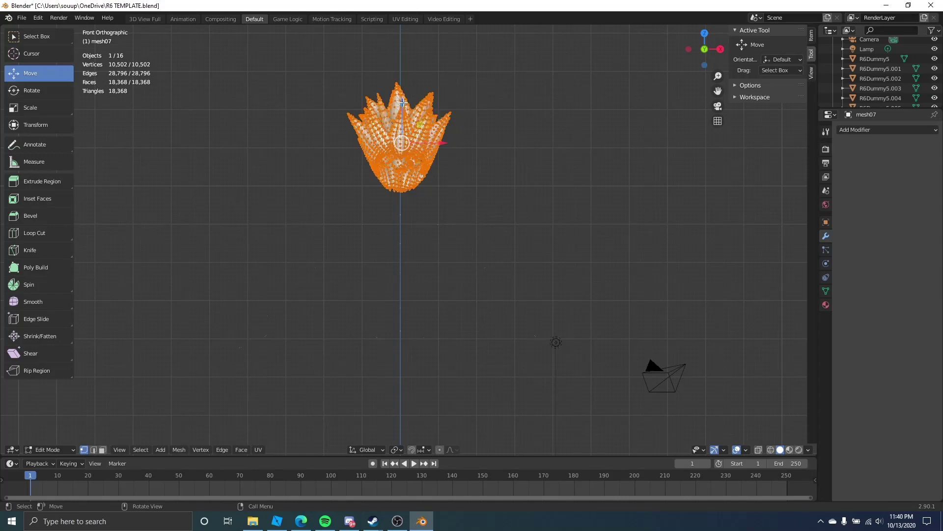
drag(400, 101, 400, 393)
shift+middle_drag(419, 348, 404, 83)
scroll(406, 116, up, 1)
scroll(406, 117, up, 5)
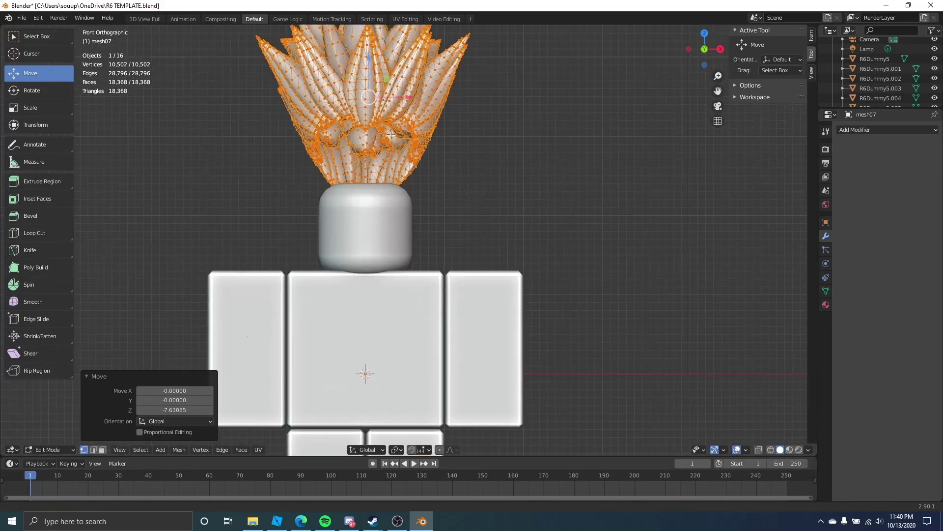
Step: Lower the hair a further 1.086 units along Z onto the dummy's head and scale it to about 0.857
key(g)
drag(421, 290, 420, 324)
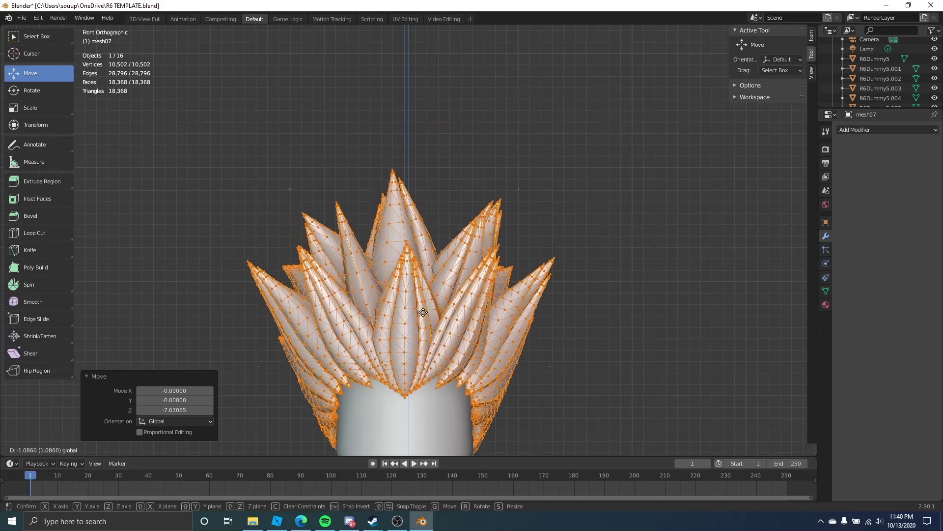
shift+middle_drag(421, 324, 409, 197)
scroll(550, 242, up, 1)
key(s)
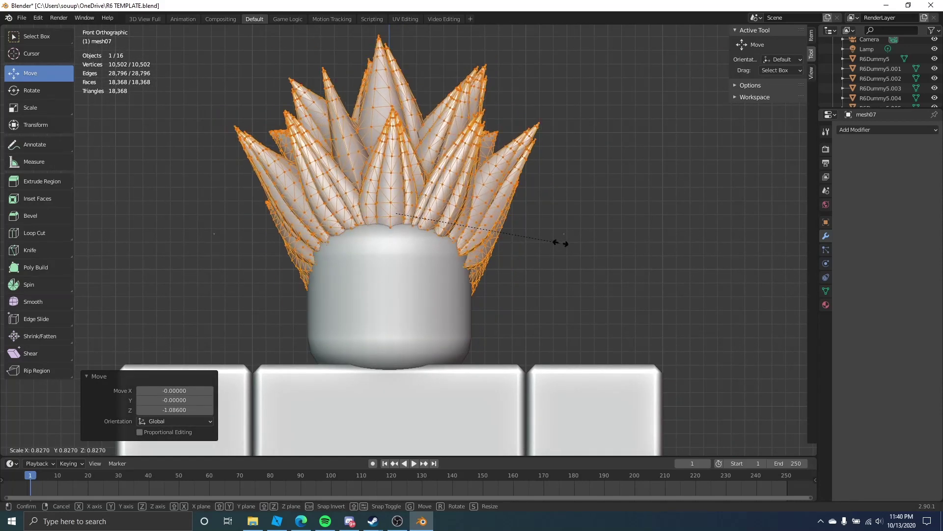
click(565, 241)
Step: Scale the hair to about 0.96 against the head's side profile and raise it about 0.05 units along Z
alt+middle_drag(565, 241, 480, 243)
scroll(480, 242, up, 2)
key(s)
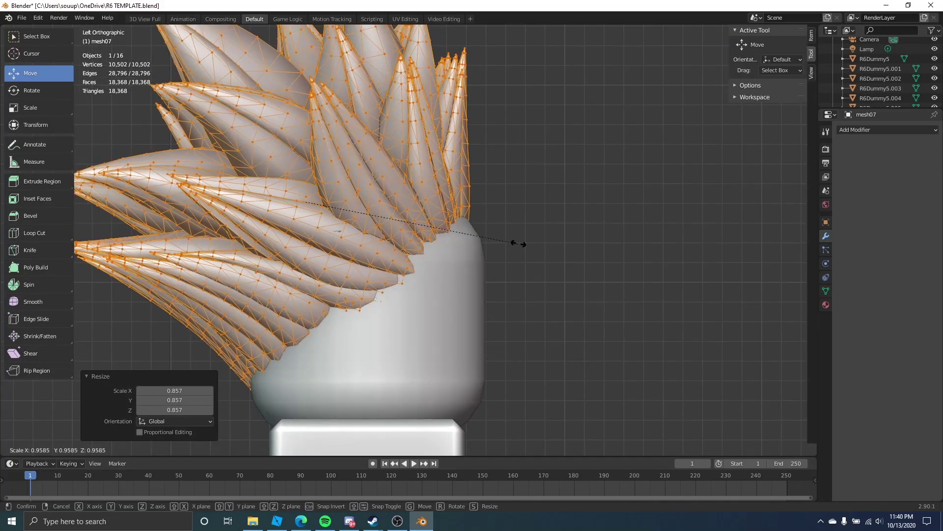
click(520, 244)
drag(315, 167, 309, 148)
Step: Shift the hair about -0.062 units along Y toward the front of the head
key(KP_1)
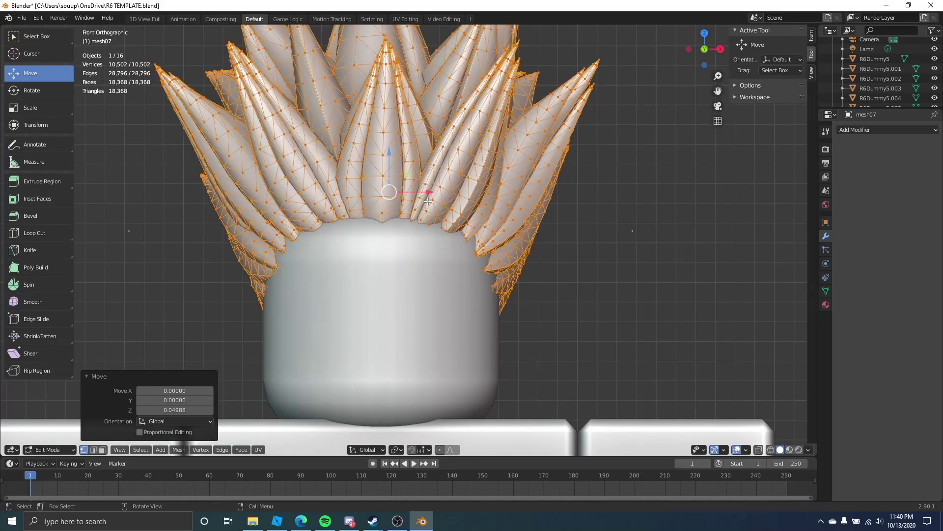
scroll(462, 199, down, 1)
key(grave)
click(325, 198)
scroll(328, 199, up, 1)
key(shift+z)
key(shift+z)
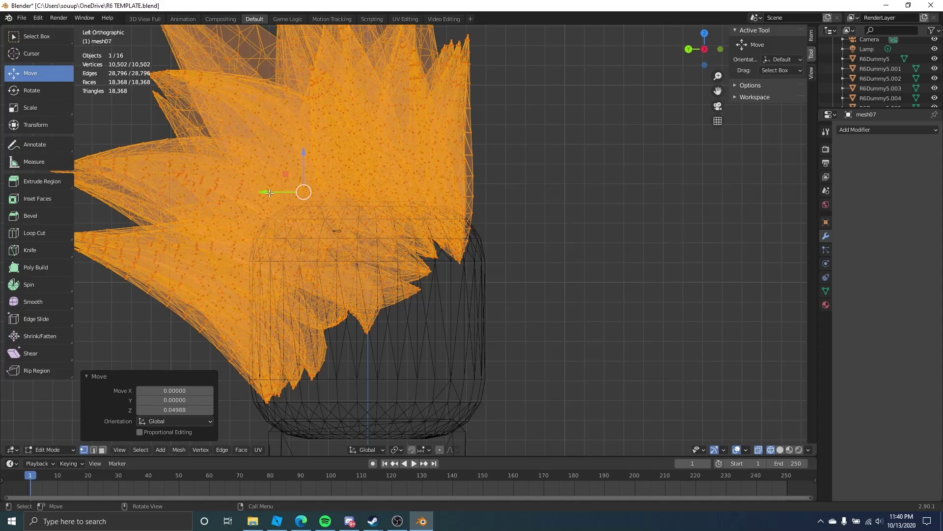
drag(268, 192, 280, 193)
Step: Scale the hair to about 0.93 and lower it about 0.045 units along Z
key(KP_1)
key(s)
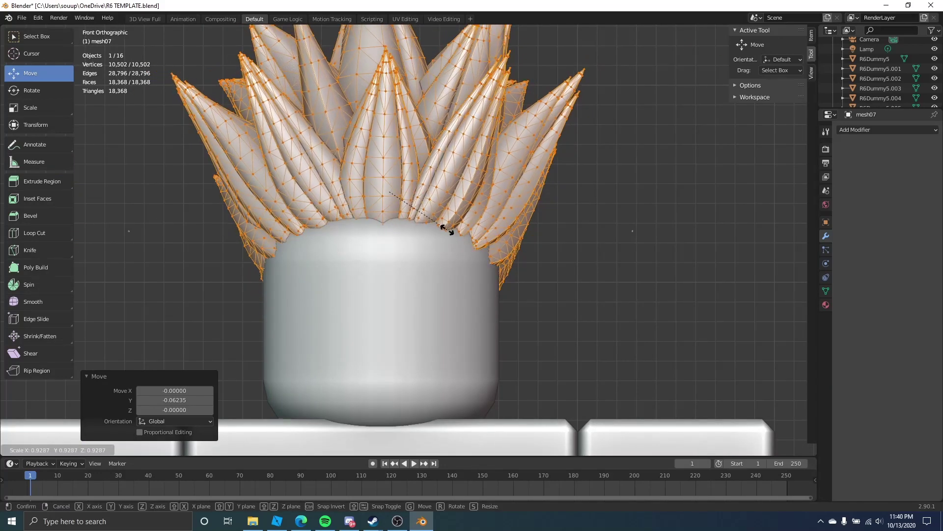
click(448, 225)
drag(389, 154, 406, 161)
Step: Check the hairline from the side and shift the hair about -0.032 units along Y
alt+middle_drag(289, 217, 363, 226)
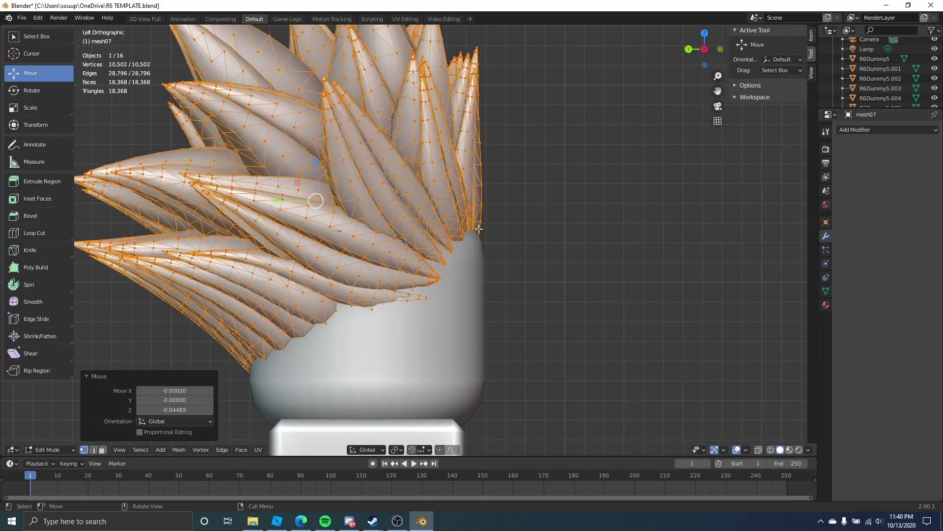
scroll(480, 227, up, 1)
key(Tab)
click(553, 259)
scroll(553, 259, down, 4)
middle_drag(469, 223, 422, 227)
key(Tab)
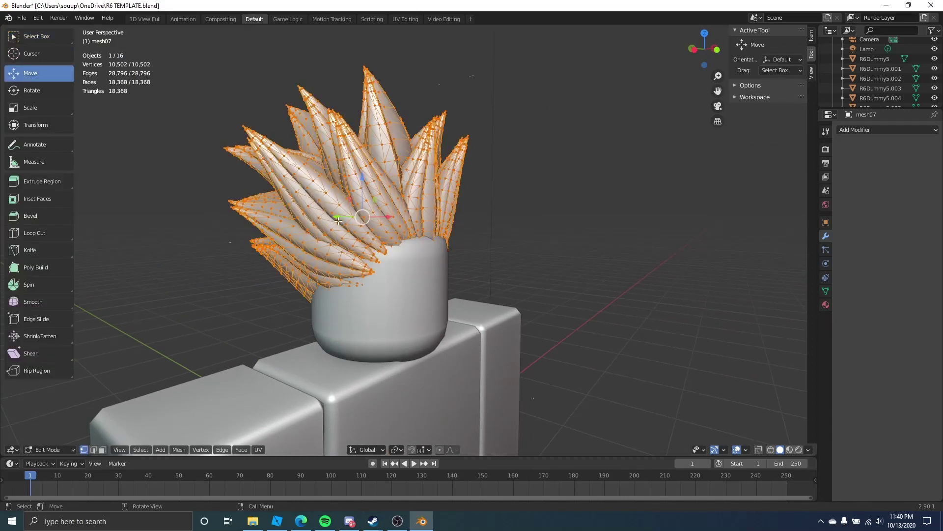
drag(338, 220, 340, 223)
key(grave)
click(286, 217)
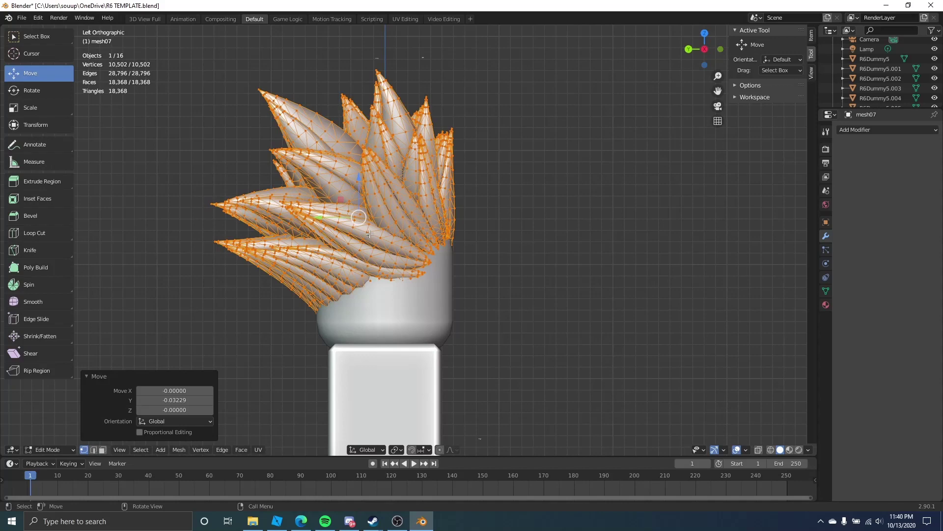
Step: Lower the hair slightly along Z so it sits closer on the dummy's head in front view
scroll(367, 230, up, 2)
key(Tab)
key(KP_1)
key(KP_1)
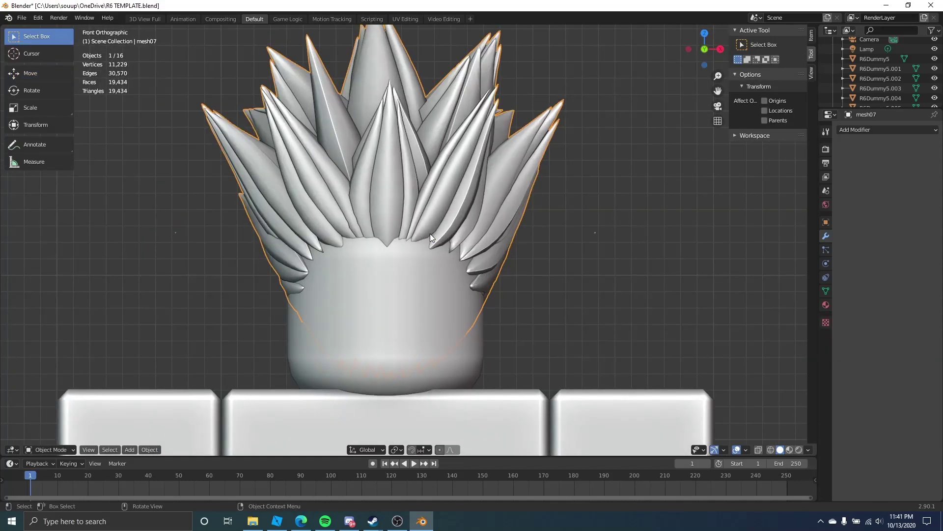
scroll(429, 234, down, 4)
scroll(576, 246, up, 3)
key(Tab)
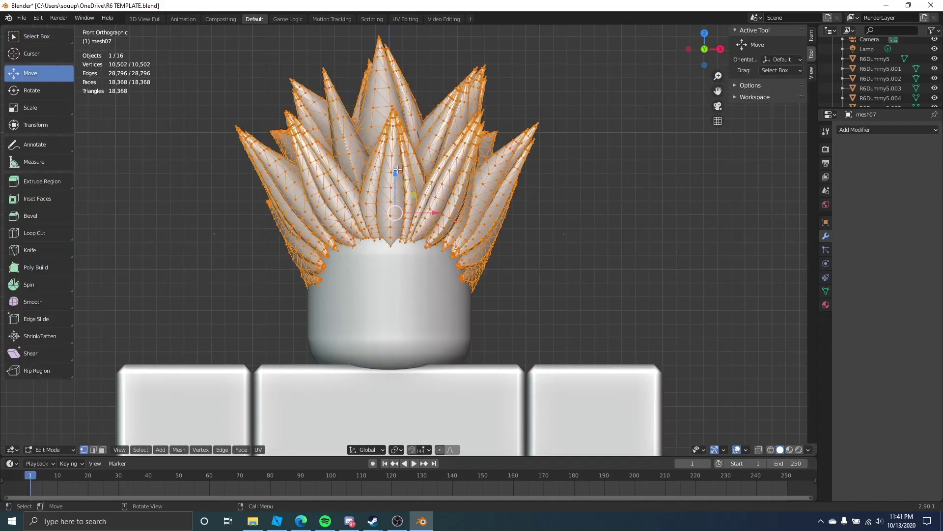
key(Tab)
Step: Check the hair's proportions on the whole dummy and its triangle count in Edit Mode
scroll(540, 275, down, 2)
click(480, 271)
scroll(479, 272, down, 4)
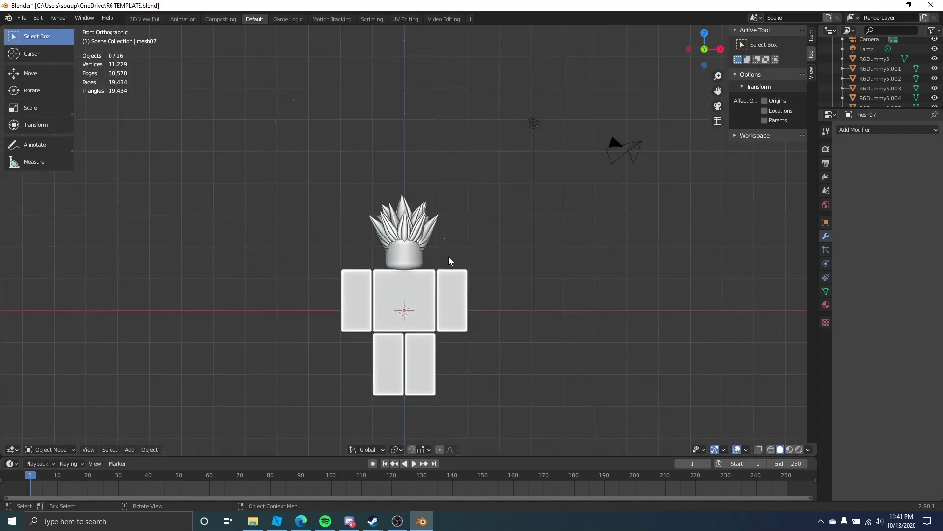
scroll(449, 256, up, 8)
click(429, 166)
key(Tab)
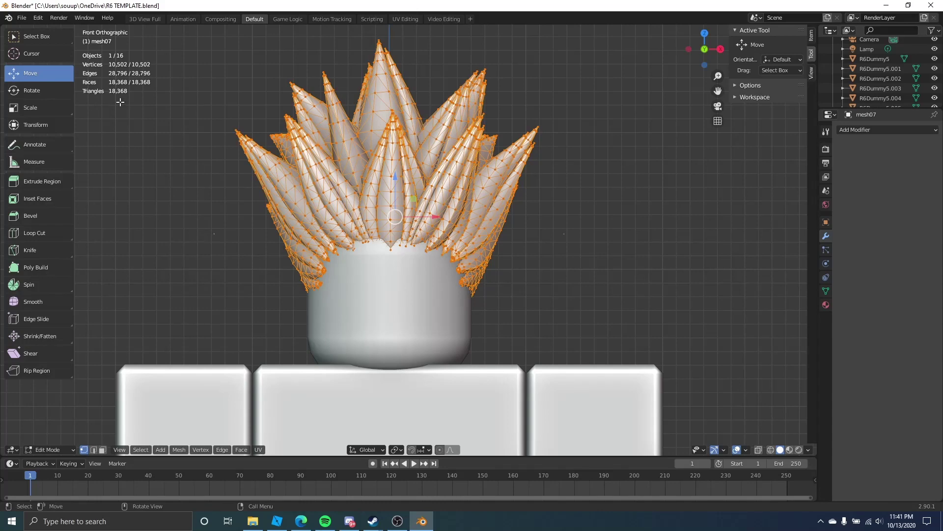
key(Tab)
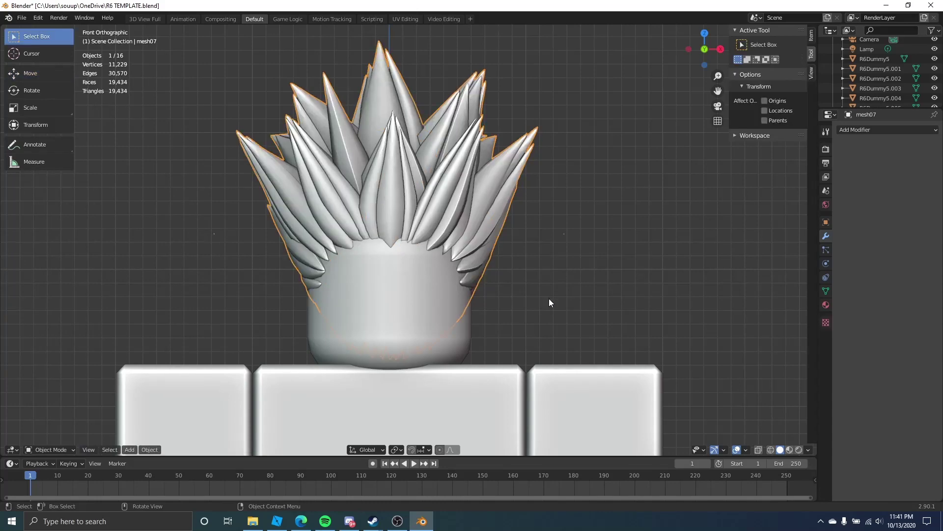
Step: Hide the viewport sidebar and toggle the Statistics overlay off and on again
click(746, 450)
click(746, 450)
key(n)
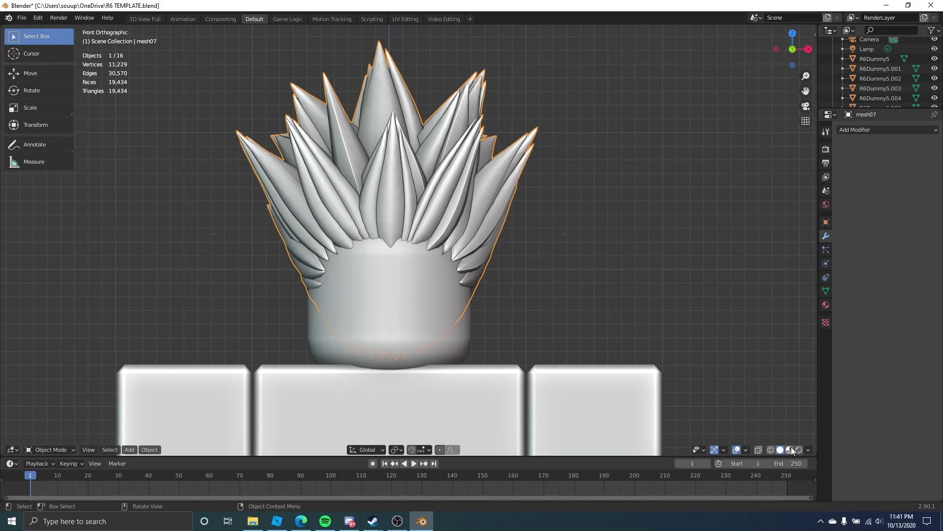
click(746, 450)
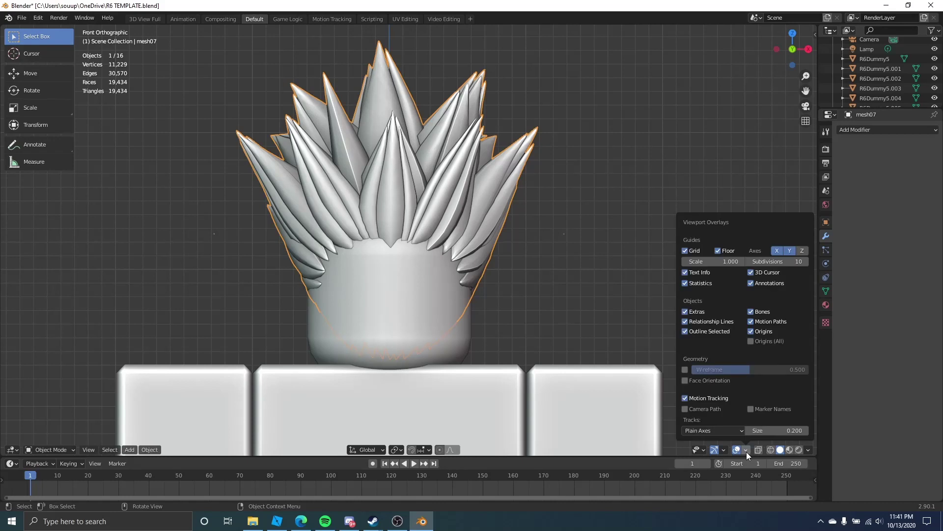
click(684, 283)
click(686, 284)
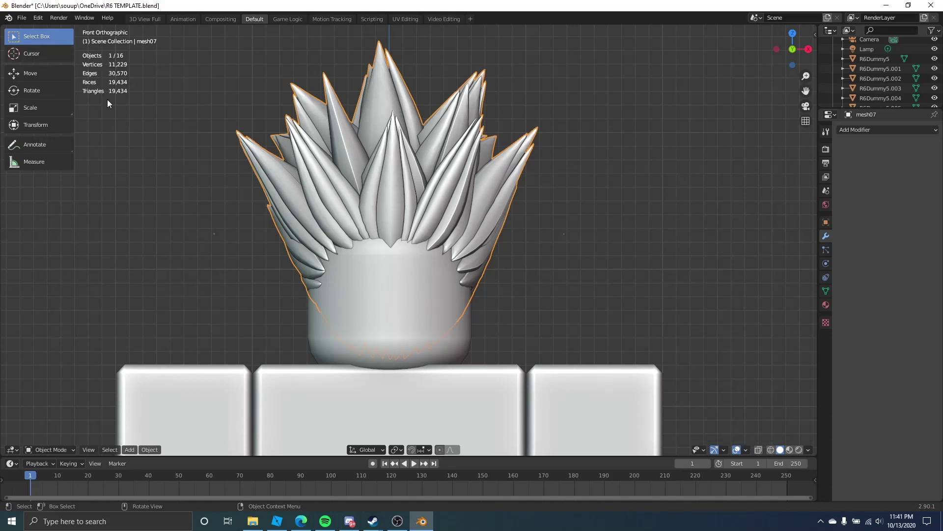
Step: Add a Decimate modifier to the hair mesh
scroll(449, 260, down, 3)
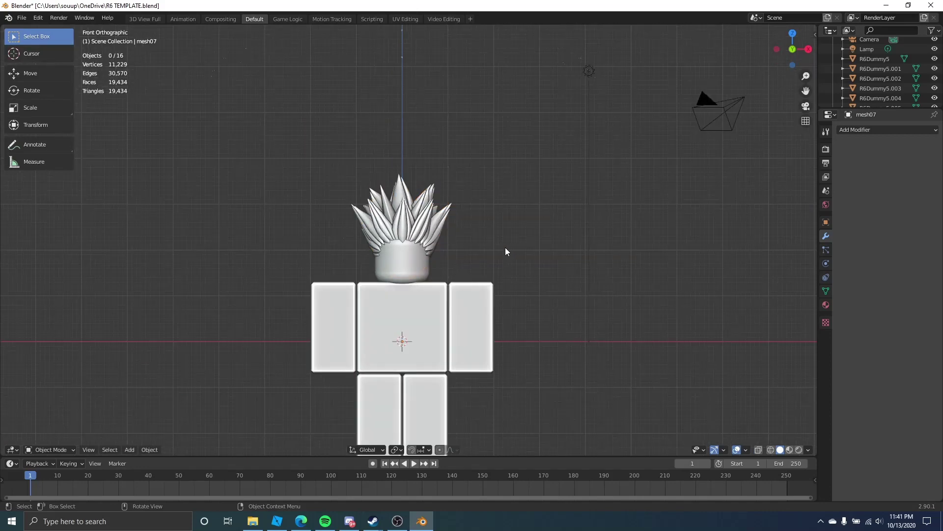
scroll(505, 247, up, 3)
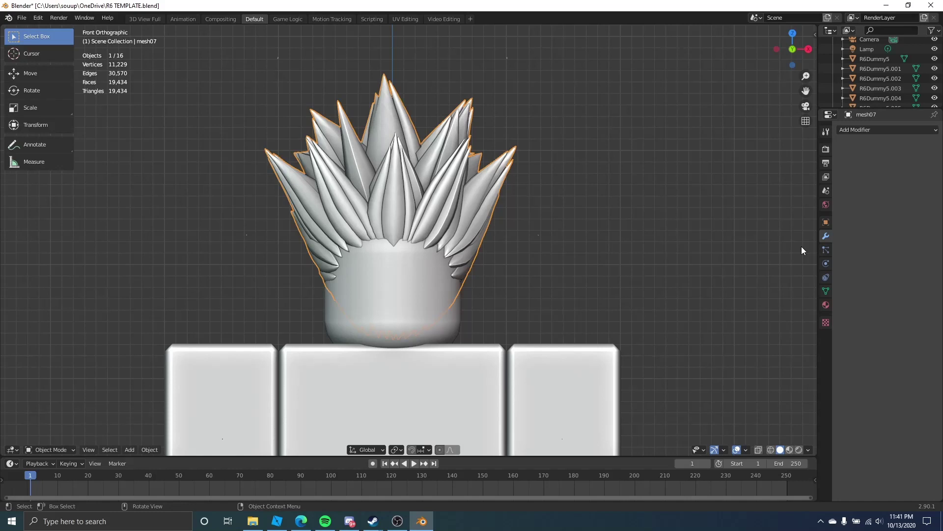
click(890, 131)
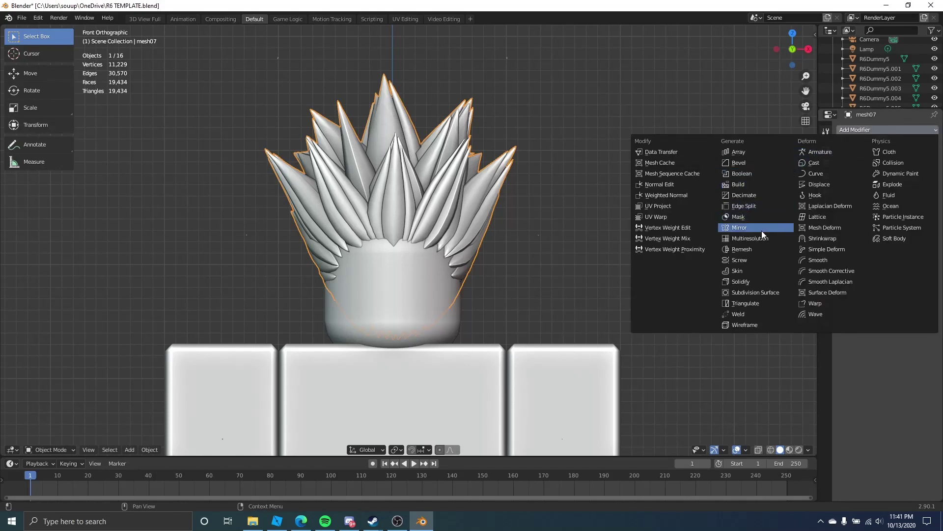
click(750, 196)
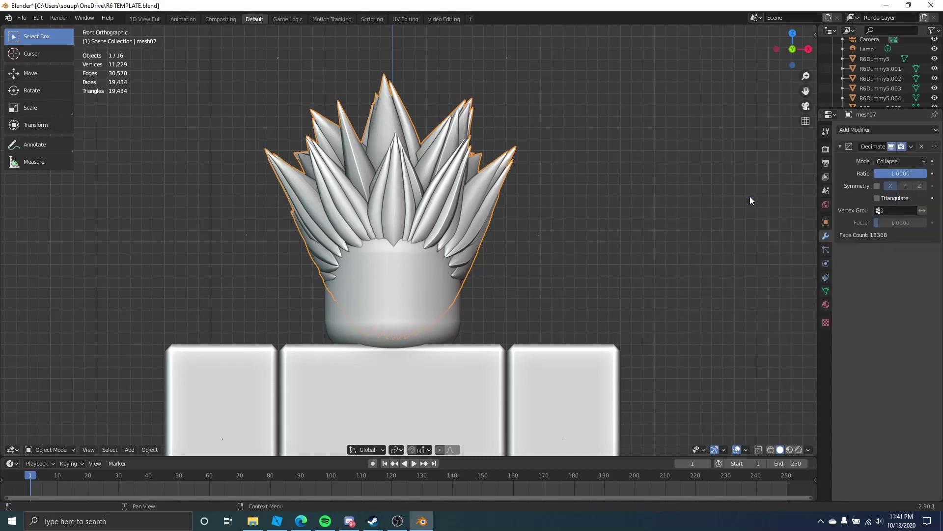
scroll(595, 238, up, 2)
shift+middle_drag(593, 215, 613, 261)
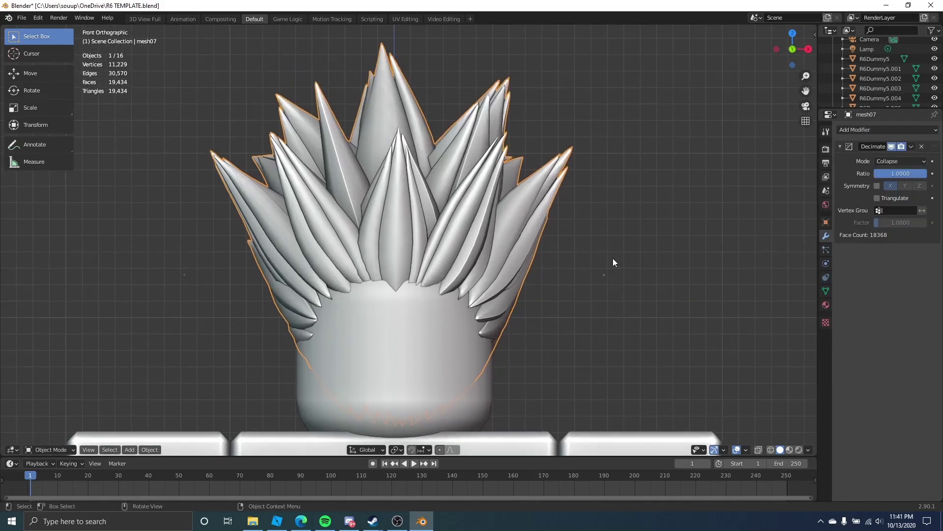
Step: Reduce the hair's Decimate ratio to about 0.5091 in Collapse mode
click(623, 235)
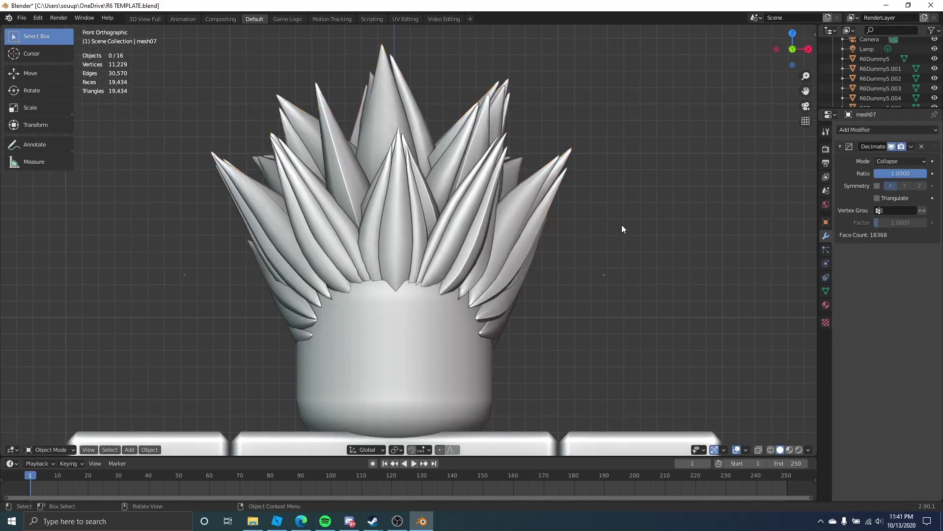
scroll(548, 279, up, 1)
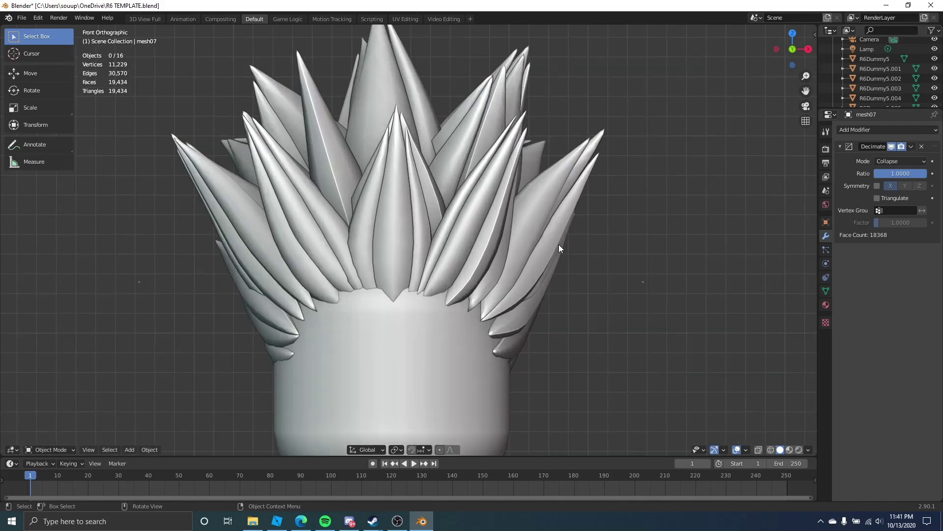
click(554, 216)
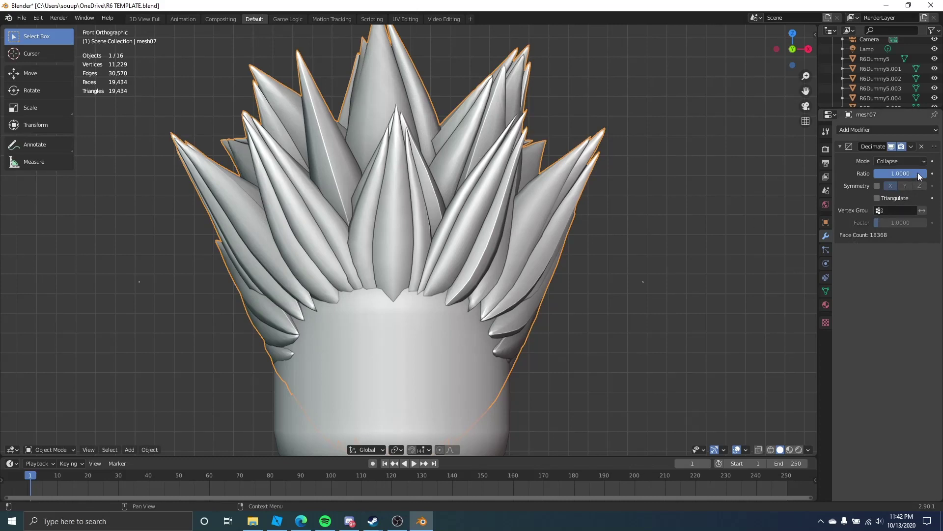
drag(917, 173, 919, 173)
key(Return)
drag(900, 173, 880, 174)
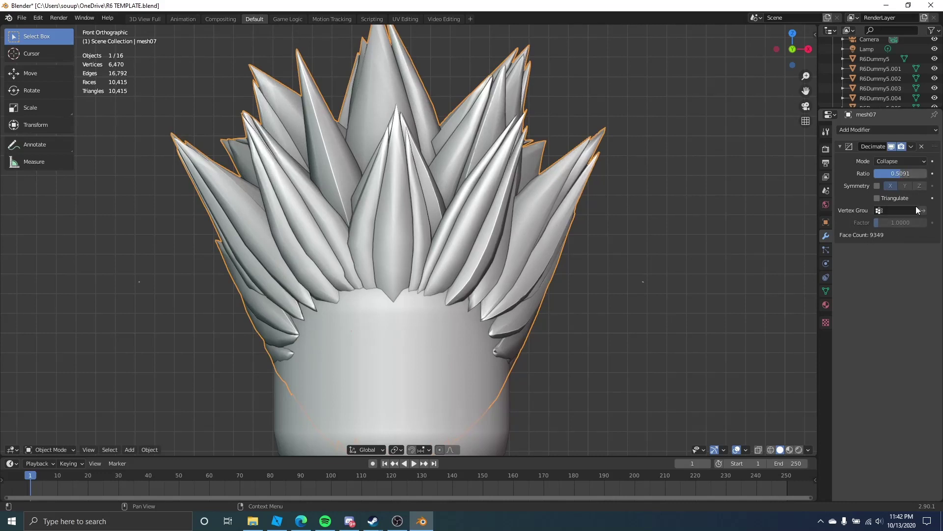
Step: Apply the Decimate modifier to the hair mesh and apply its location, rotation and scale
click(912, 146)
click(904, 158)
scroll(655, 306, down, 2)
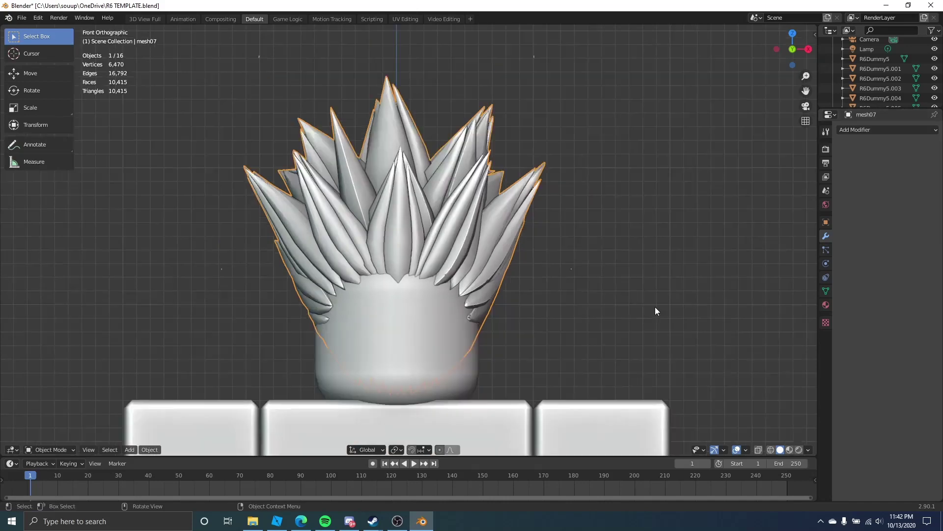
scroll(541, 274, down, 6)
scroll(415, 217, up, 4)
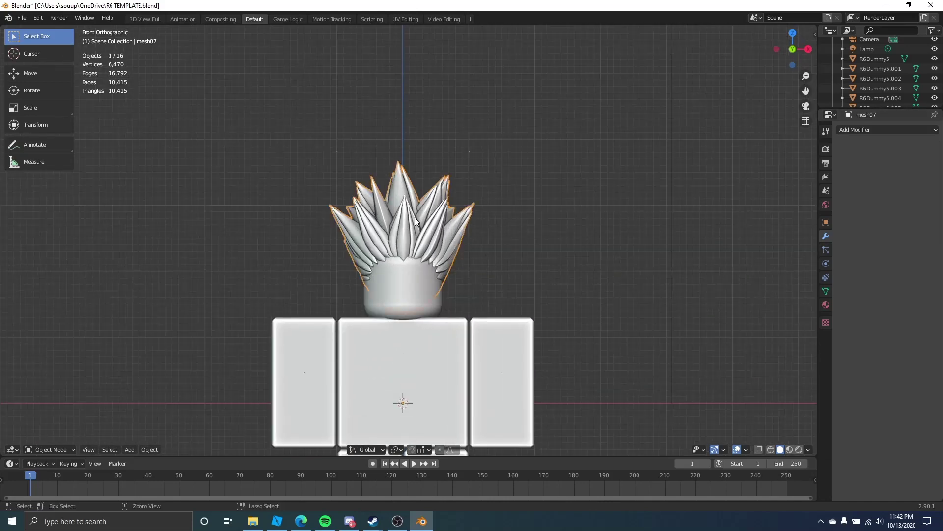
key(ctrl+a)
click(415, 217)
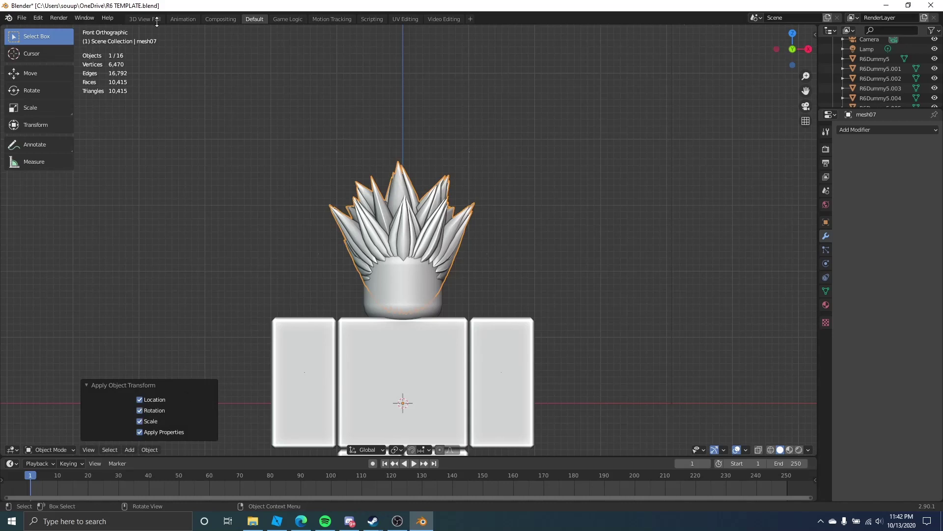
Step: Export only the selected hair as gon hair.fbx to the OneDrive folder with a scale of 0.01
click(22, 17)
mouse_move(66, 164)
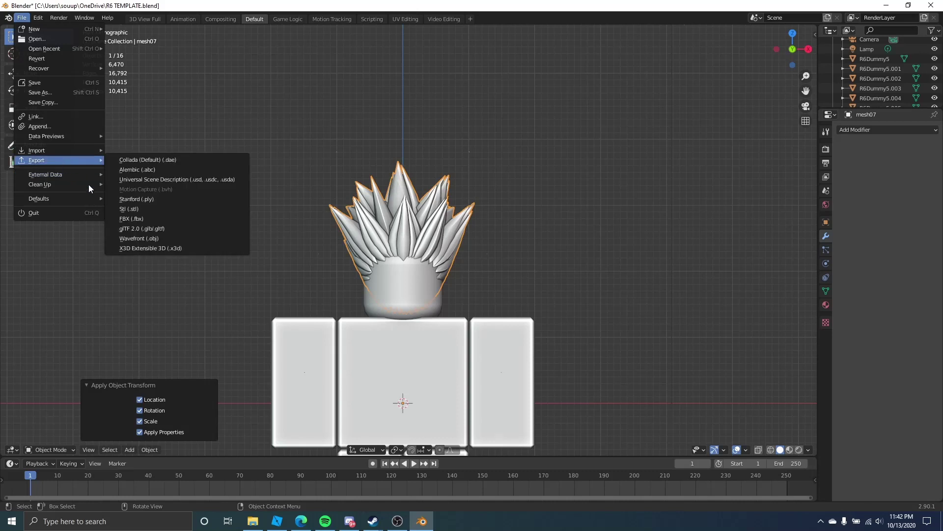
click(126, 220)
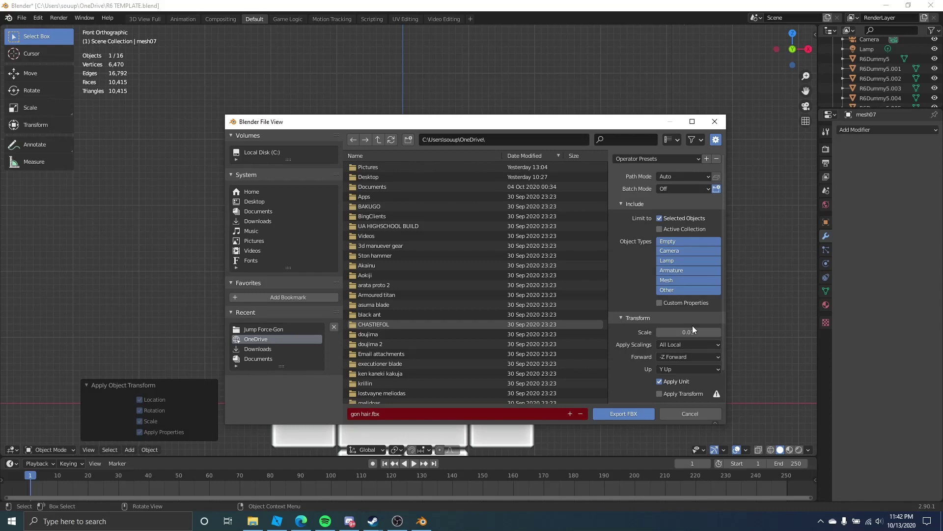
click(627, 414)
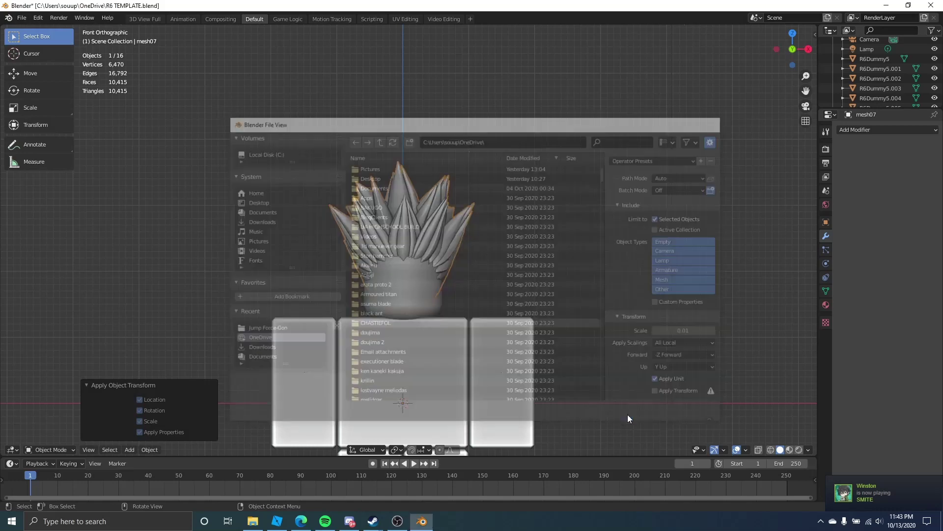
Step: Switch to Roblox Studio and remove the old GON HAIR mesh from the game's assets
click(277, 521)
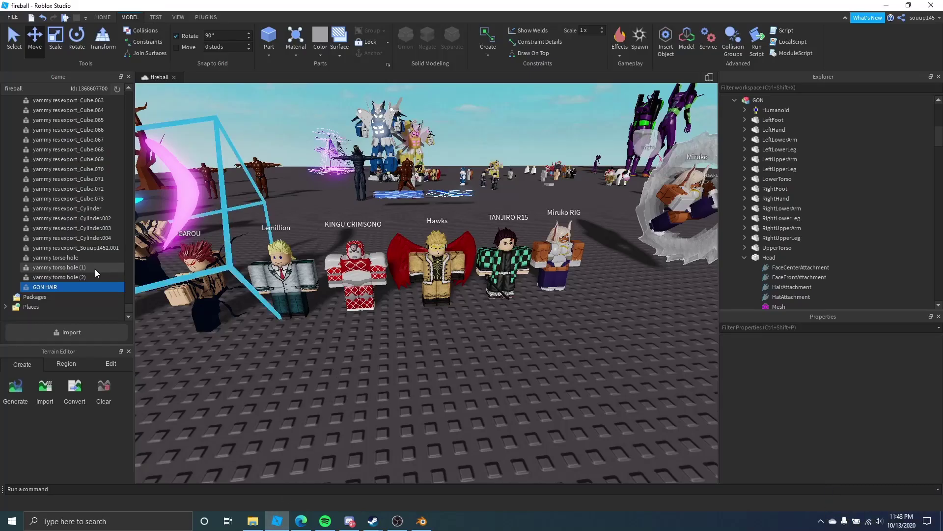
right_click(60, 289)
click(91, 299)
click(519, 271)
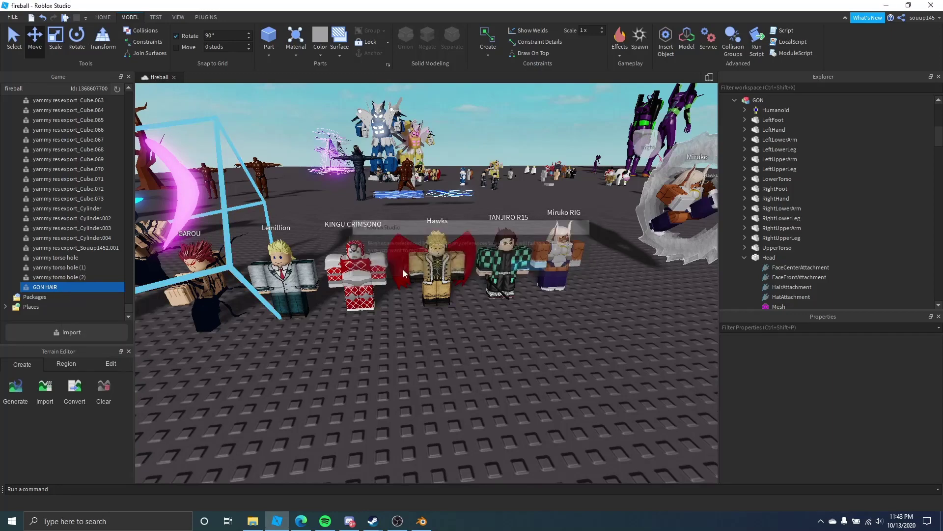
Step: Toggle the Game Explorer off and on again and collapse its Meshes folder
right_drag(299, 241, 379, 379)
scroll(295, 255, down, 5)
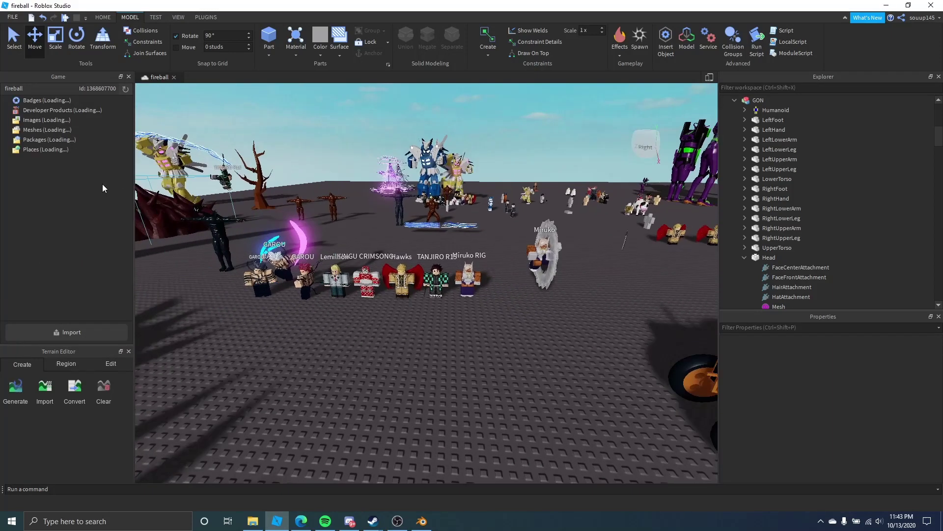
right_drag(271, 221, 289, 235)
key(w)
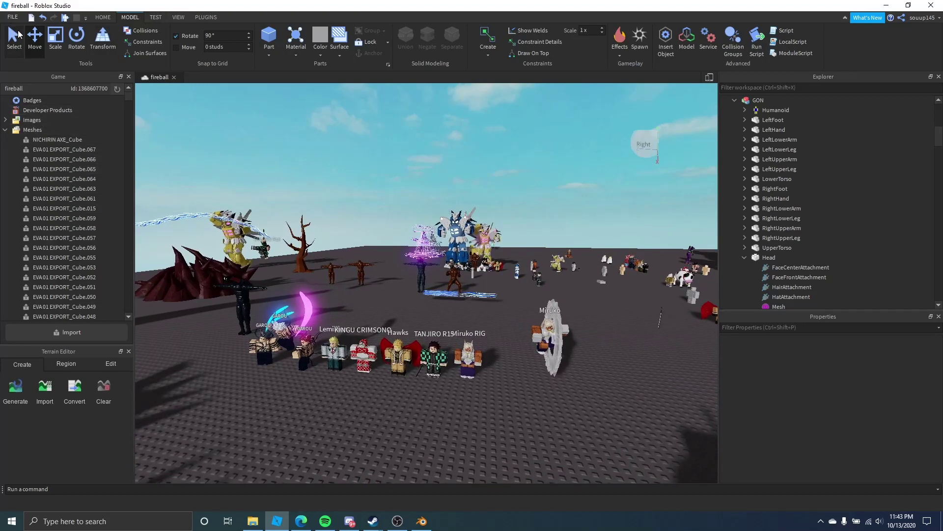
click(178, 17)
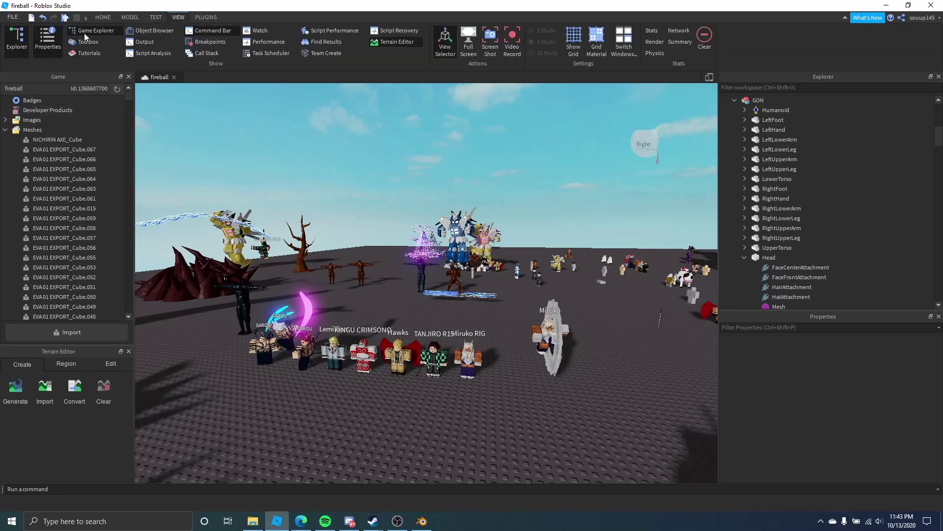
click(99, 31)
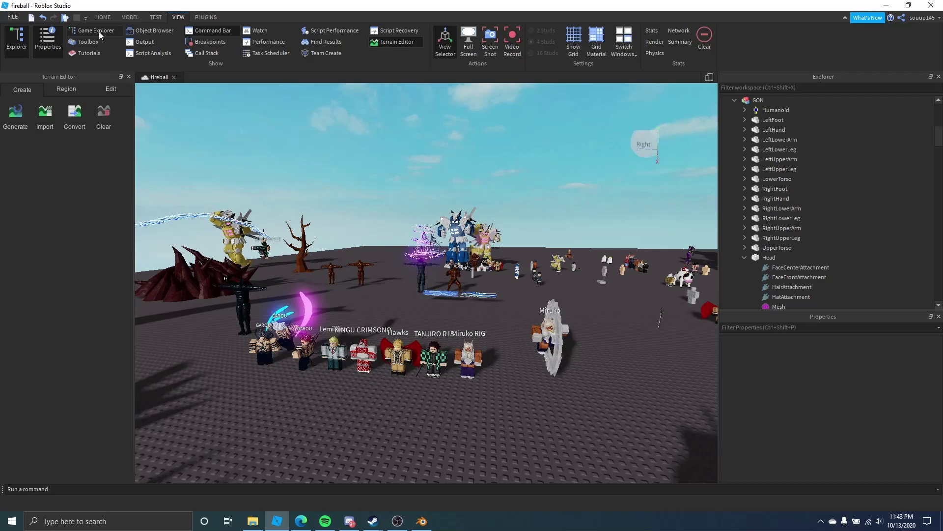
click(93, 32)
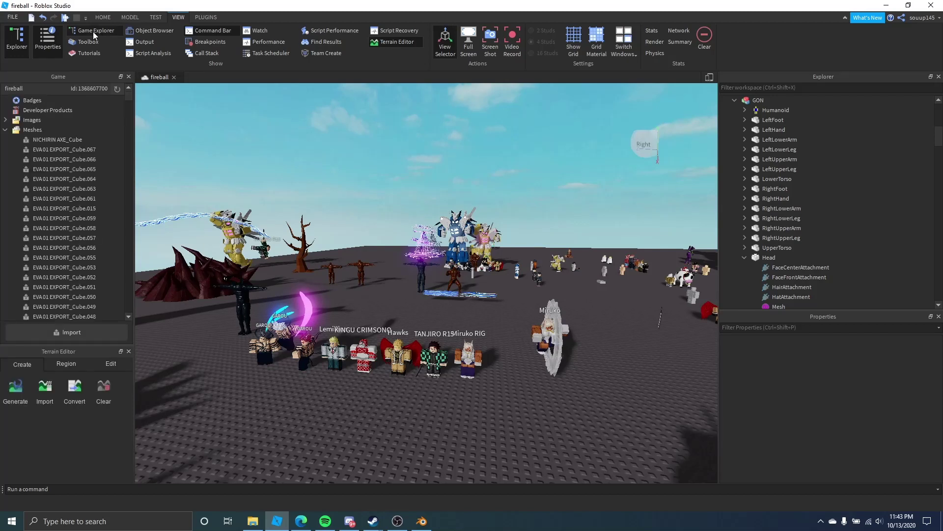
click(5, 130)
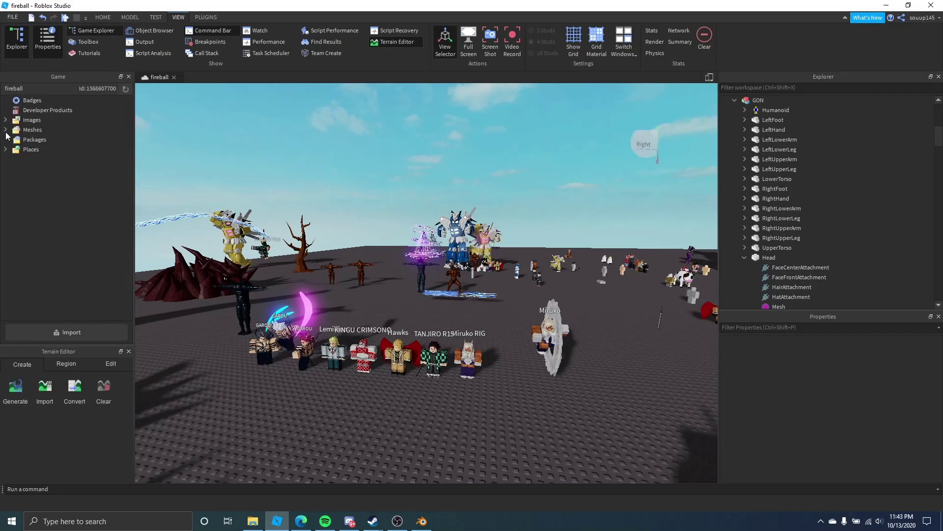
Step: Import the GON HAIR file into the game's assets with reversed inward-pointing mesh normals, without rescaling or merging into a single mesh
click(56, 335)
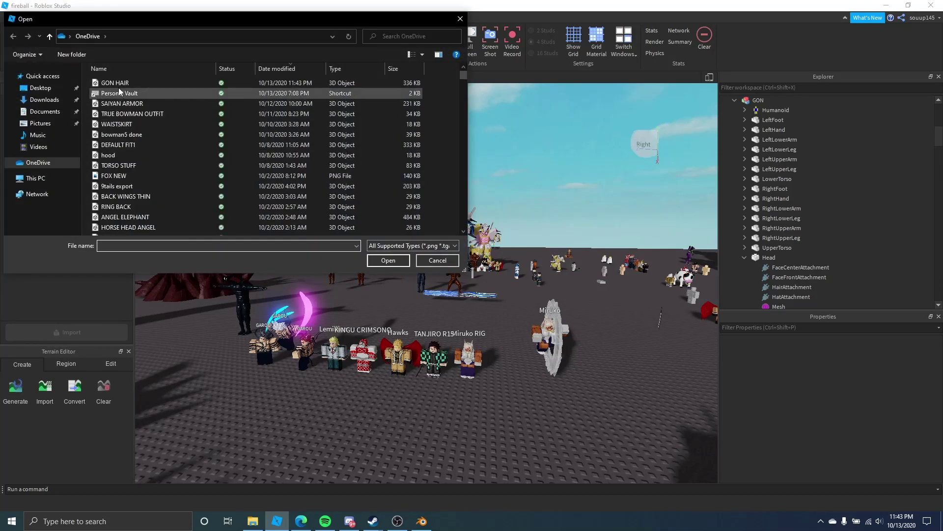
click(117, 82)
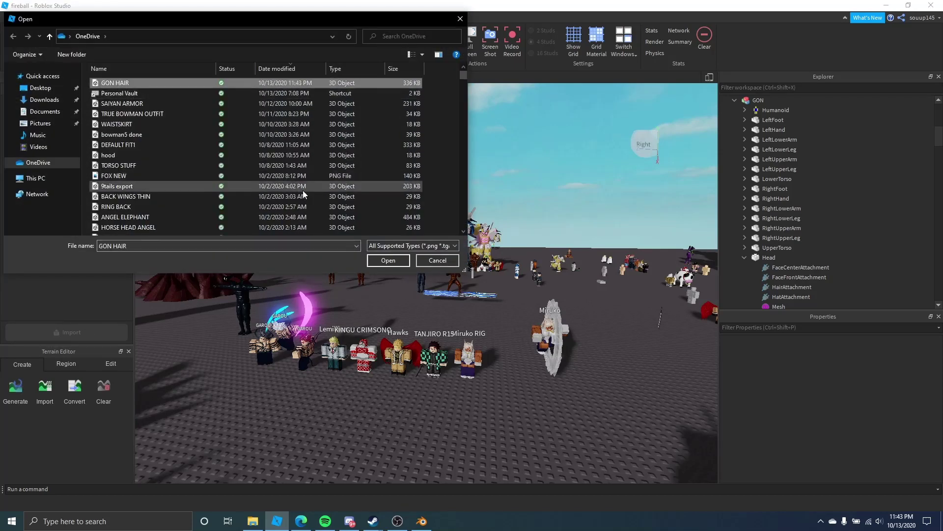
click(376, 261)
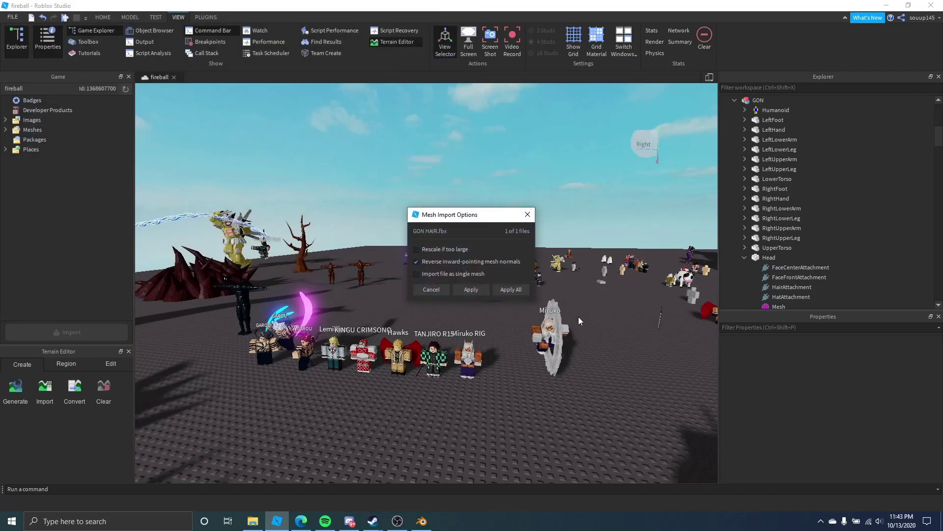
click(521, 289)
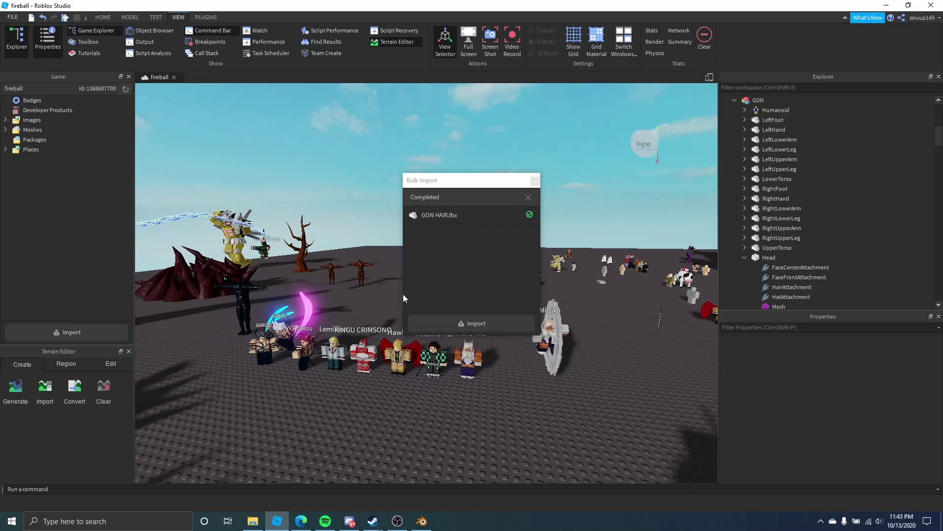
click(535, 181)
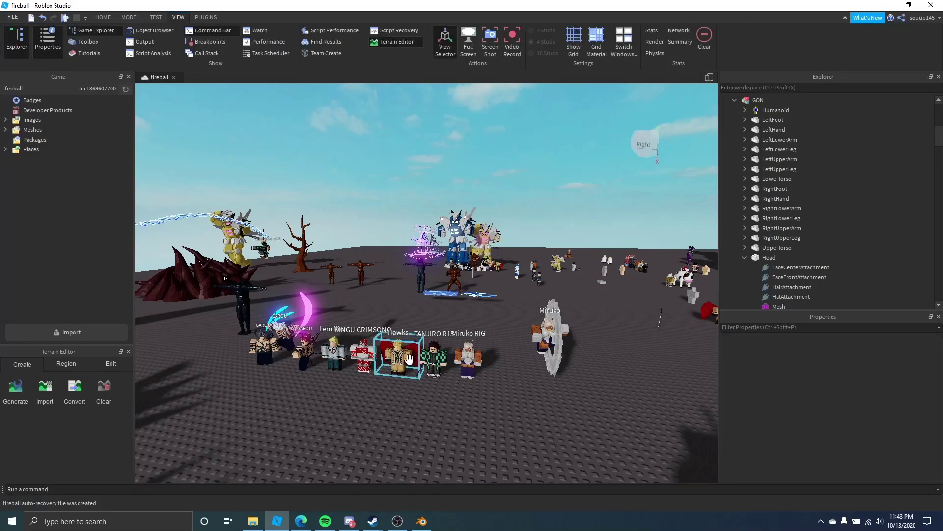
Step: Find the imported GON HAIR at the end of the Meshes folder and insert it into the scene with its location
scroll(406, 358, up, 5)
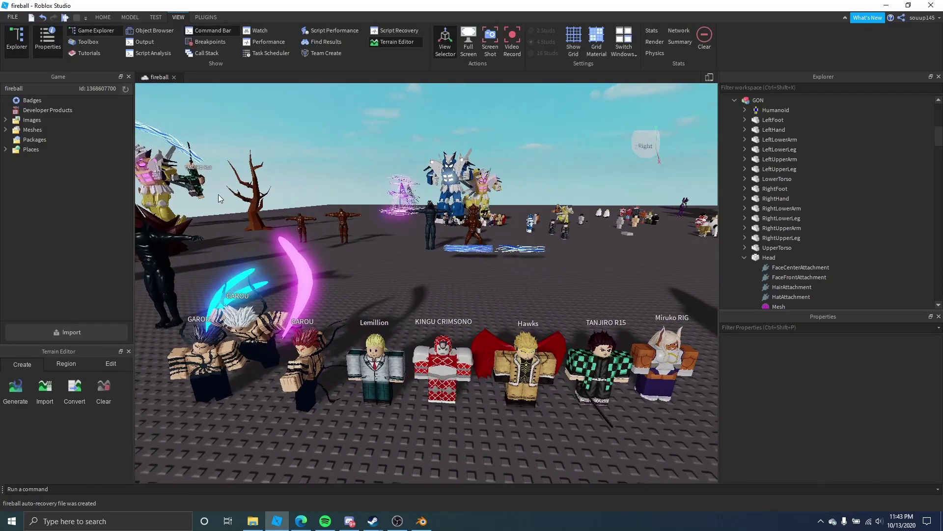
click(5, 130)
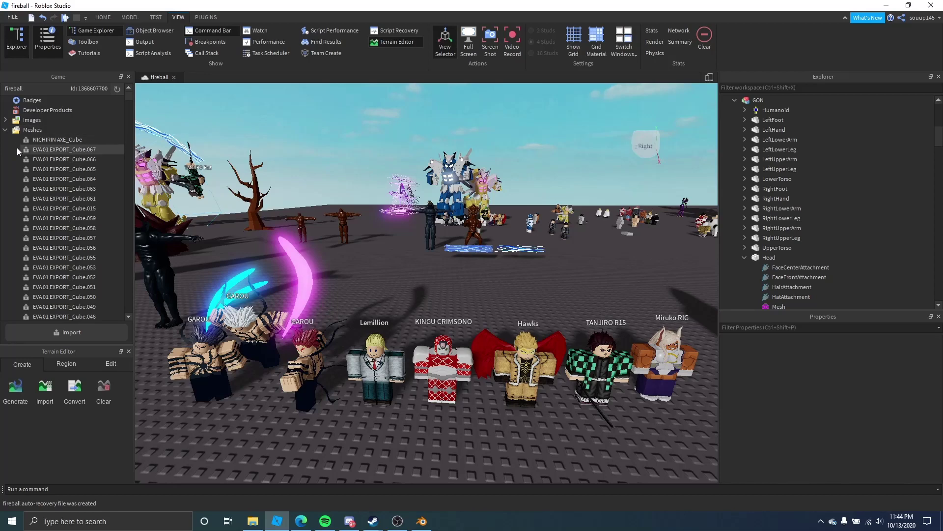
scroll(23, 190, down, 10)
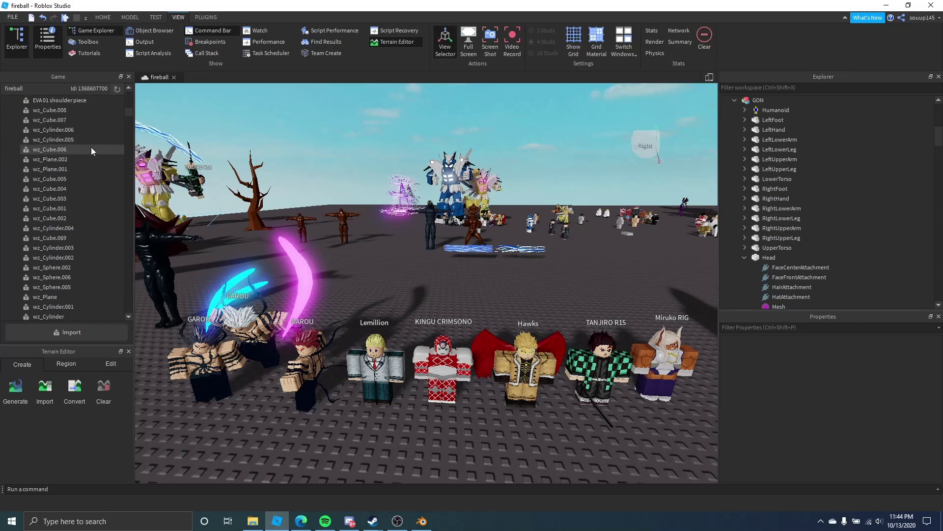
drag(129, 119, 119, 317)
click(41, 287)
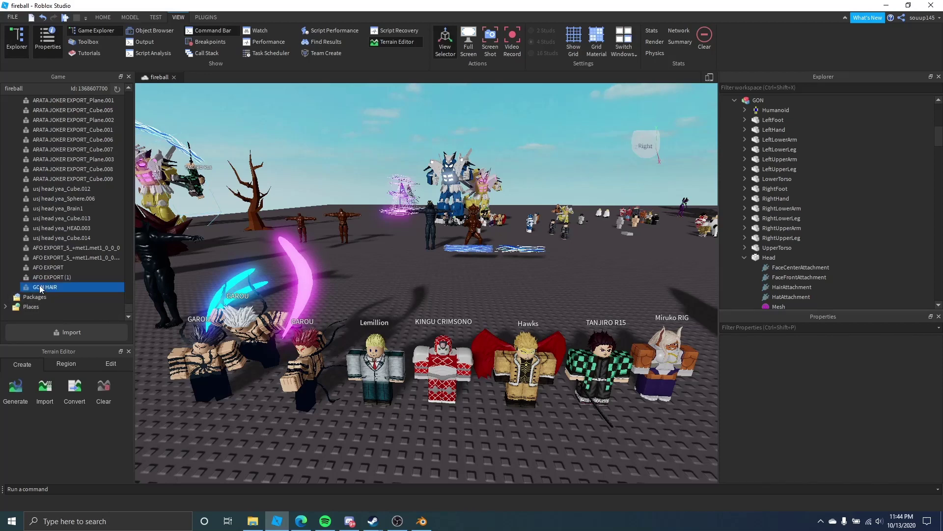
right_click(41, 288)
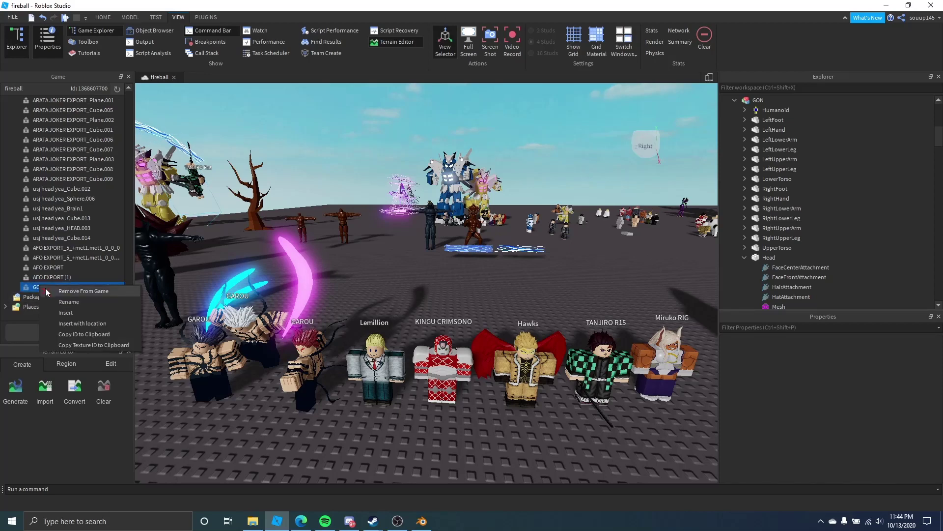
click(83, 323)
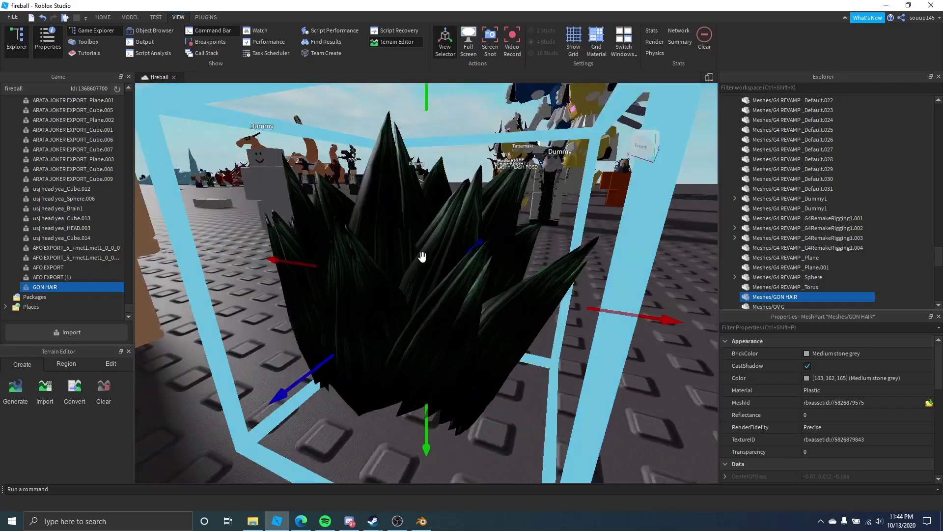
Step: Raise the GON HAIR mesh beside the GON dummy and examine its shape and texture from several sides
right_drag(422, 256, 360, 206)
scroll(438, 276, down, 3)
click(523, 359)
click(432, 261)
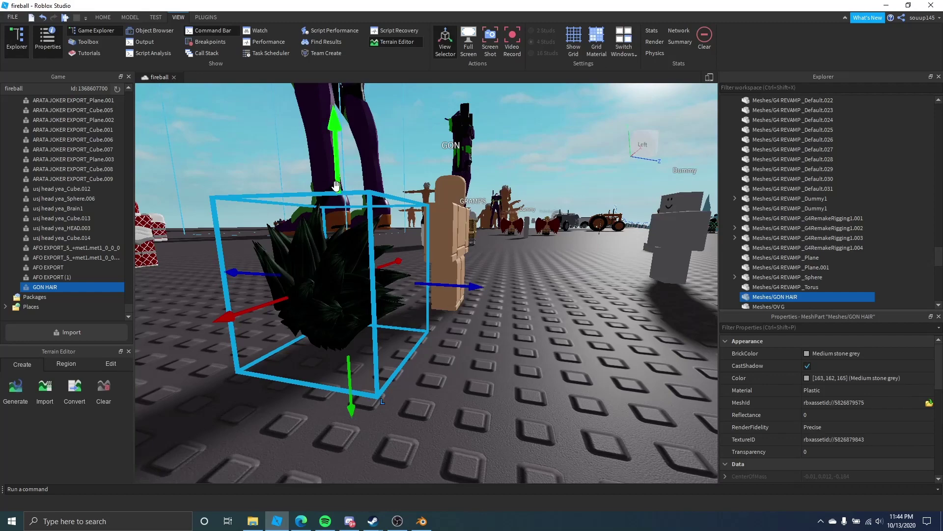
drag(336, 184, 333, 129)
scroll(331, 172, up, 4)
right_drag(331, 173, 436, 280)
scroll(436, 280, down, 4)
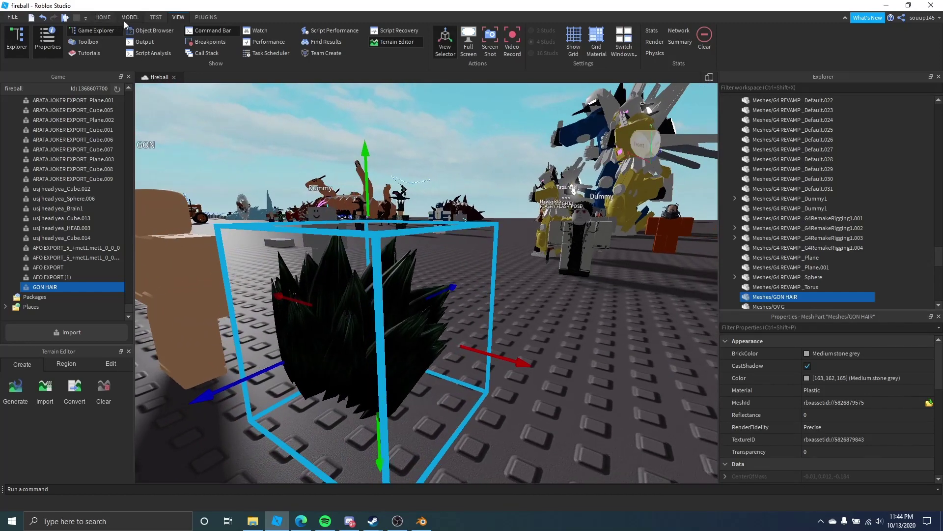
click(499, 305)
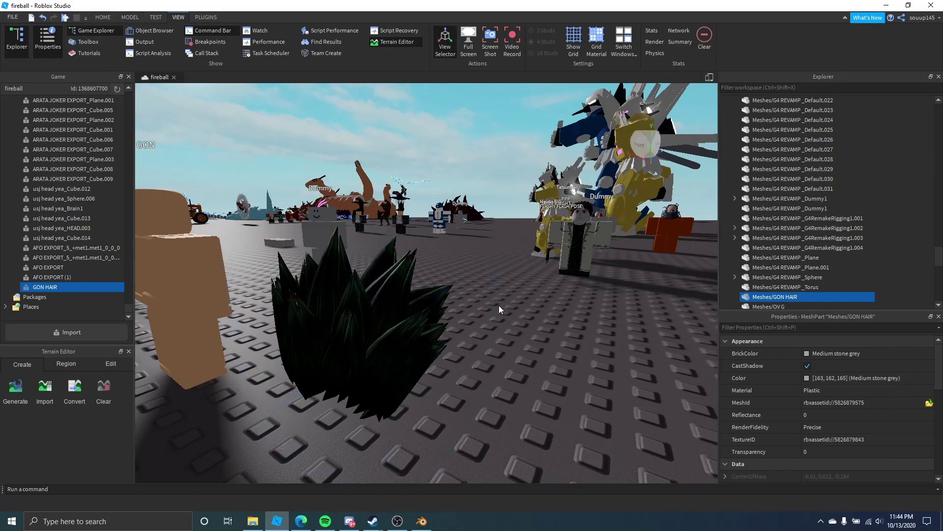
click(400, 303)
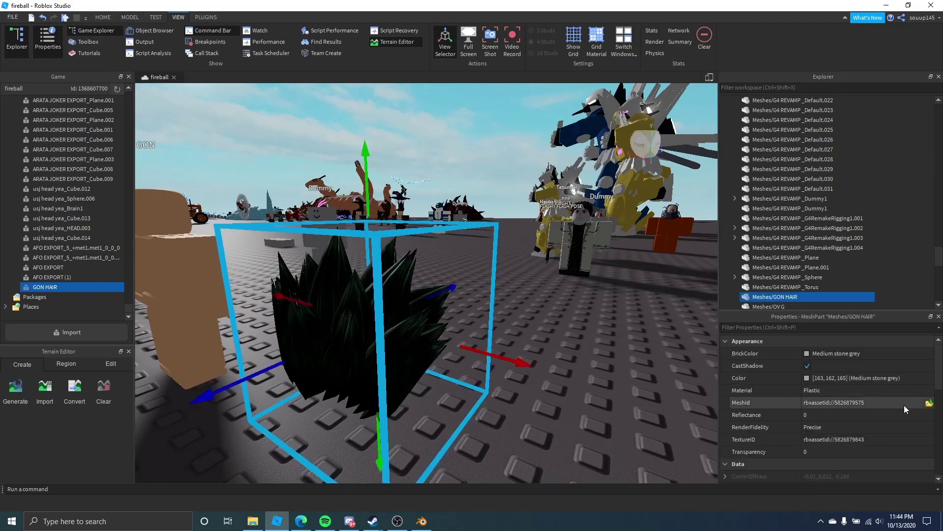
Step: Switch to File Explorer and view the texture images in the Jump Force-Gon Texturas folder
click(252, 521)
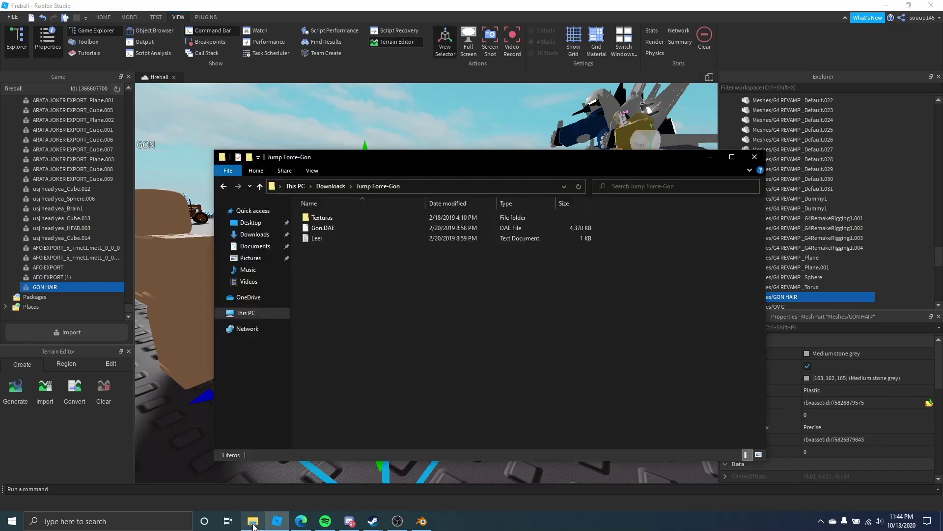
double_click(322, 218)
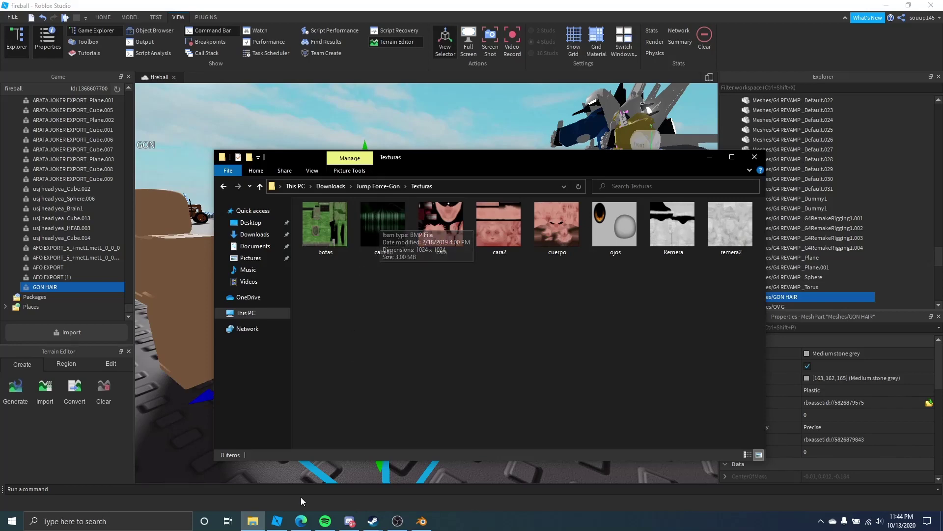
Step: Switch to the Roblox website in the browser and upload the cabello image from the Texturas folder as a new decal named cabello
click(301, 521)
click(180, 10)
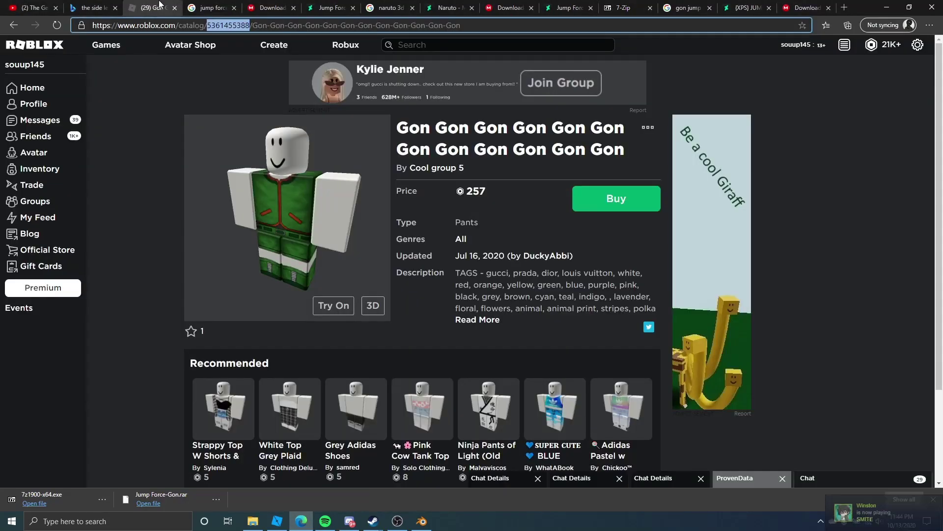
click(273, 45)
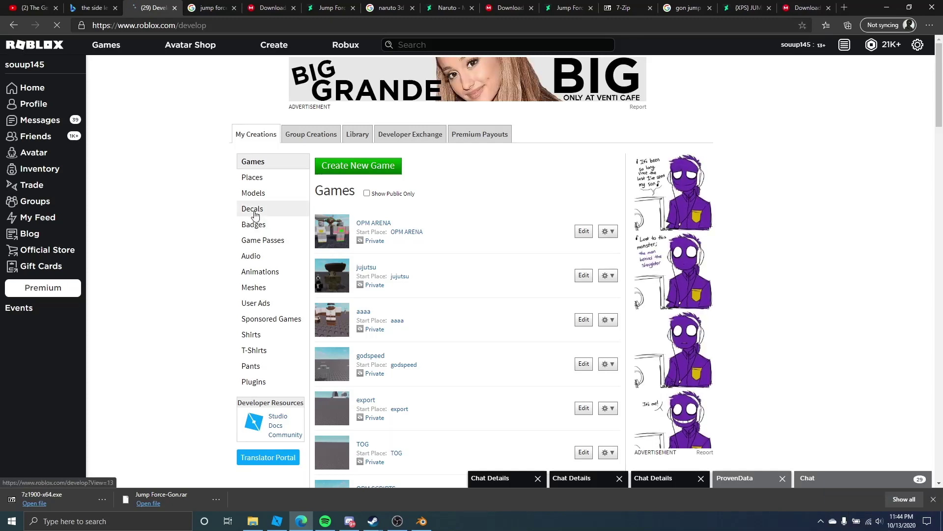
click(255, 215)
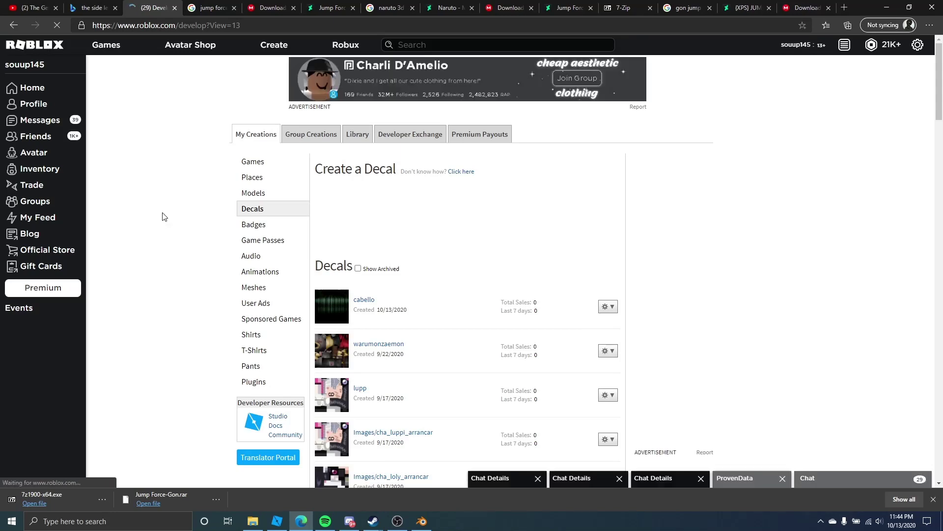
click(384, 189)
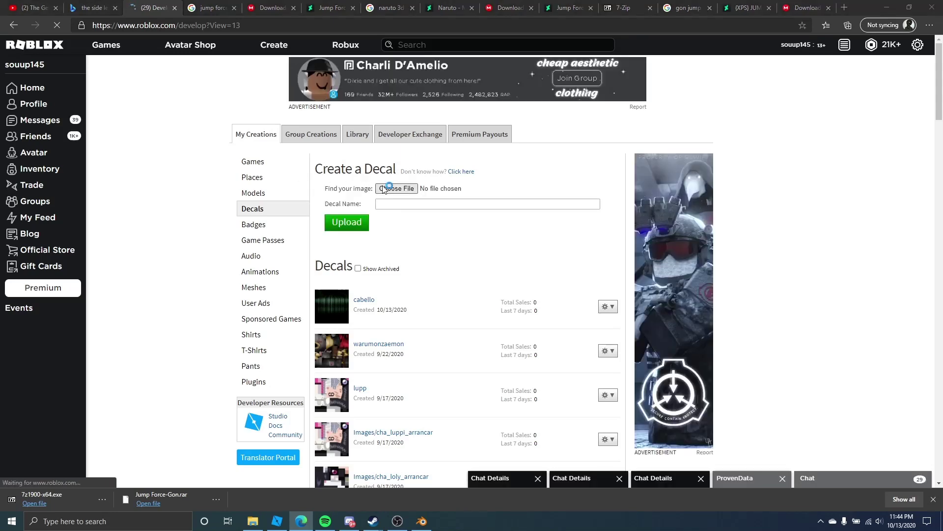
click(163, 76)
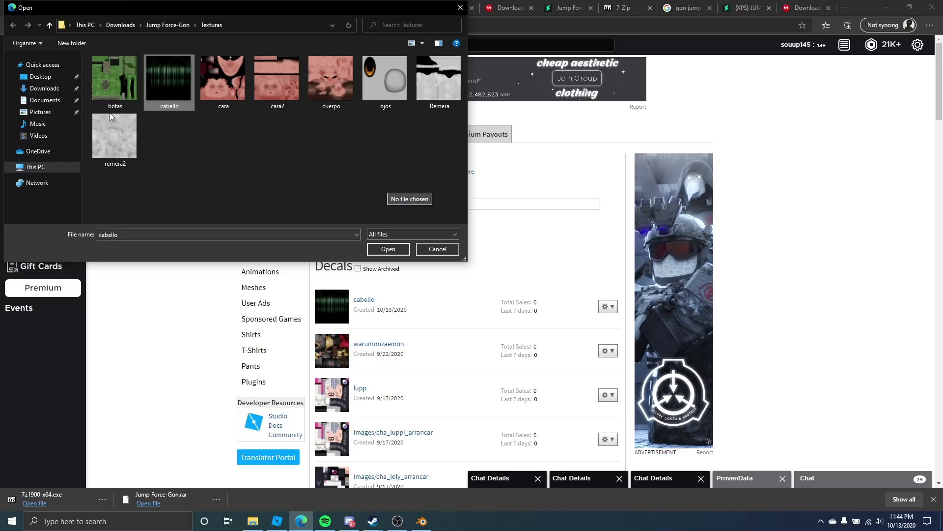
click(393, 249)
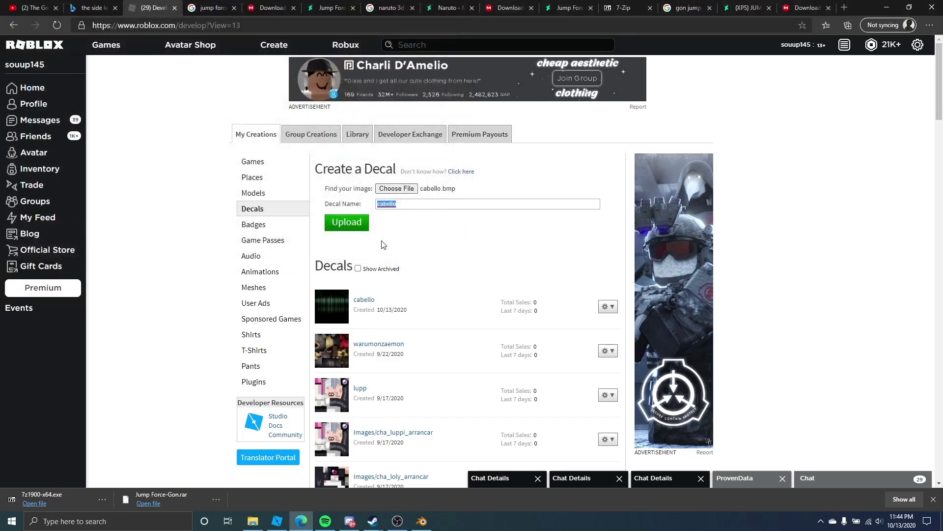
click(345, 222)
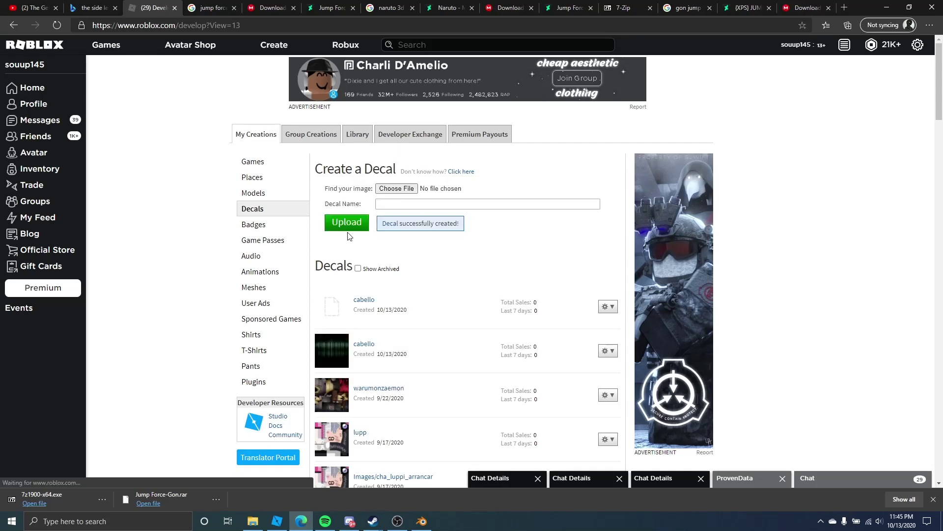
click(371, 303)
click(211, 28)
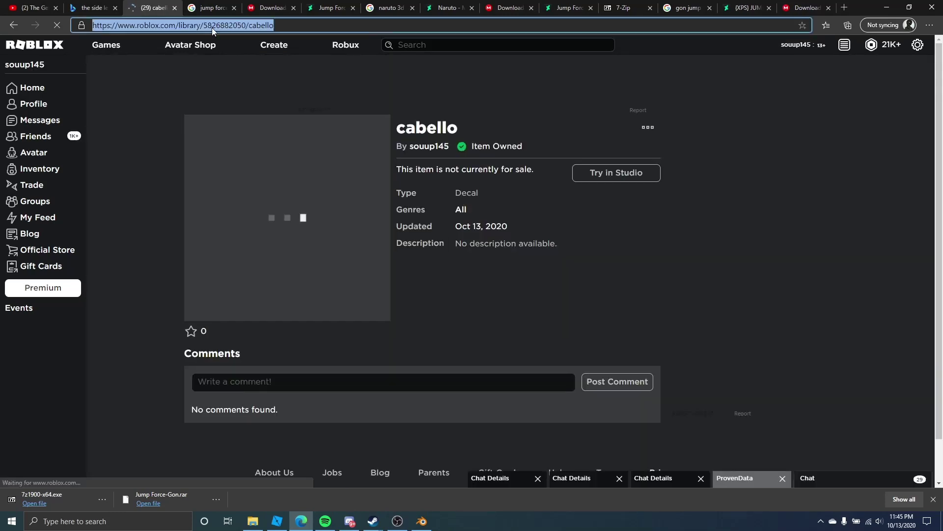
double_click(211, 27)
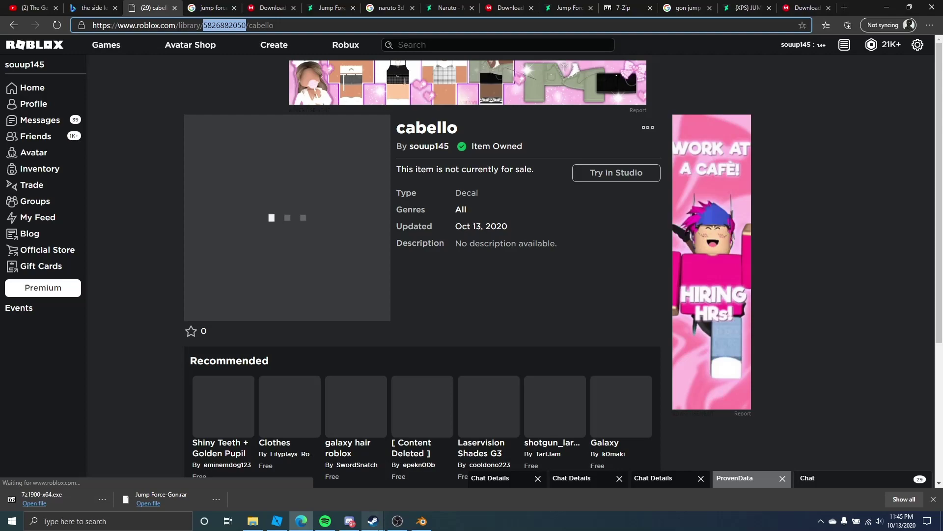
click(278, 522)
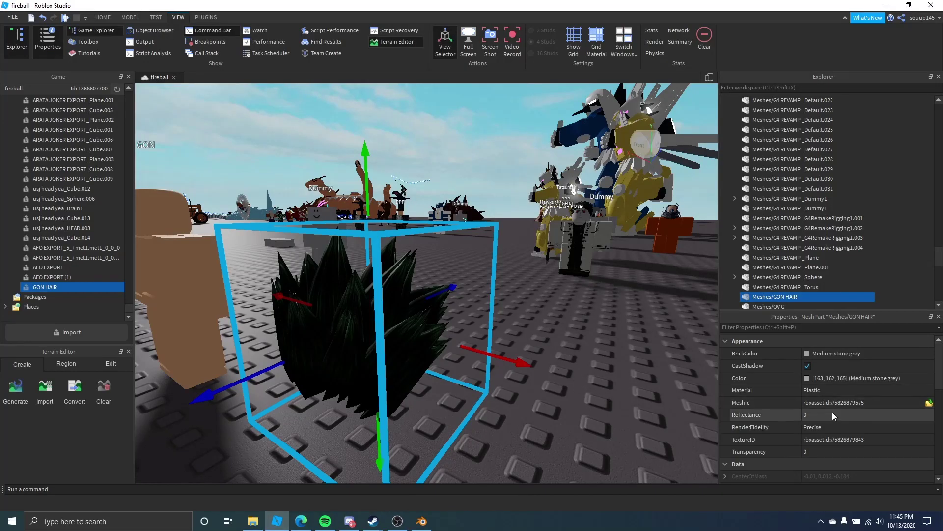
click(835, 442)
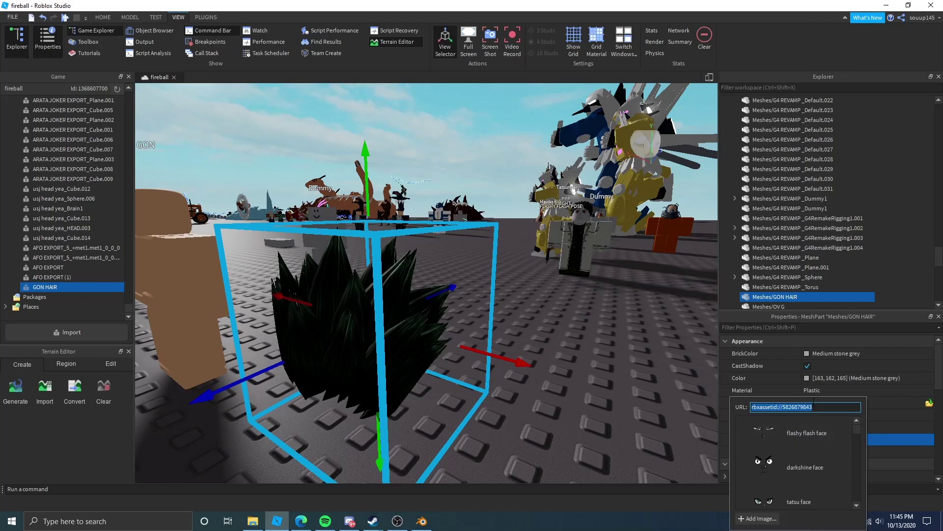
key(ctrl+v)
key(Return)
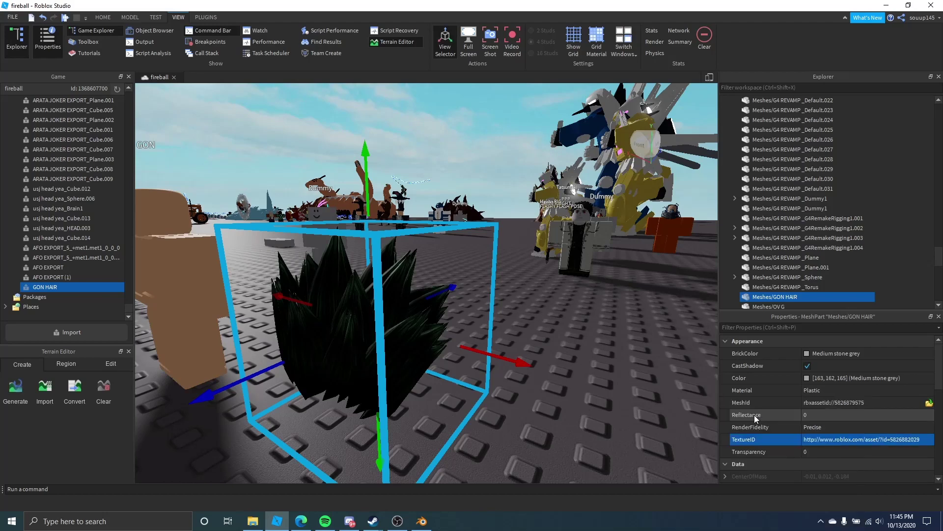
Step: Rotate the GON HAIR mesh in 90° increments until it stands upright with its spikes pointing up
right_drag(364, 359, 373, 387)
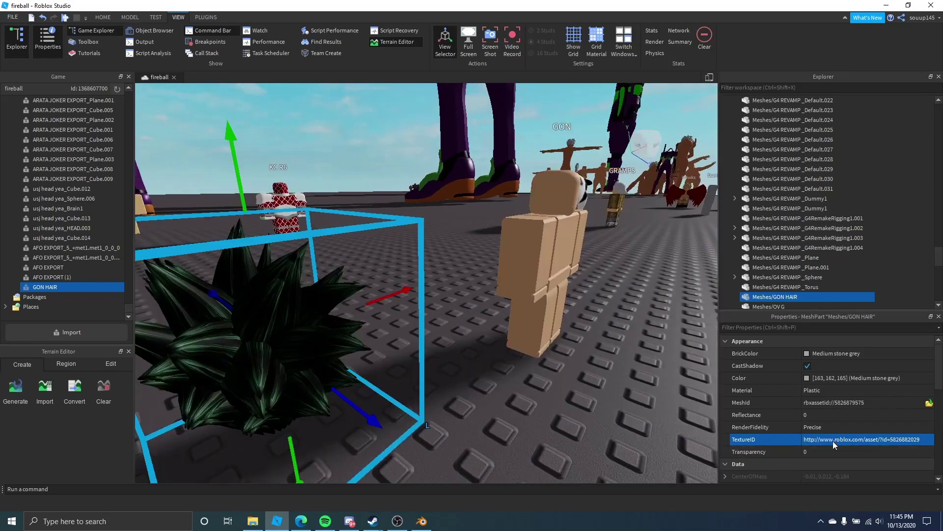
key(f)
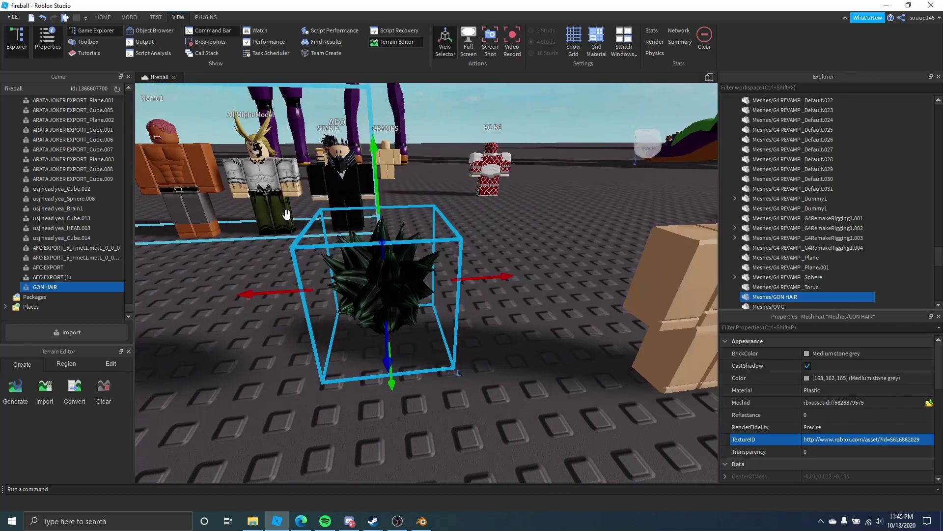
click(128, 18)
click(75, 41)
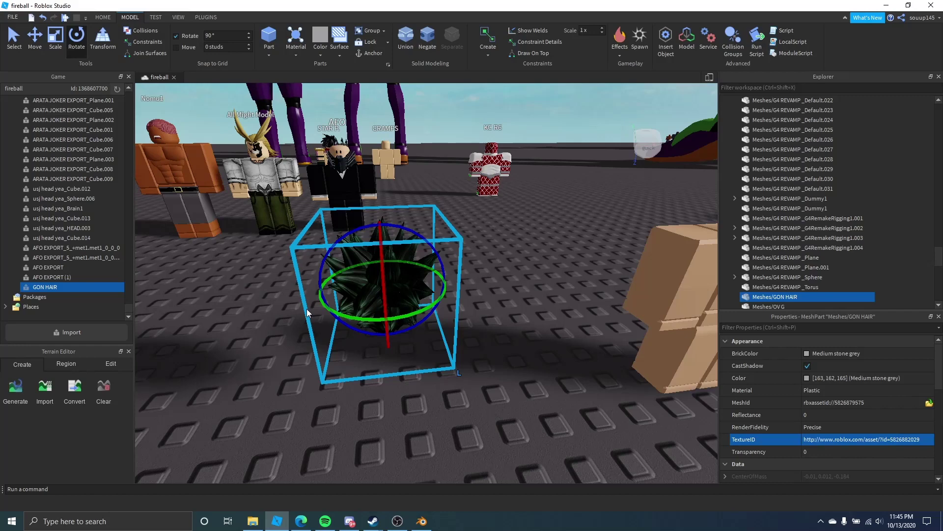
drag(342, 313, 457, 307)
drag(456, 245, 369, 309)
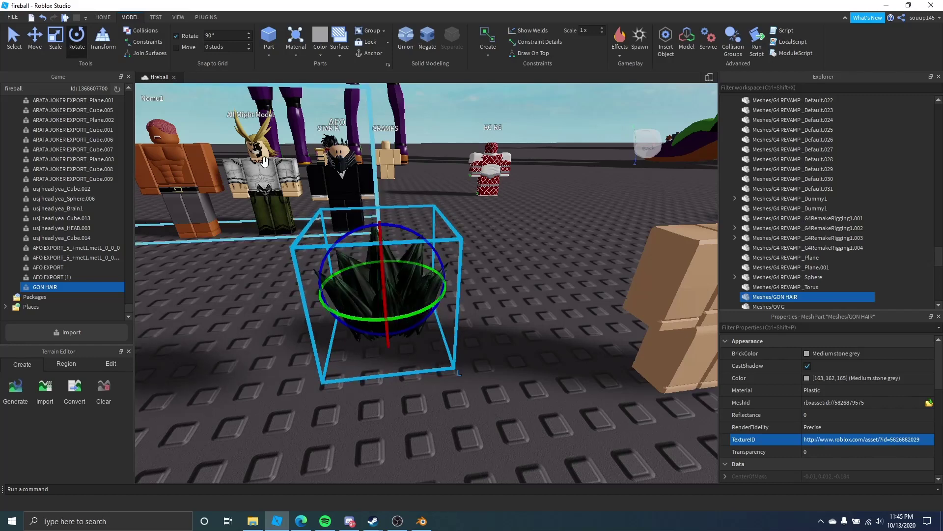
Step: Move the GON HAIR mesh sideways to the GON dummy and raise it onto the dummy's head
click(32, 37)
right_drag(426, 350, 467, 313)
drag(461, 298, 584, 288)
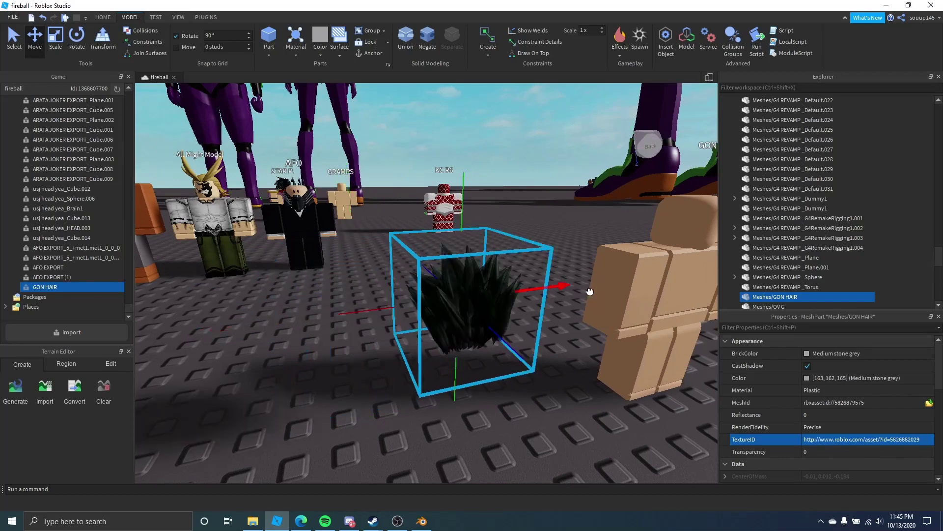
right_drag(584, 288, 558, 273)
key(d)
drag(313, 289, 480, 277)
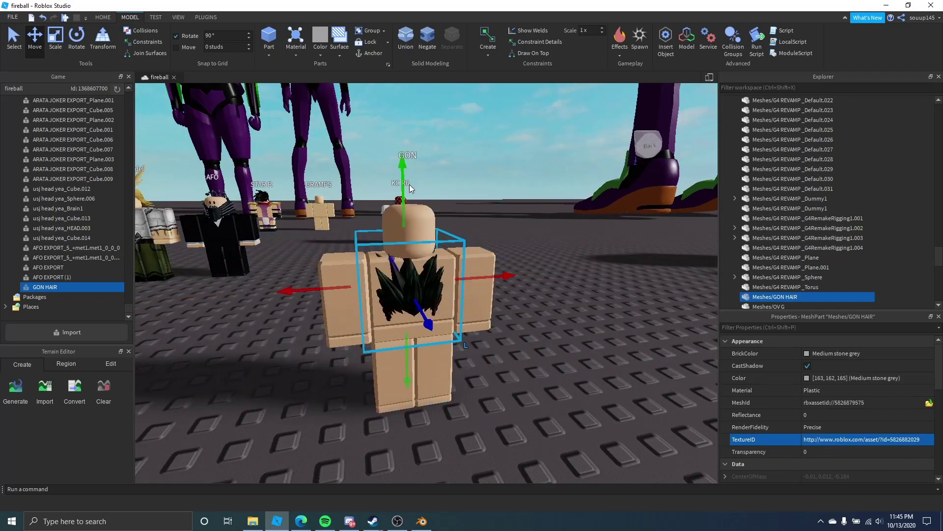
drag(407, 184, 385, 90)
right_drag(471, 206, 442, 167)
scroll(472, 205, up, 3)
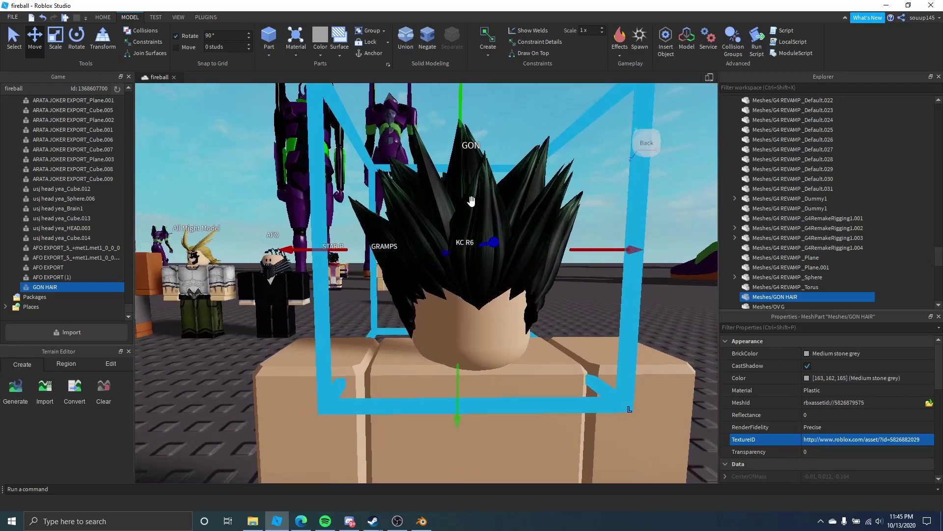
Step: Fine-tune the hair's front-to-back position and raise it slightly so it fits the GON dummy's head
right_drag(472, 206, 494, 261)
key(d)
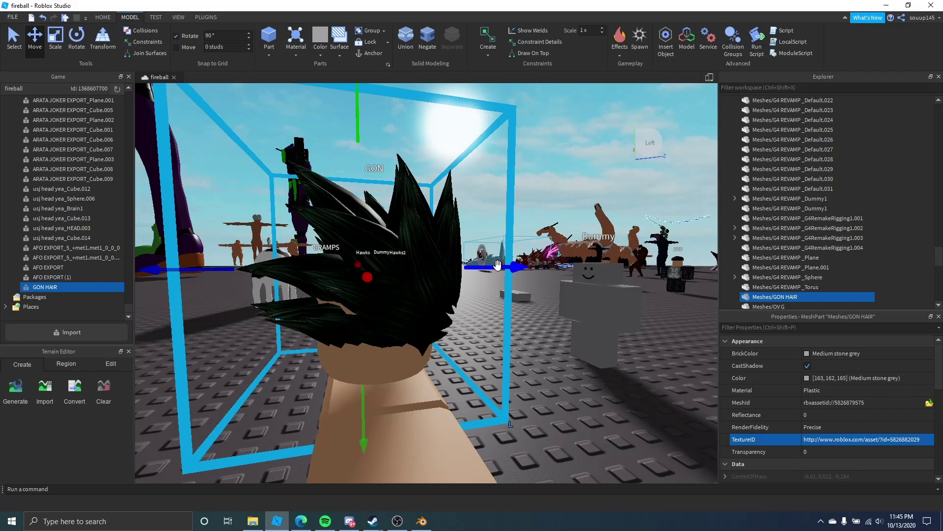
drag(494, 265, 473, 267)
key(d)
right_drag(473, 268, 474, 274)
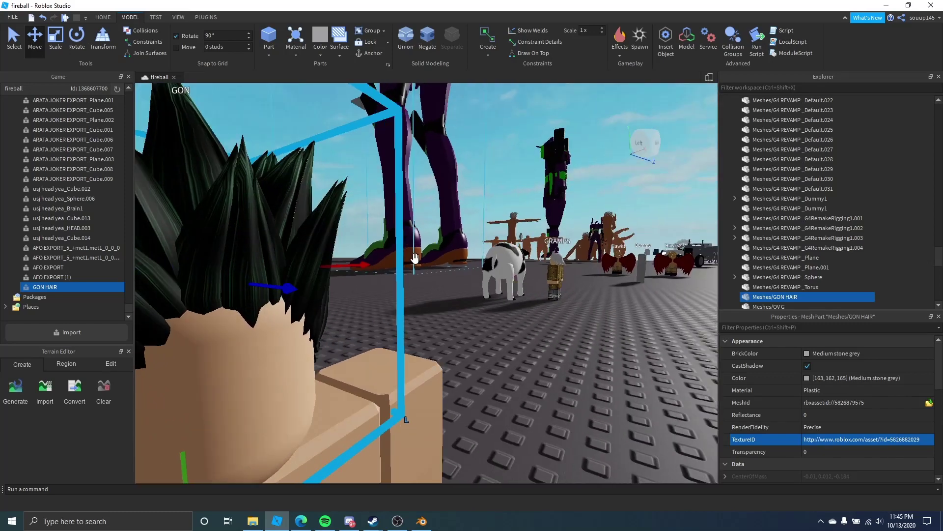
right_drag(415, 258, 429, 258)
mouse_move(270, 287)
mouse_down()
mouse_move(260, 301)
mouse_move(275, 288)
mouse_up()
right_drag(275, 289, 267, 282)
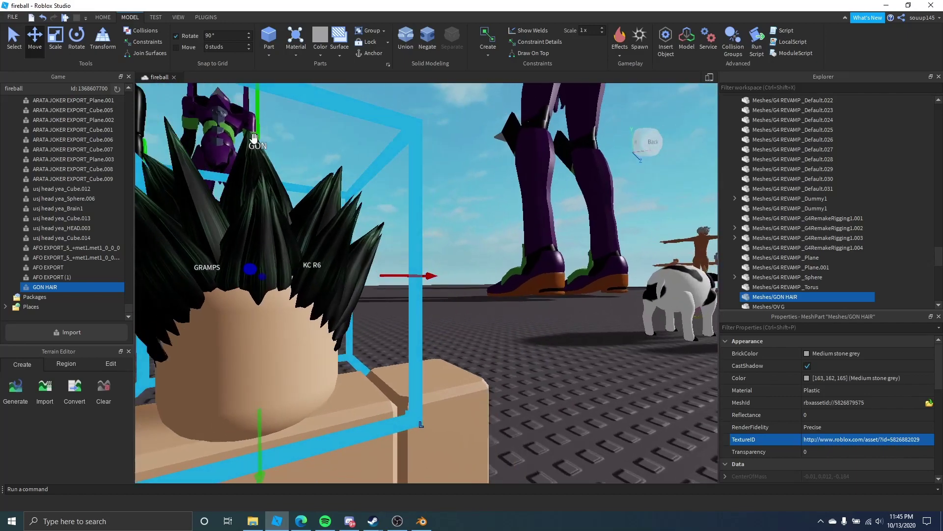
mouse_move(254, 138)
mouse_down()
mouse_move(255, 123)
mouse_move(255, 131)
mouse_up()
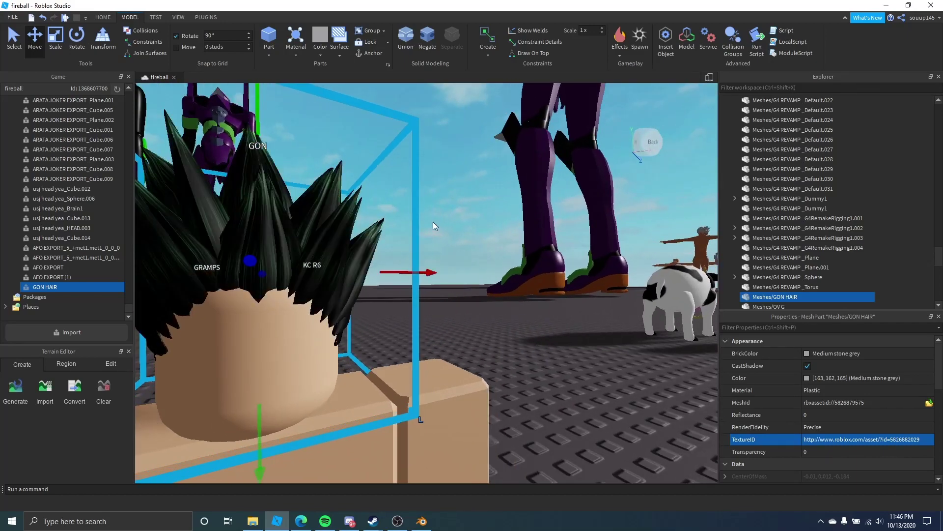
Step: Deselect the hair and examine how it sits on the GON dummy's head from behind
right_drag(432, 222, 490, 275)
scroll(490, 275, down, 3)
click(541, 295)
key(d)
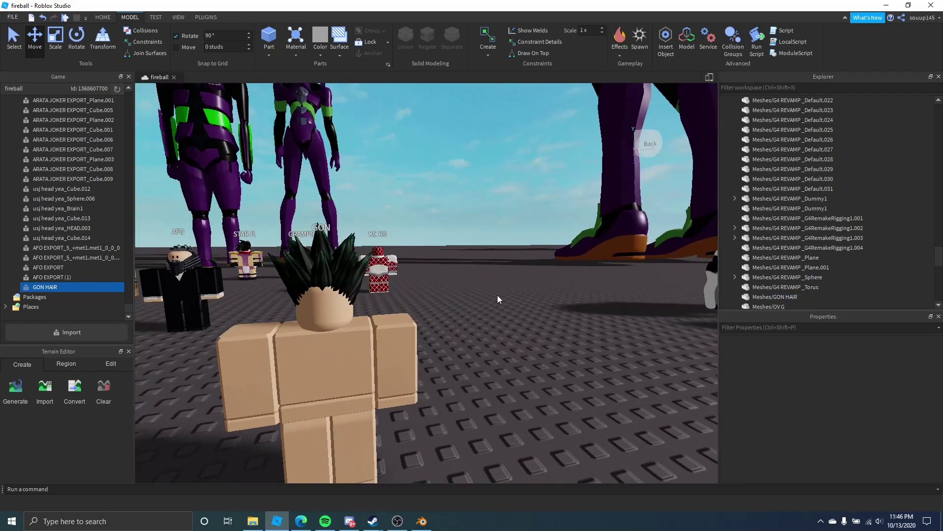
right_drag(484, 309, 473, 290)
scroll(432, 280, up, 3)
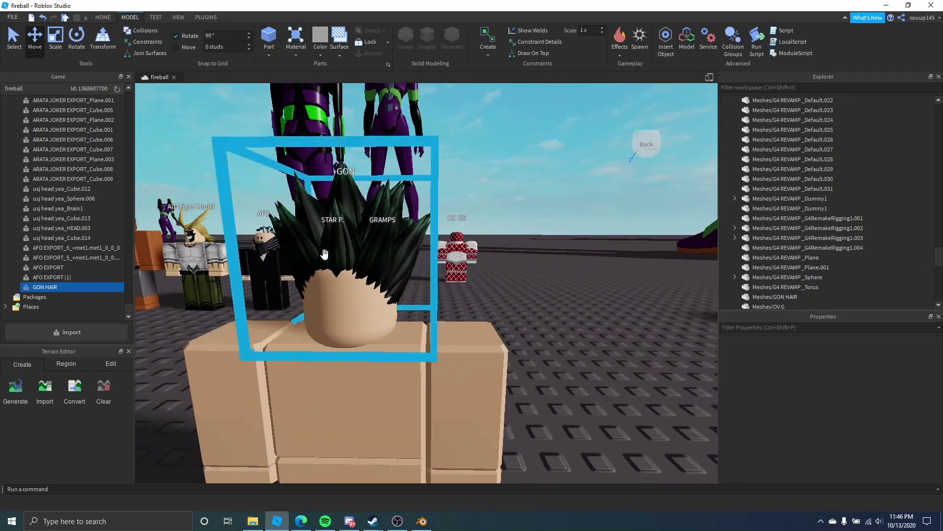
Step: Add a Shirt and a Pants object to the GON model, and select the Shirt
click(411, 362)
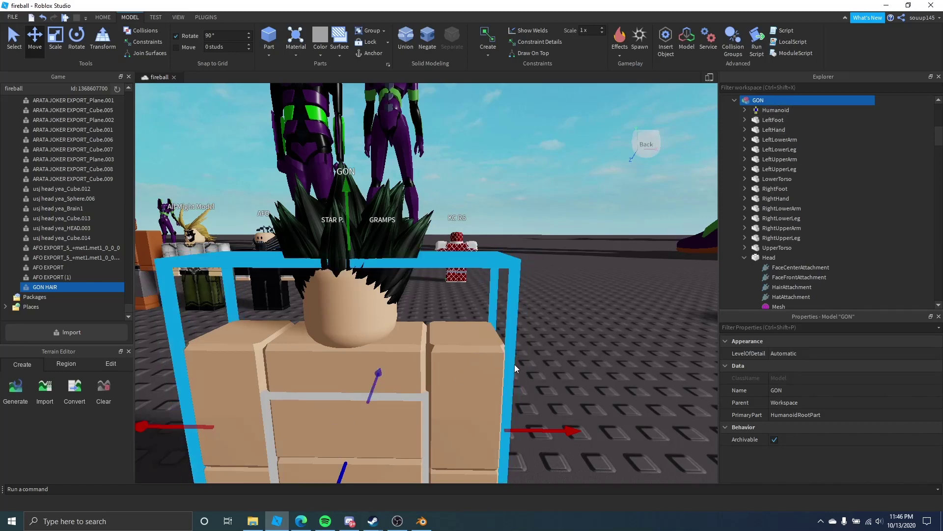
click(770, 100)
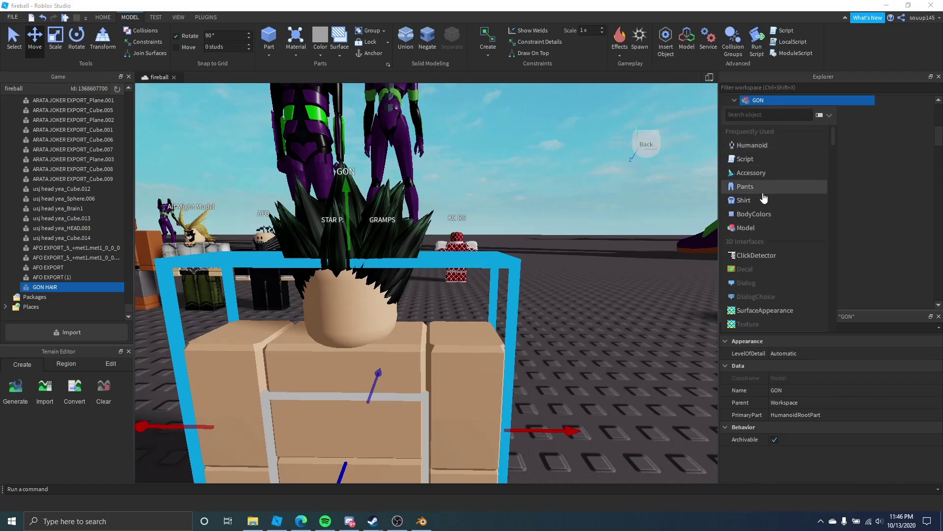
click(748, 200)
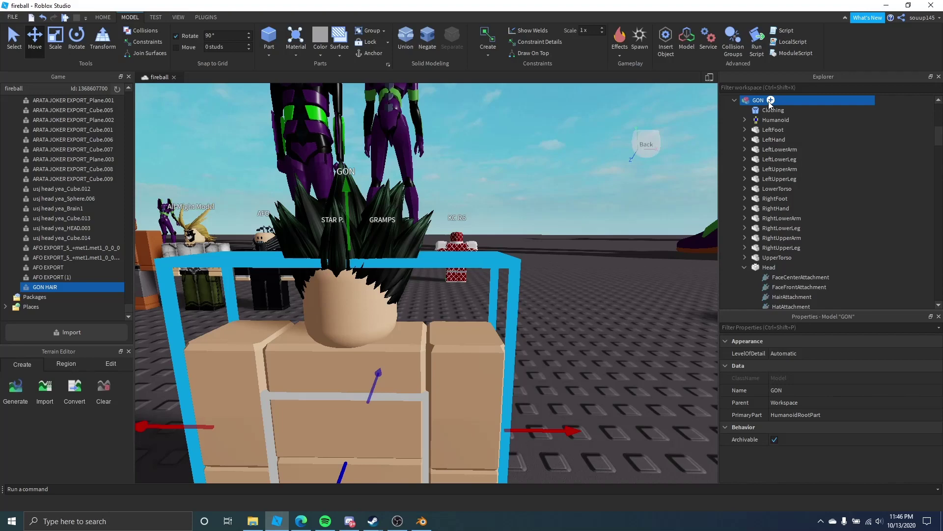
click(771, 101)
click(737, 188)
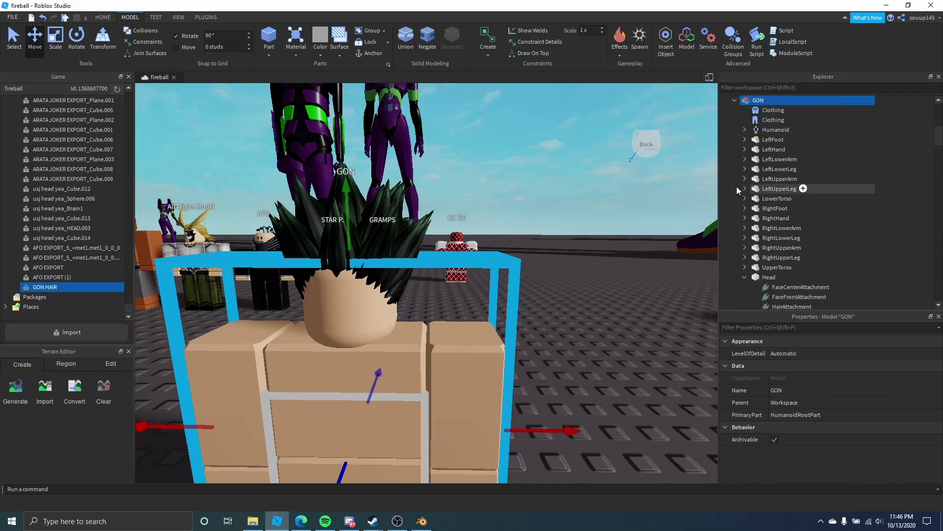
click(760, 118)
click(760, 111)
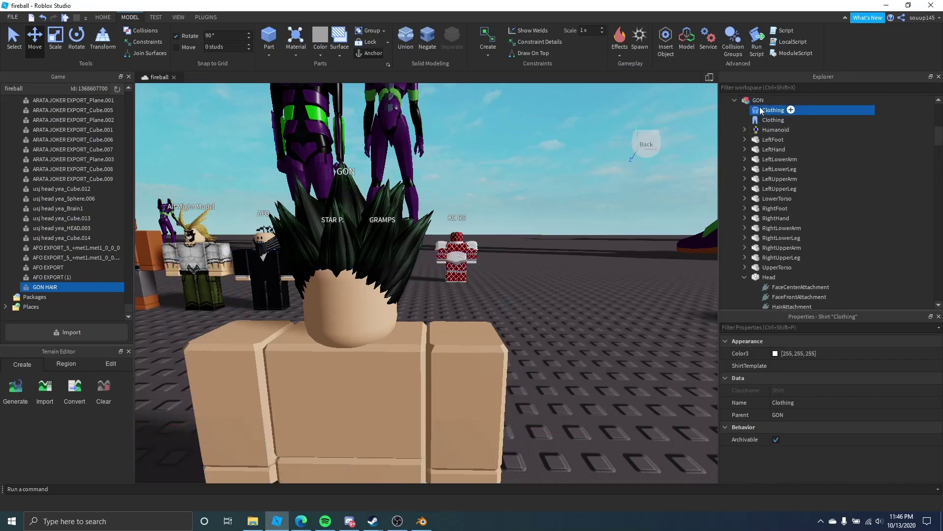
Step: Switch to the browser and open the Shirts category under Clothing in the Roblox Avatar Shop
scroll(628, 249, down, 3)
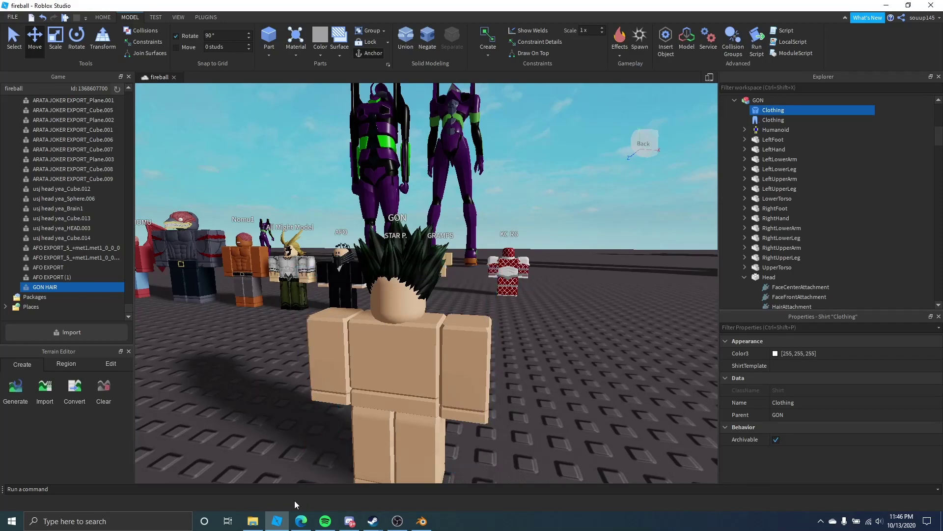
key(alt+Tab)
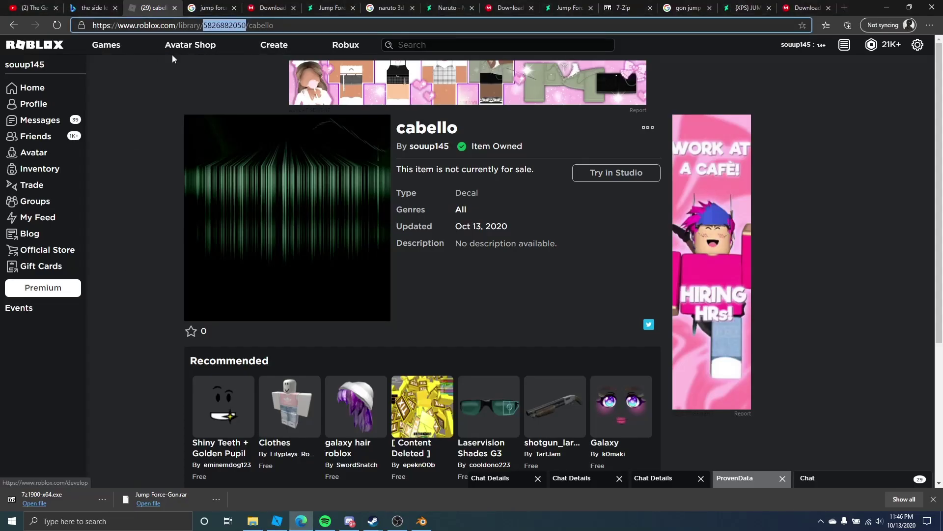
click(196, 45)
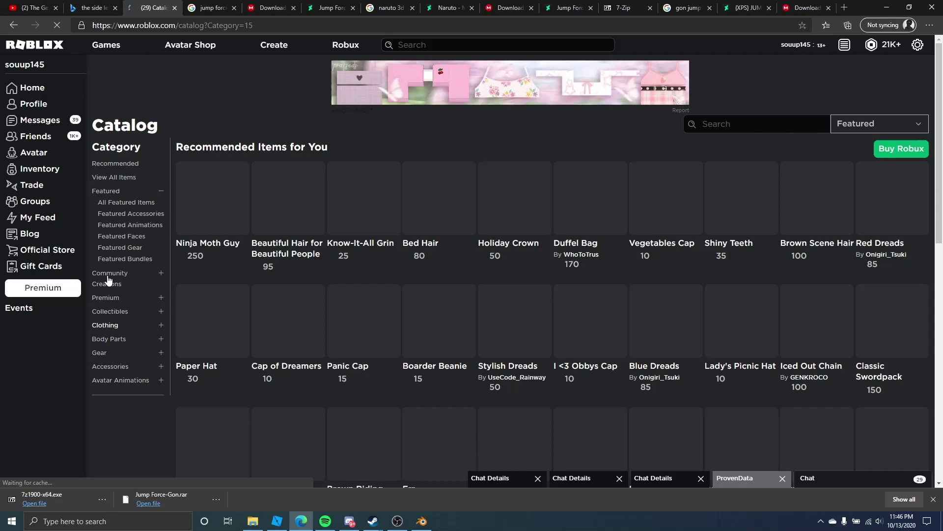
click(103, 337)
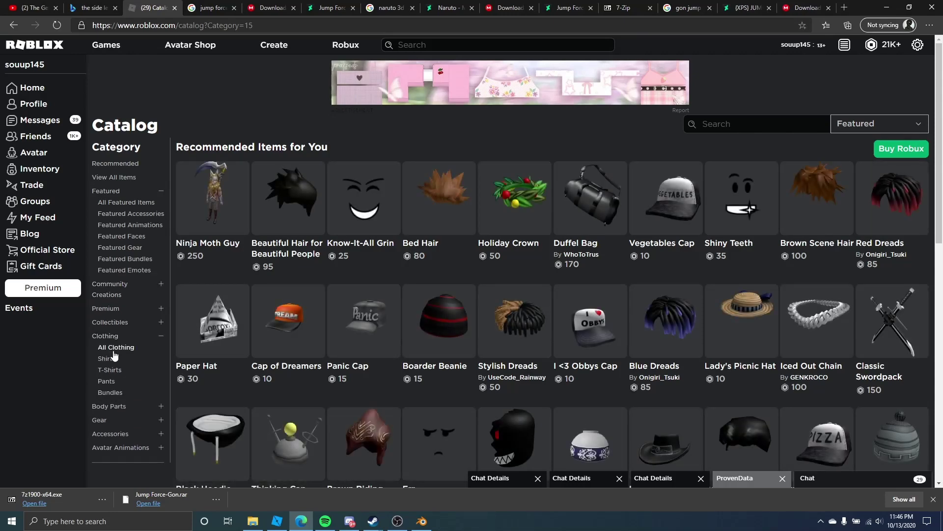
click(106, 359)
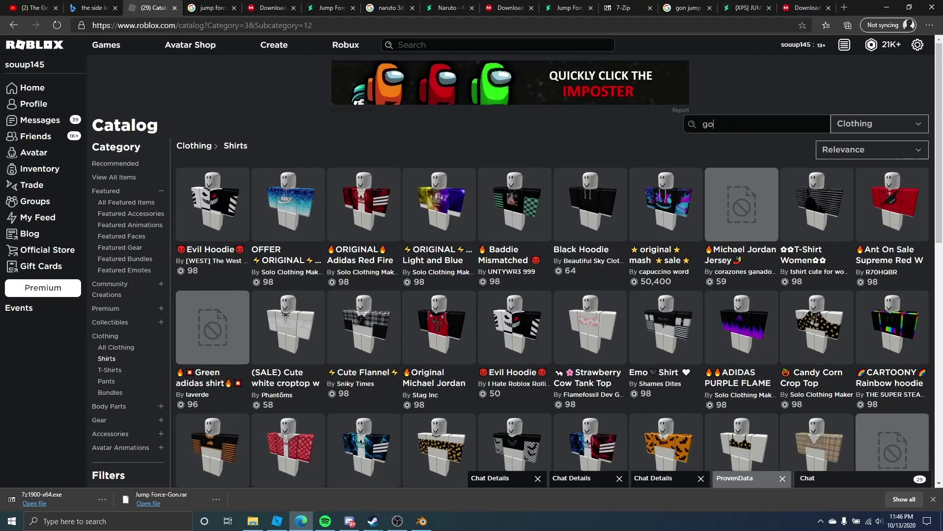
Step: Search the Shirts catalog for "gon", open the green Gon shirt's page, and copy its catalog ID
key(Return)
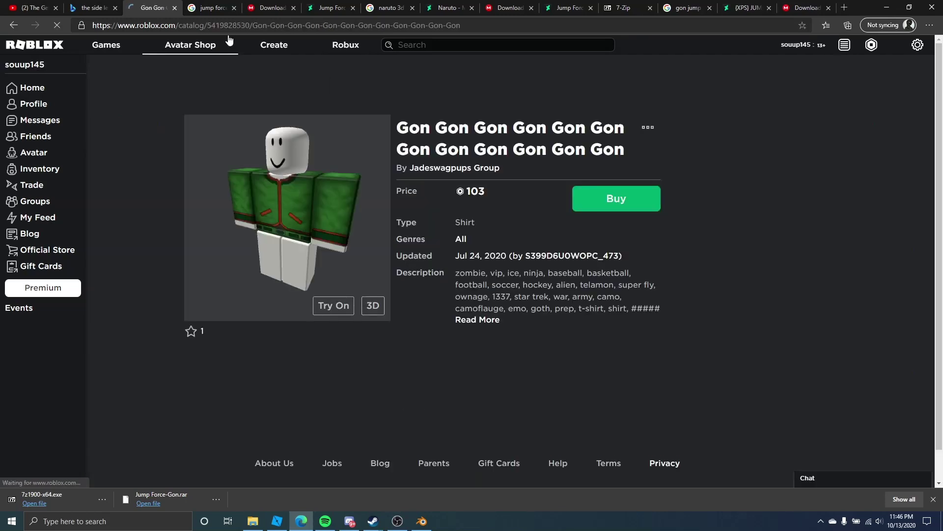
double_click(229, 29)
key(ctrl+c)
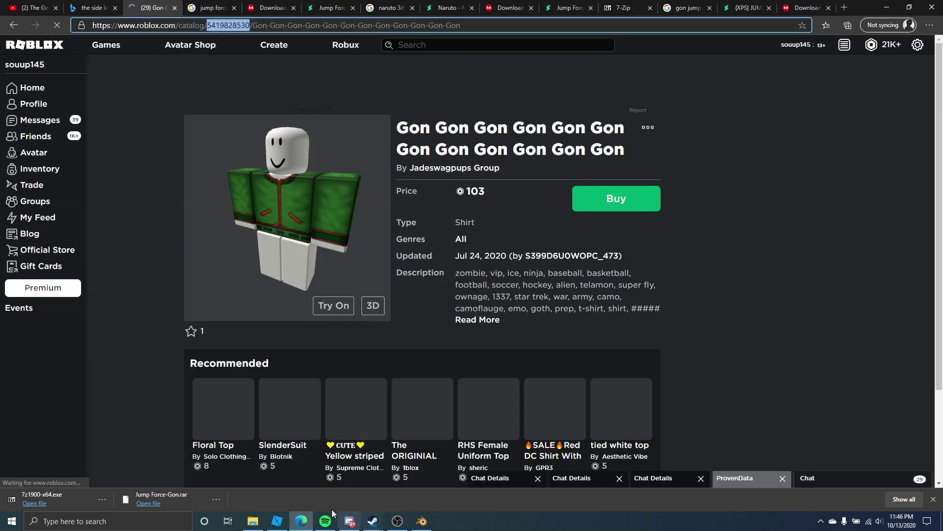
click(277, 522)
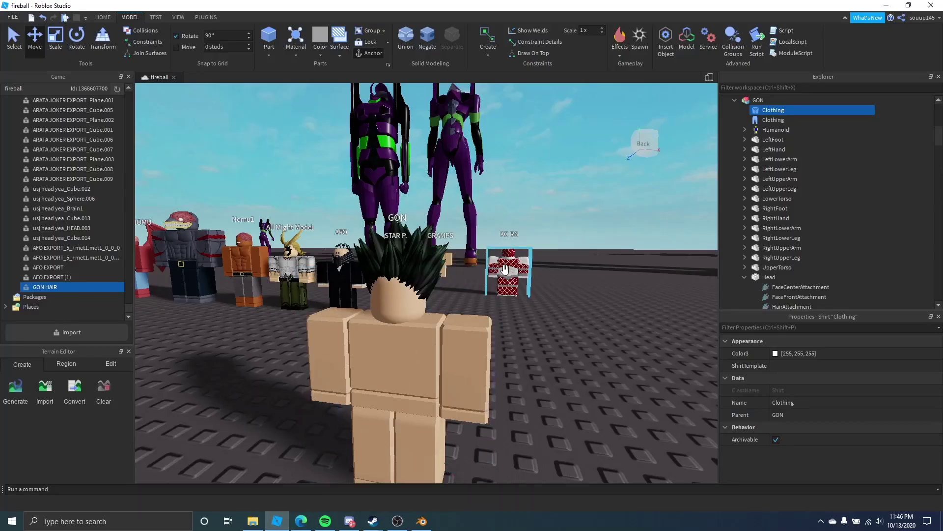
click(830, 367)
key(ctrl+v)
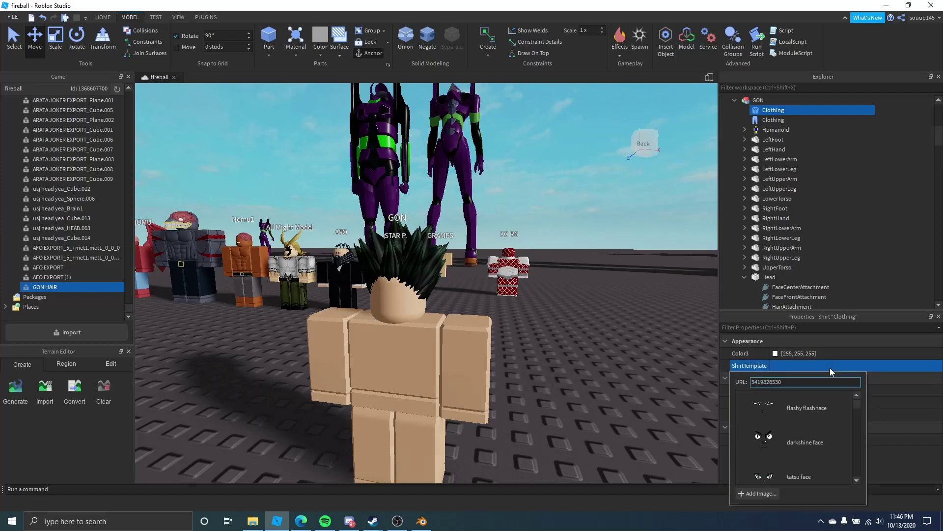
key(Return)
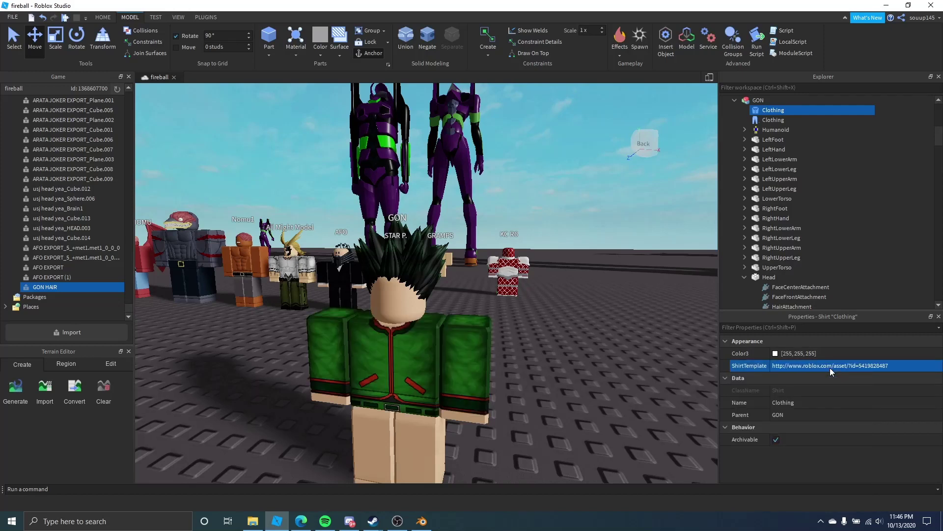
Step: Switch to the browser, search the Pants category under Clothing for "gon", and open the first result's page
click(299, 521)
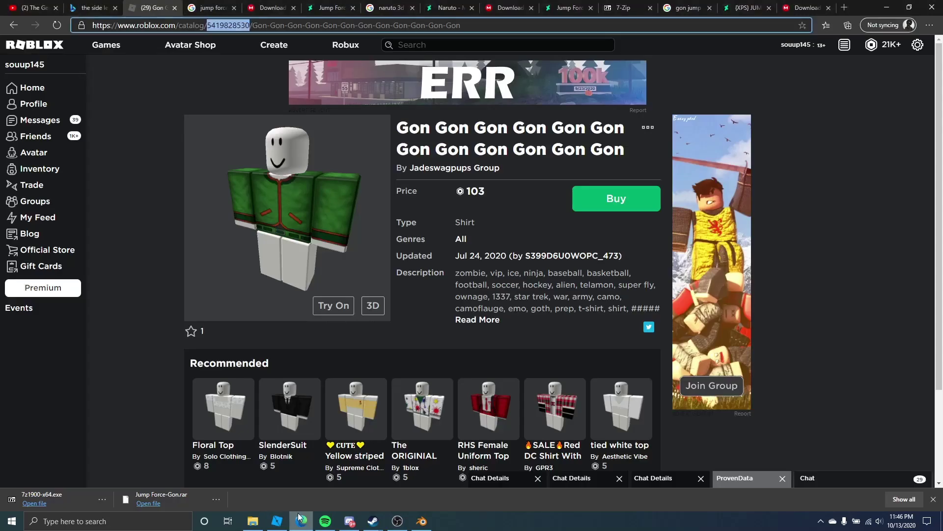
click(14, 25)
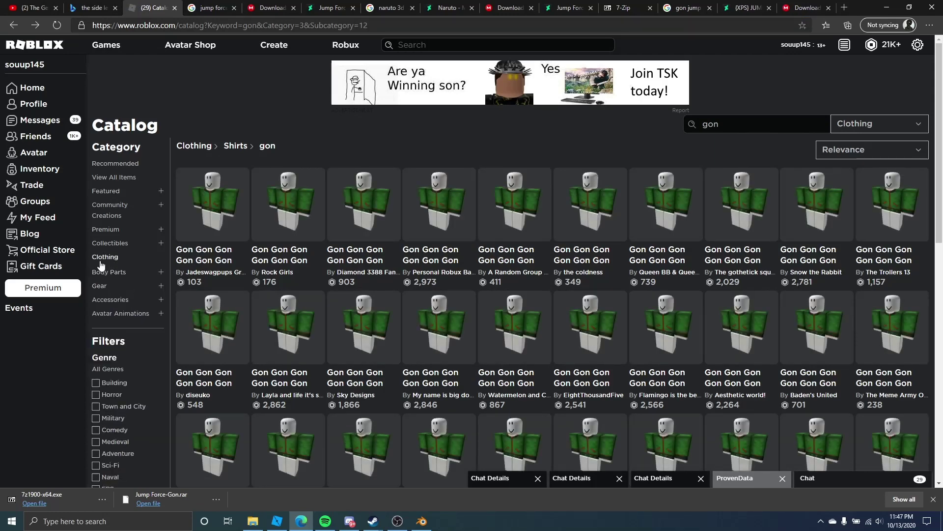
mouse_move(104, 258)
click(104, 303)
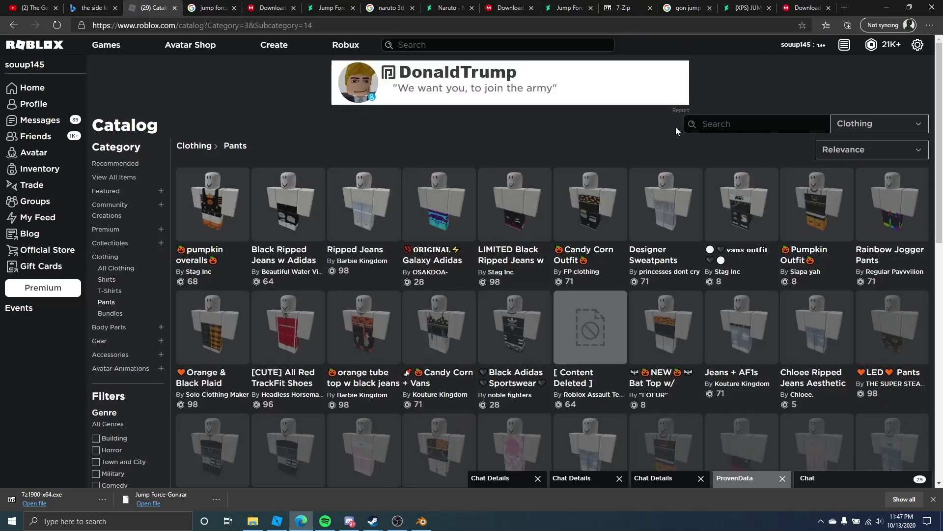
click(711, 124)
text(gon)
key(Return)
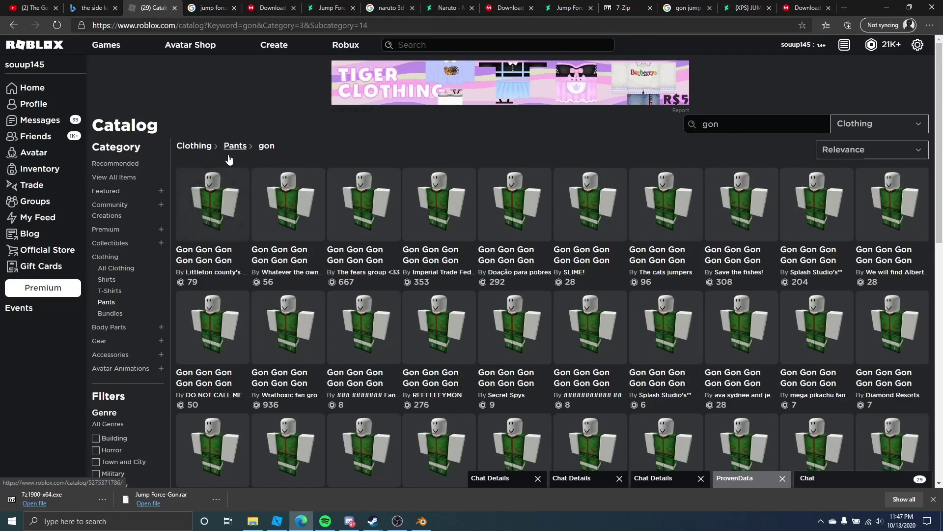
click(226, 222)
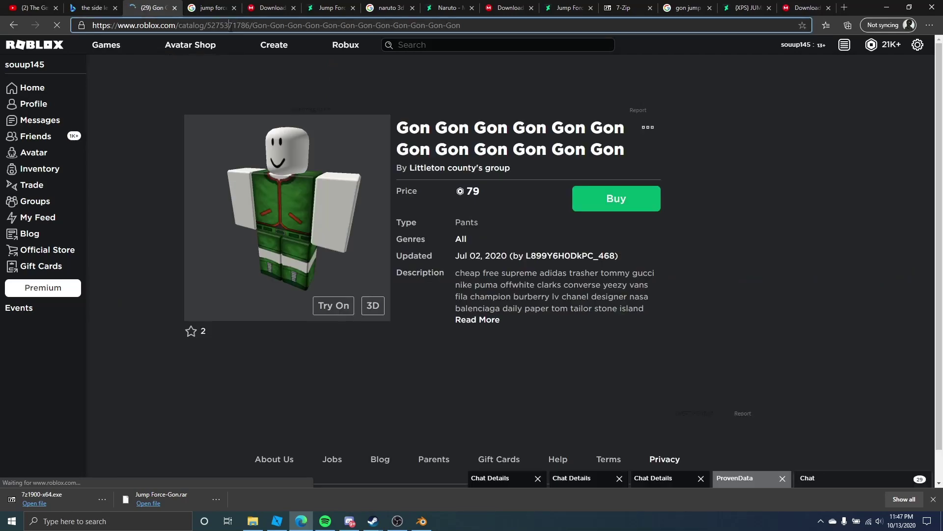
click(277, 520)
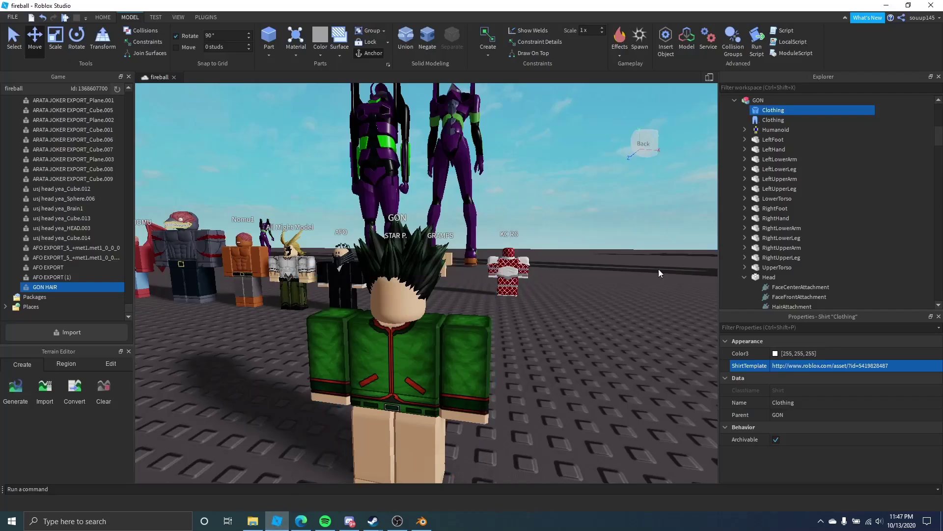
click(770, 120)
click(831, 366)
key(ctrl+v)
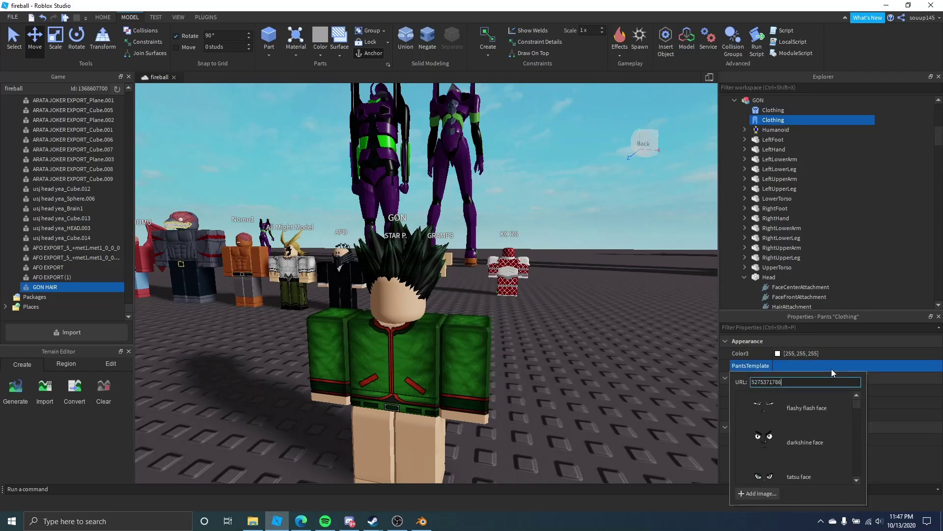
key(Return)
click(667, 304)
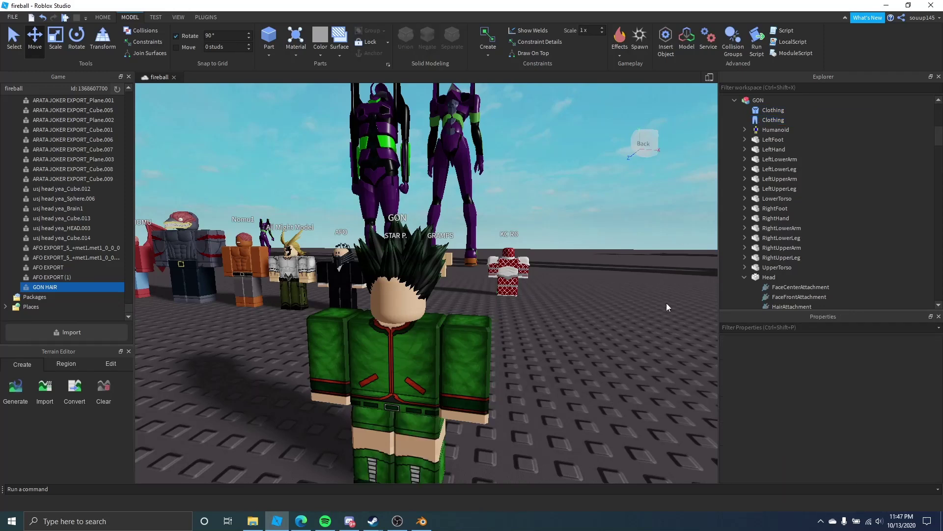
Step: Set the GON model's HumanoidRootPart transparency to 0.5 and examine the part around the torso
click(744, 277)
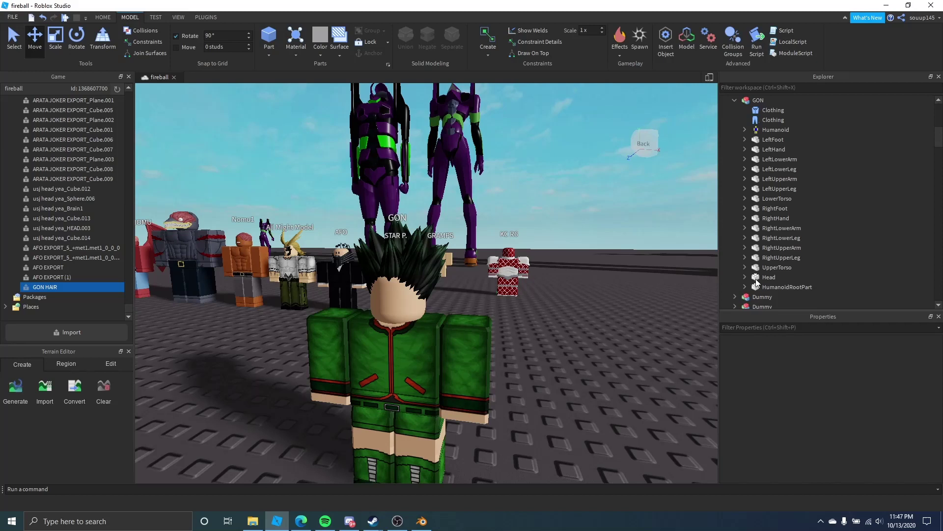
click(770, 287)
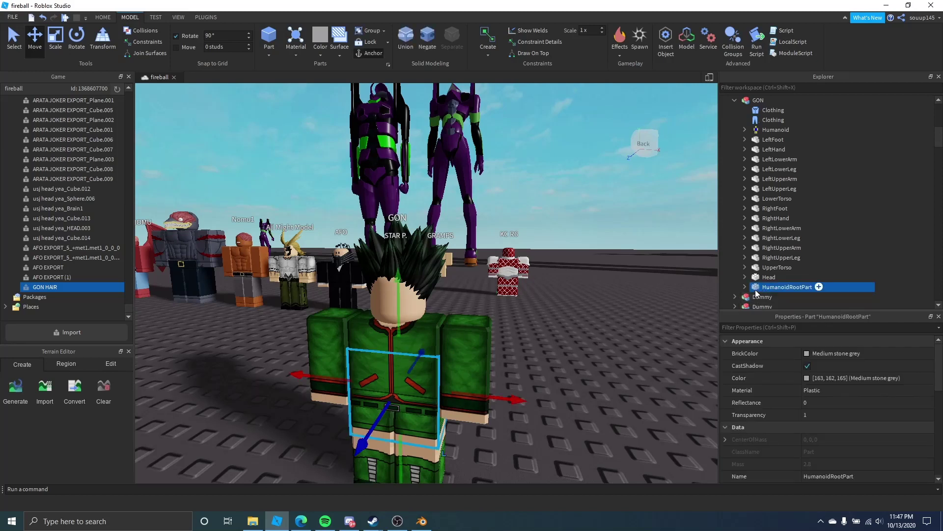
click(825, 416)
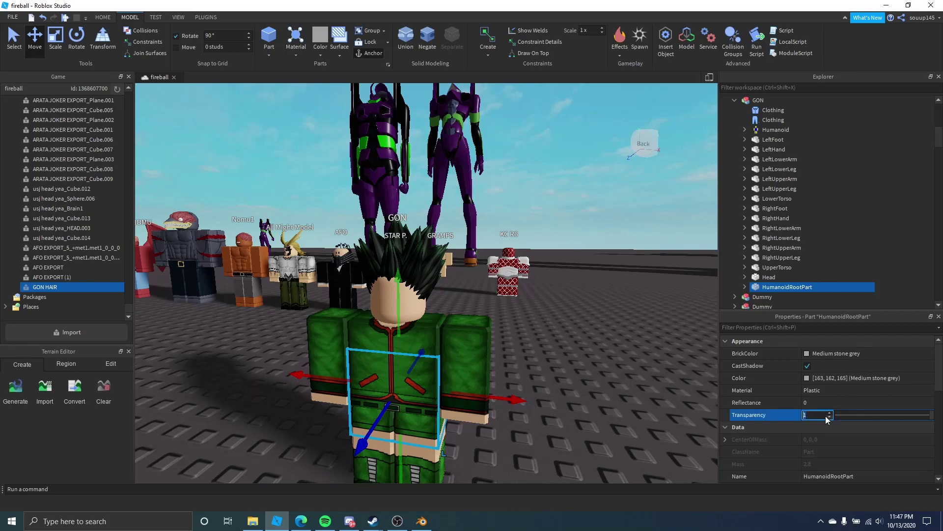
text(0.5)
key(Return)
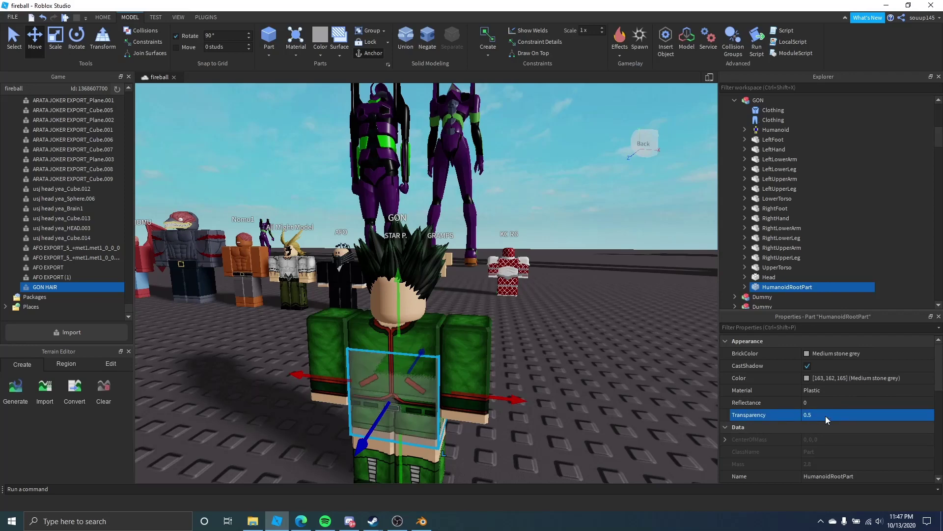
right_drag(610, 417, 610, 417)
scroll(610, 417, up, 3)
right_drag(362, 353, 362, 354)
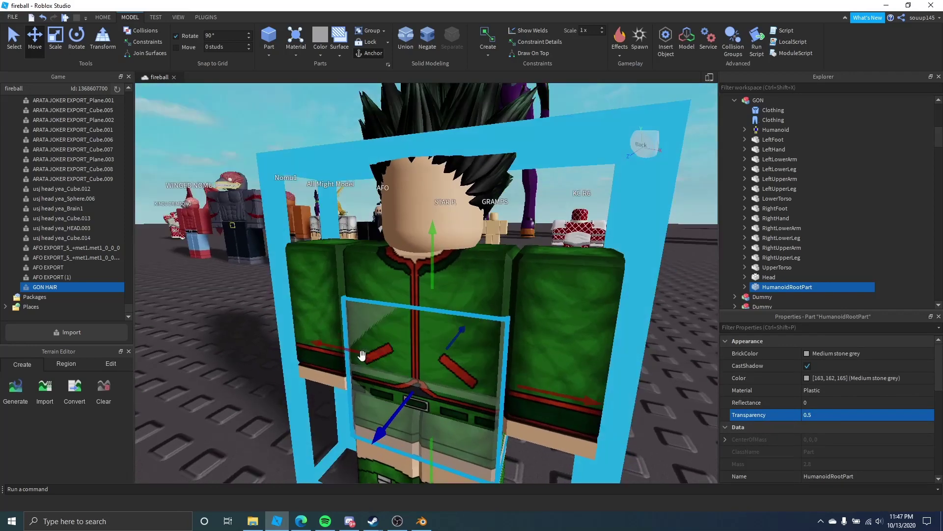
scroll(398, 355, down, 3)
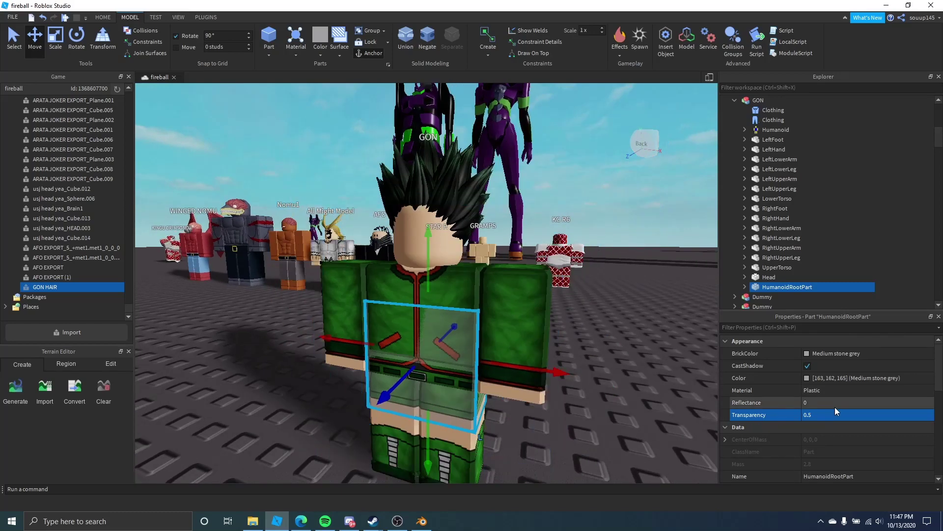
Step: Set the HumanoidRootPart's transparency back to 1 and deselect the part
click(837, 416)
text(1)
key(Return)
click(616, 420)
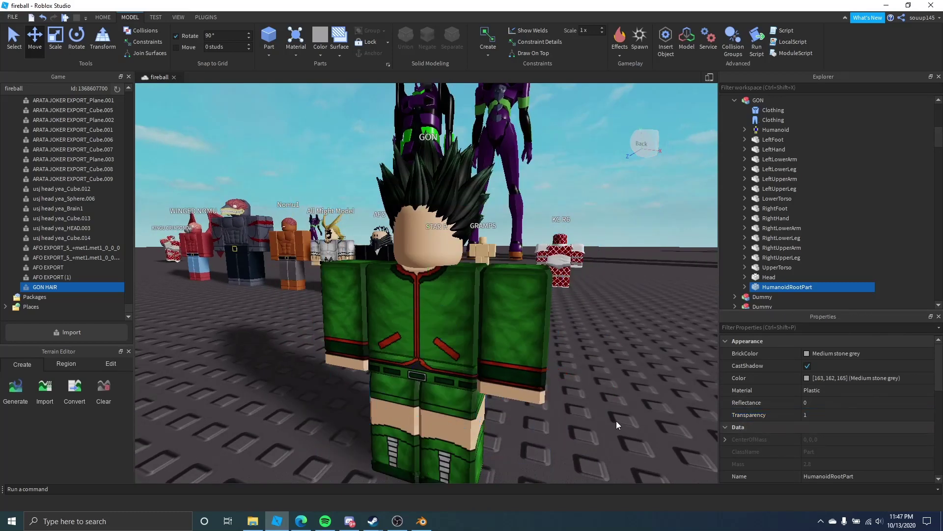
Step: Move the Meshes/GON HAIR part into the GON model in the object hierarchy
right_drag(494, 324, 494, 323)
scroll(477, 319, down, 3)
scroll(459, 315, up, 4)
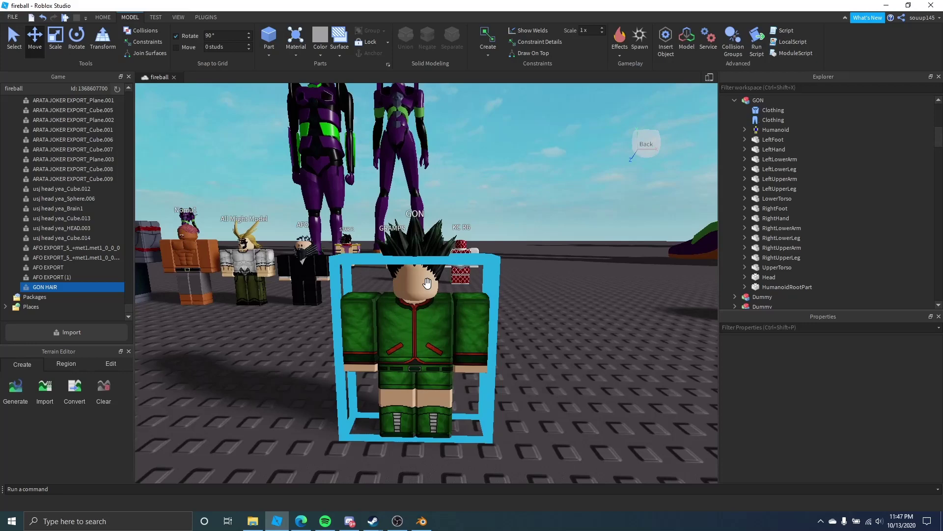
click(423, 236)
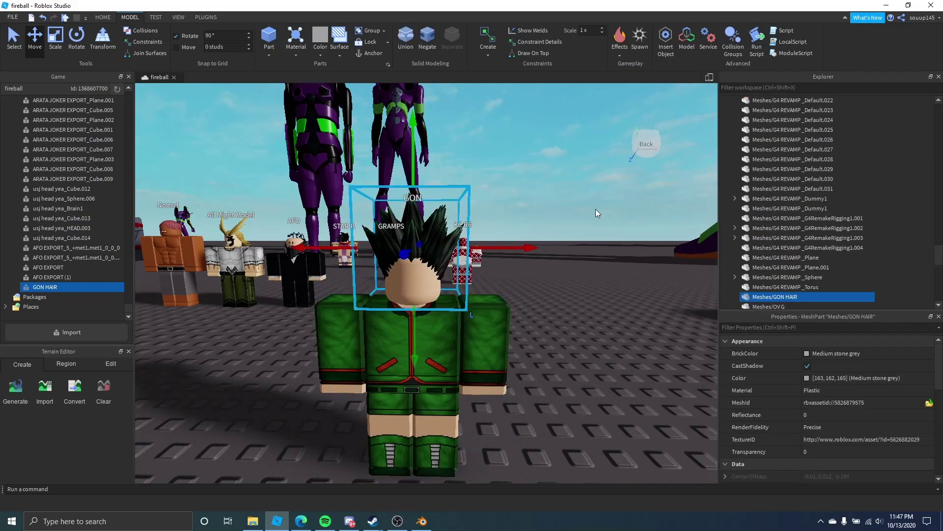
drag(771, 296, 799, 186)
scroll(793, 227, up, 10)
scroll(796, 226, up, 10)
scroll(798, 226, up, 5)
click(593, 308)
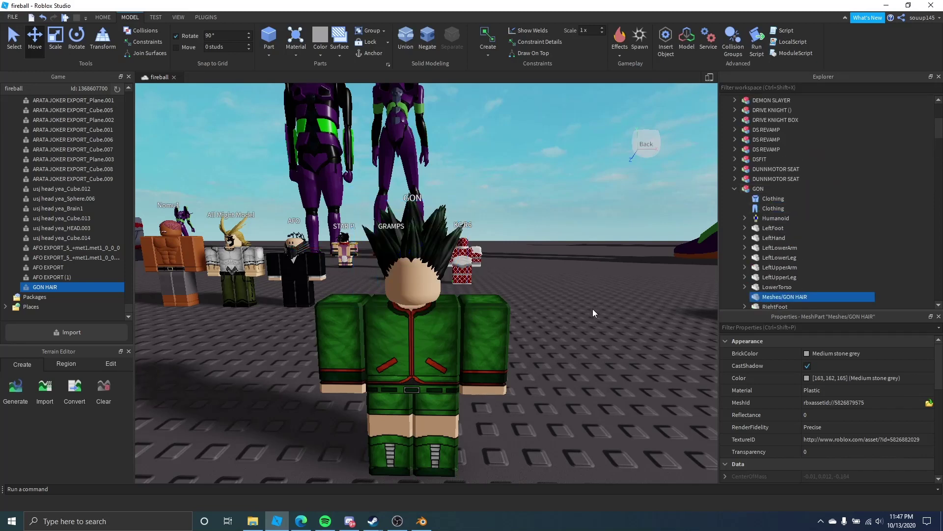
Step: Insert a Decal object into the GON model and reparent it under the model's Head
click(486, 326)
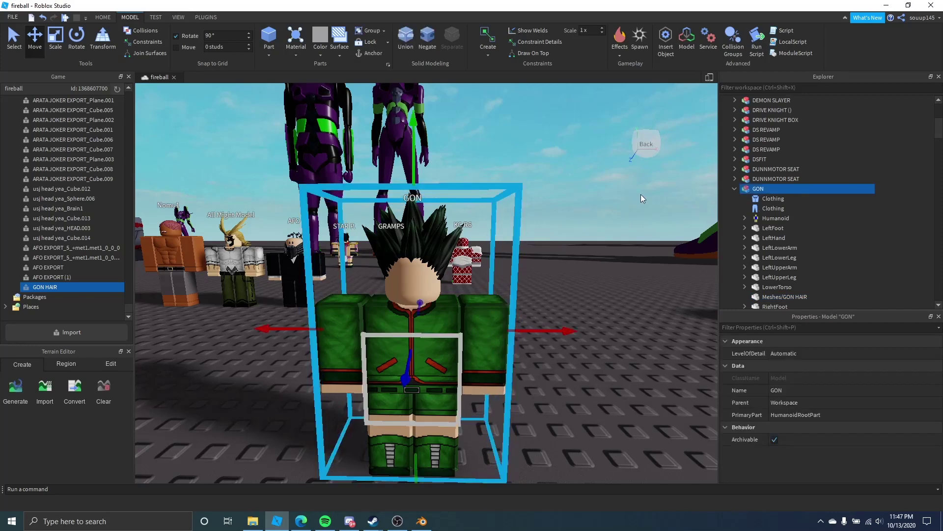
scroll(573, 206, up, 3)
right_drag(507, 255, 469, 279)
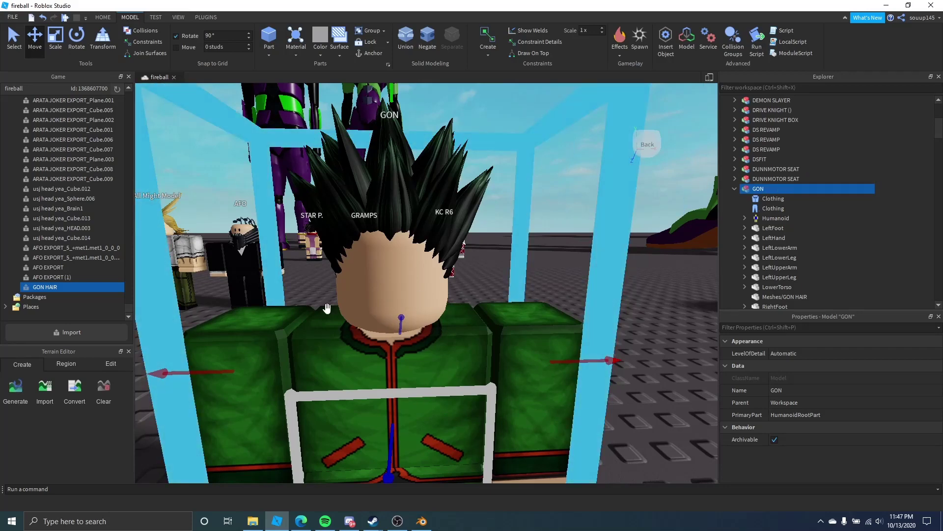
click(771, 189)
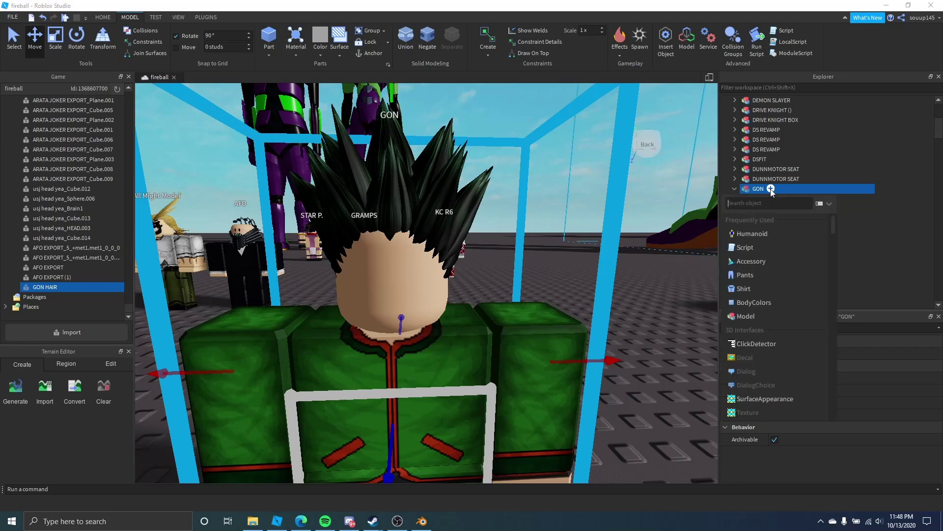
text(dec)
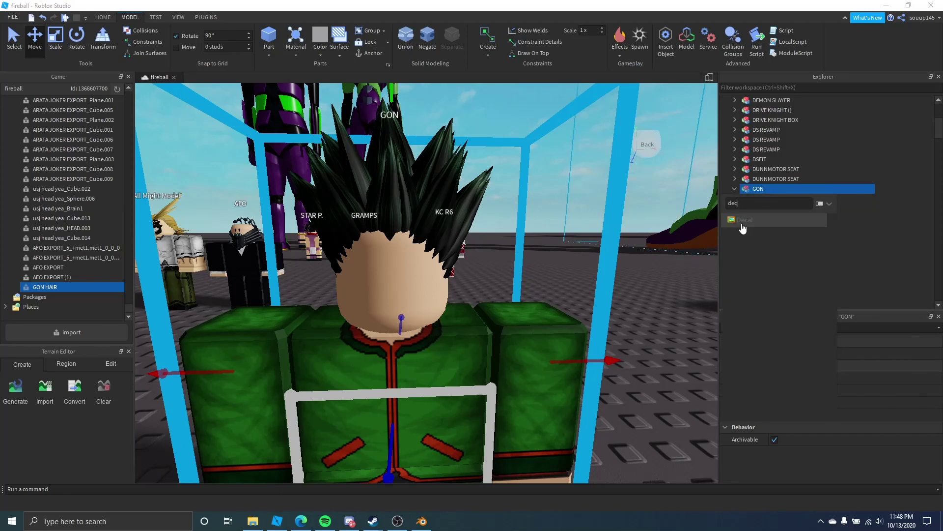
click(742, 220)
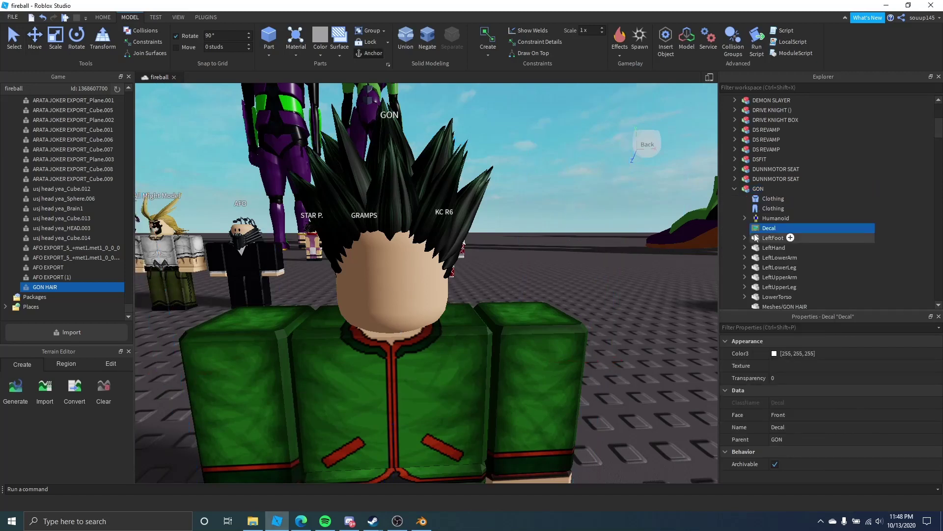
drag(779, 232, 776, 270)
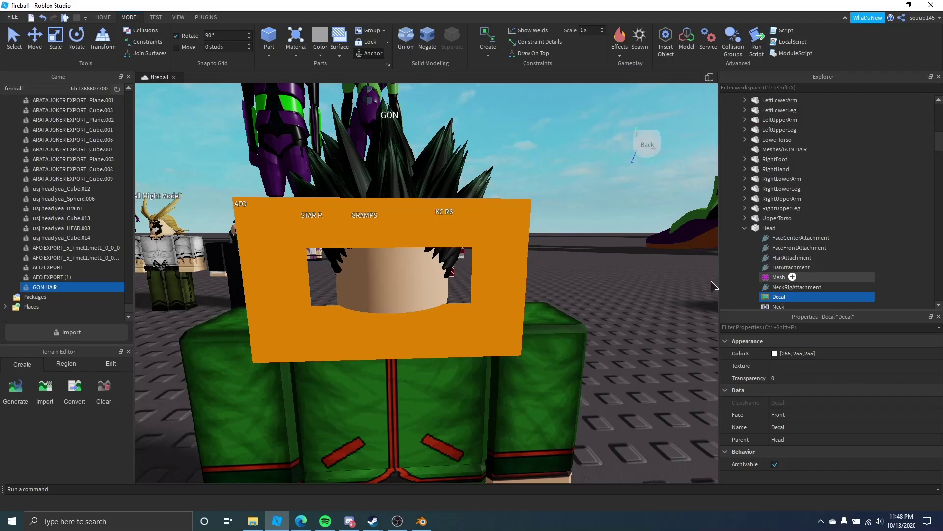
Step: Set the head decal's texture to the darkshine face image, then deselect it and collapse the Head
click(792, 368)
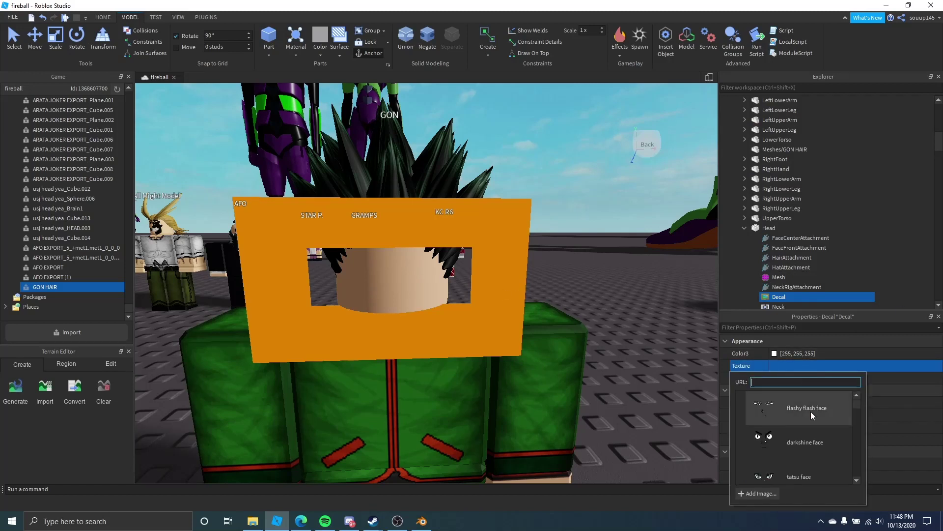
click(813, 441)
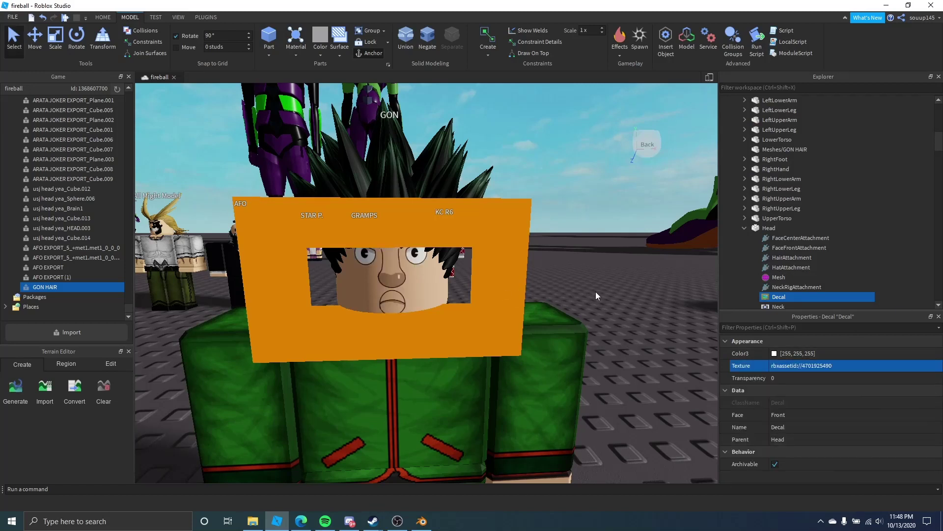
click(898, 276)
click(744, 227)
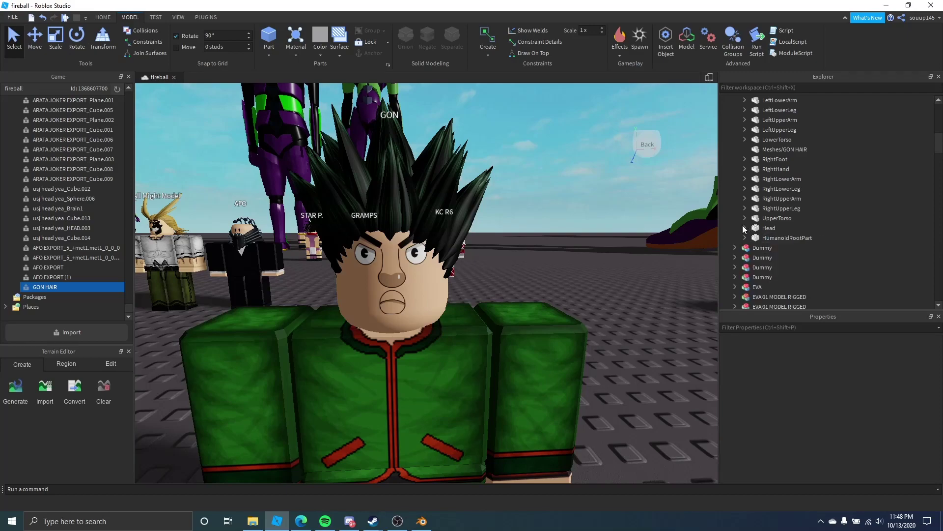
Step: Select the GON model and rotate it 90° about its vertical axis
scroll(611, 243, down, 6)
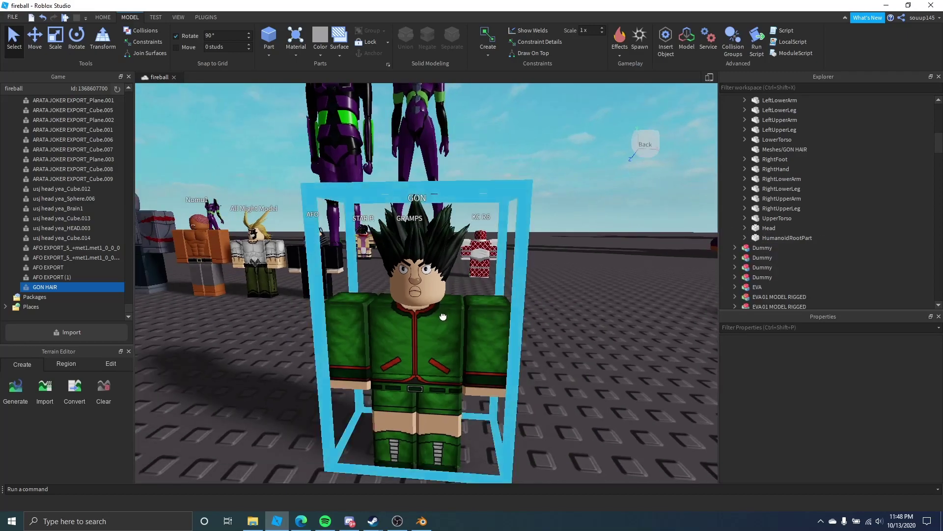
click(443, 317)
right_drag(443, 317, 444, 317)
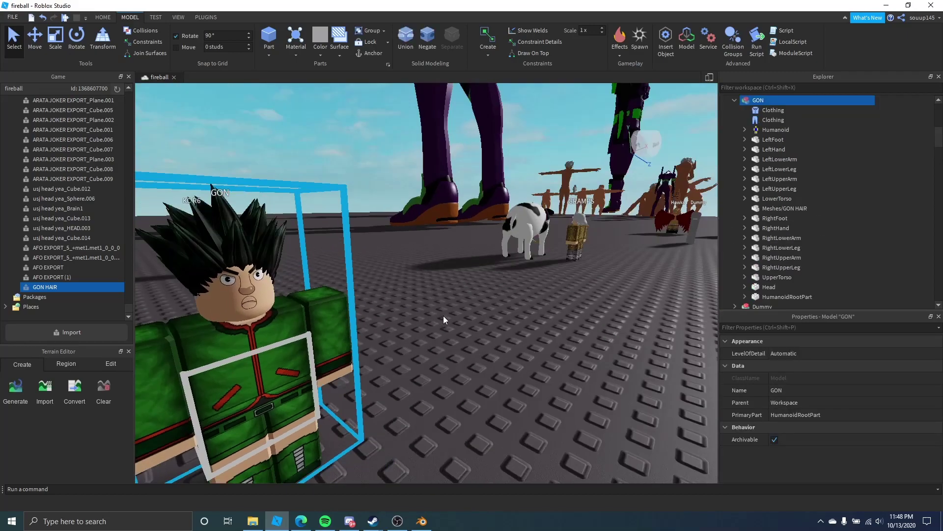
scroll(443, 317, down, 4)
click(41, 38)
key(f)
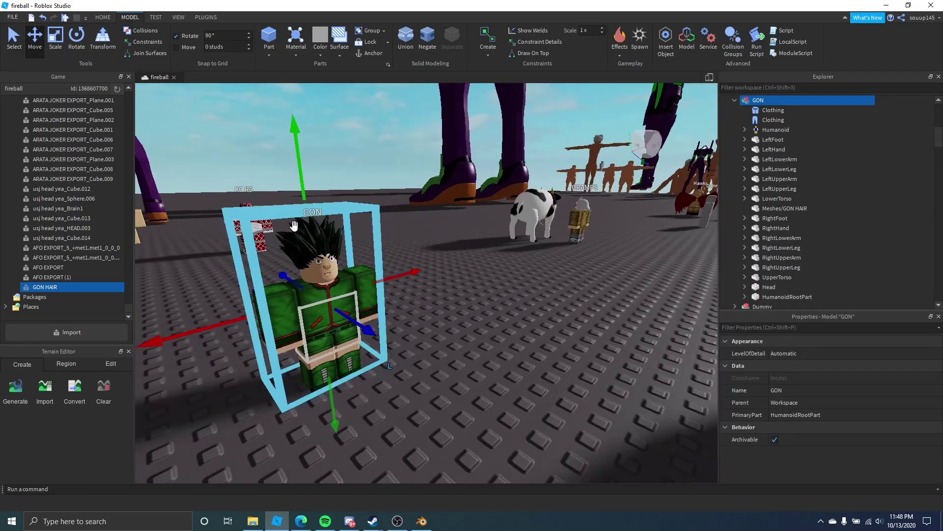
click(76, 37)
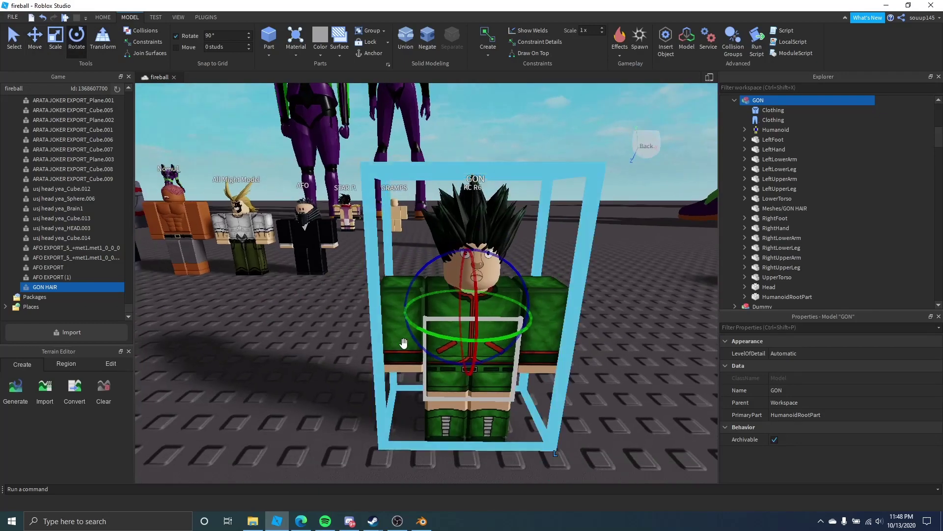
drag(427, 329, 528, 310)
right_drag(511, 290, 413, 275)
Step: Move the GON model across the baseplate, past the GRAMPS cow, to the area beside the Hawks models
scroll(493, 275, down, 4)
click(494, 278)
key(w)
click(476, 314)
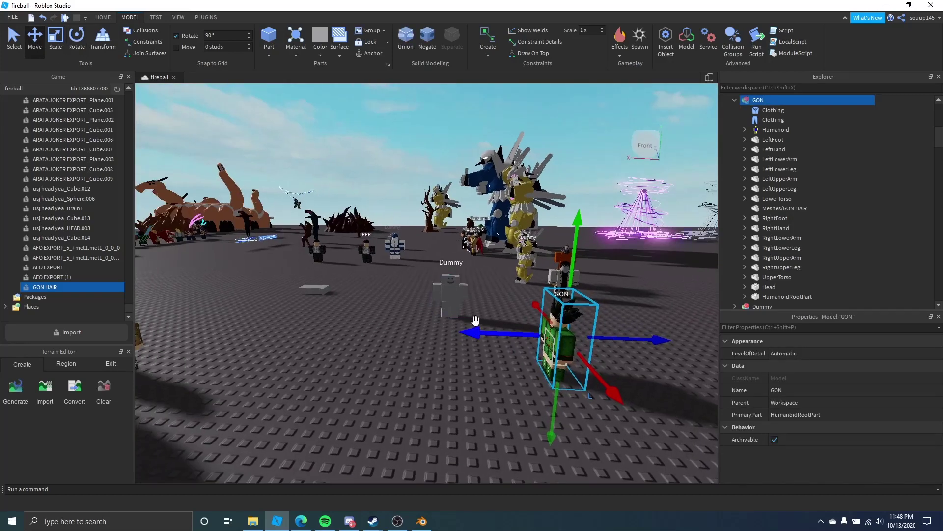
drag(484, 335, 172, 266)
right_drag(172, 266, 143, 258)
key(a)
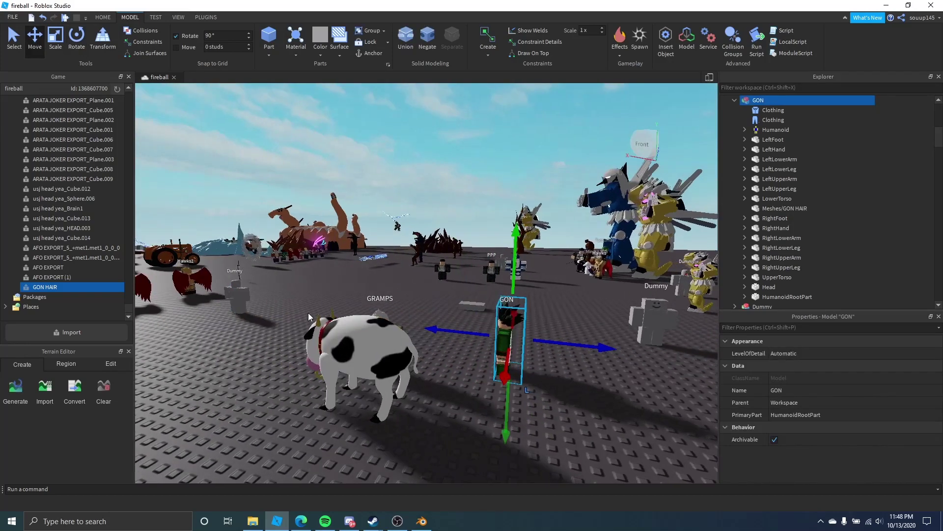
drag(561, 336, 148, 290)
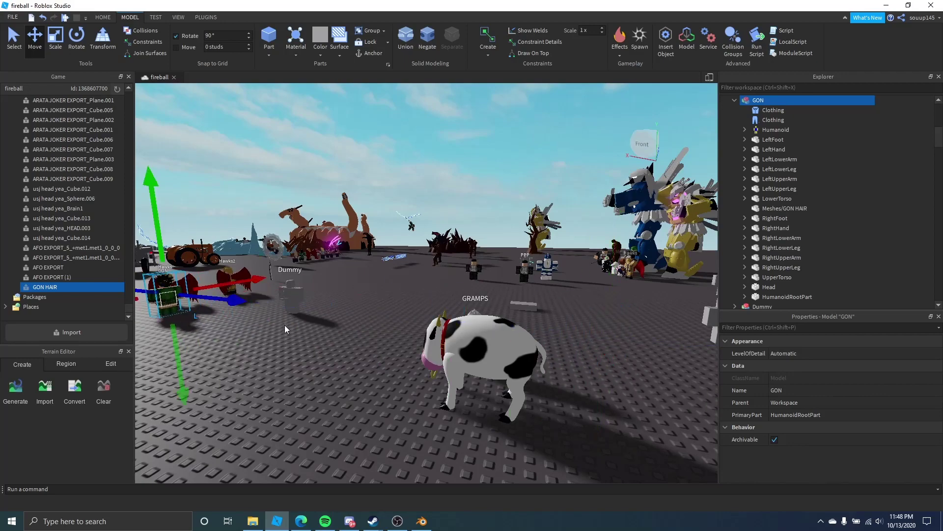
Step: Move the GON model further along the baseplate, past the Hawks models toward the tractors
key(a)
right_drag(284, 325, 286, 323)
key(w)
key(a)
drag(393, 329, 152, 318)
key(a)
right_drag(451, 294, 451, 294)
key(a)
key(s)
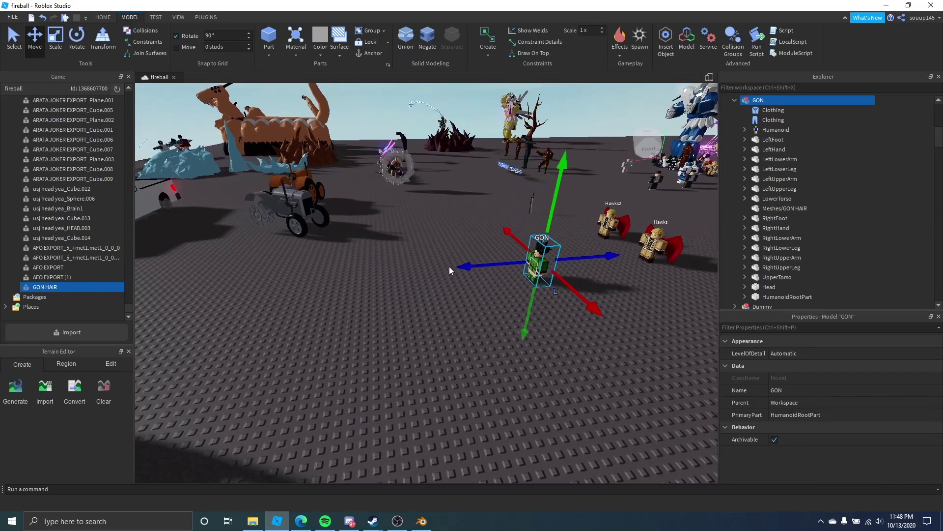
Step: Shift the GON model from the Hawks models to the far side of the orange tractor
drag(458, 269, 159, 289)
key(a)
right_drag(350, 340, 349, 340)
drag(479, 342, 274, 242)
key(a)
right_drag(274, 242, 274, 242)
key(w)
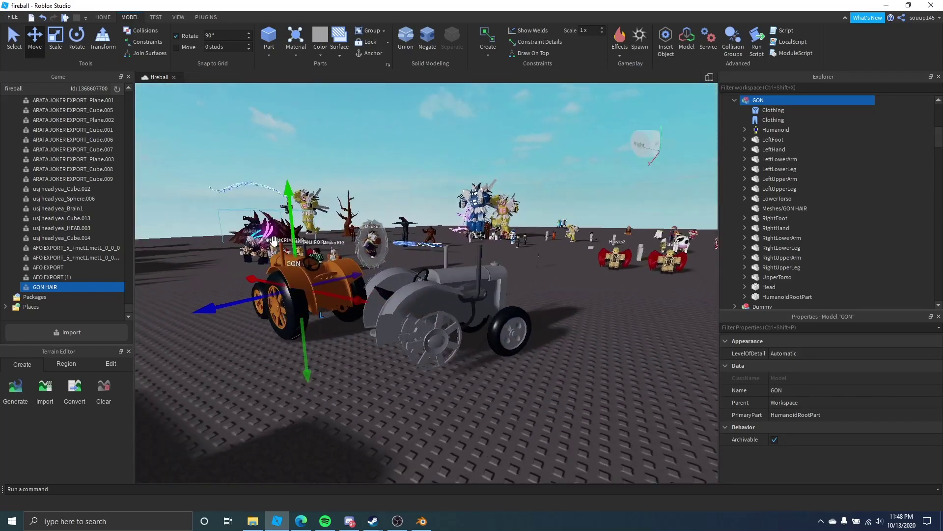
Step: Move the GON model sideways away from the tractors, in front of the row of finished characters, and deselect it
drag(389, 303, 226, 291)
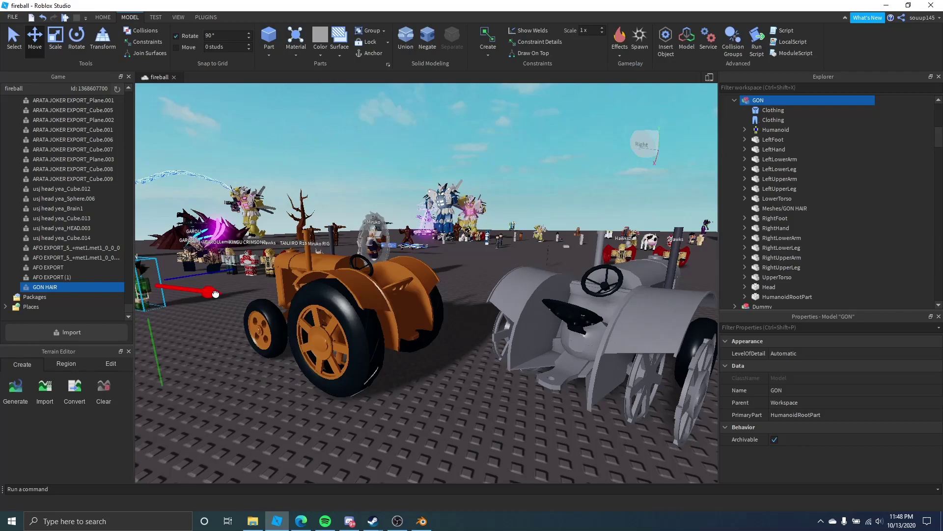
right_drag(226, 291, 226, 291)
key(a)
key(w)
key(f)
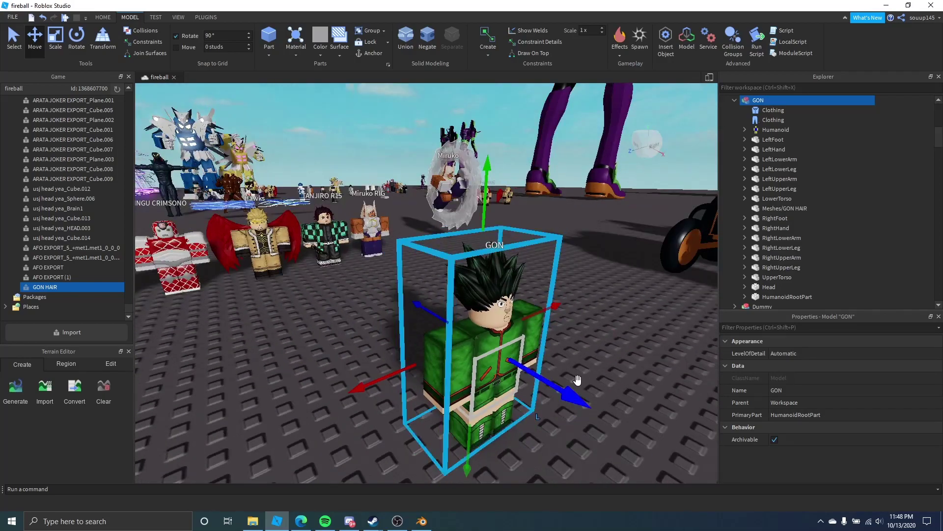
key(d)
click(565, 388)
key(w)
right_drag(565, 387, 565, 388)
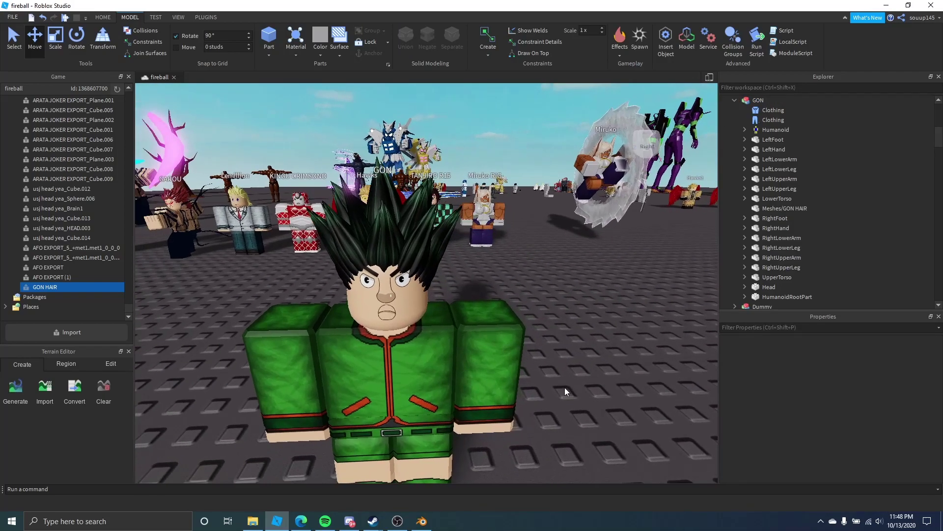
Step: Examine the placed GON model from the front, and look over the row of character models behind it
right_drag(552, 352, 550, 350)
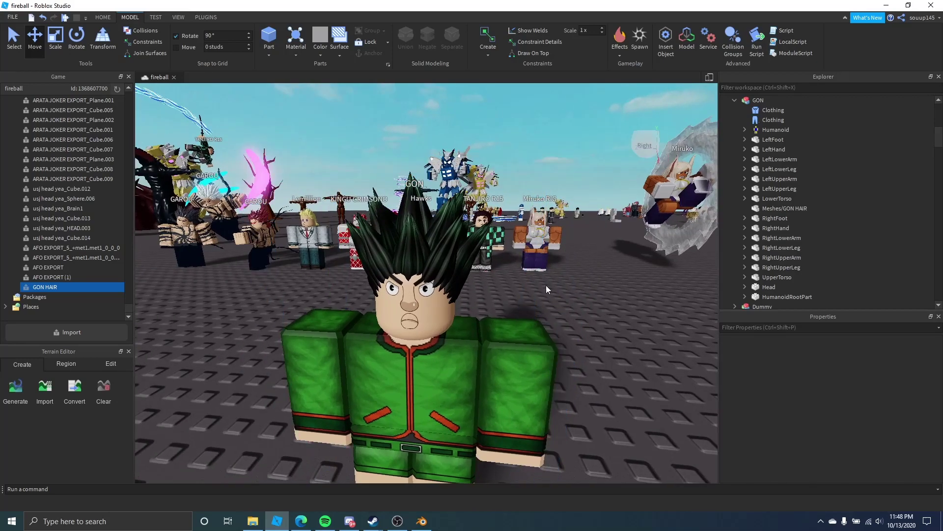
scroll(520, 297, down, 3)
right_drag(520, 297, 519, 296)
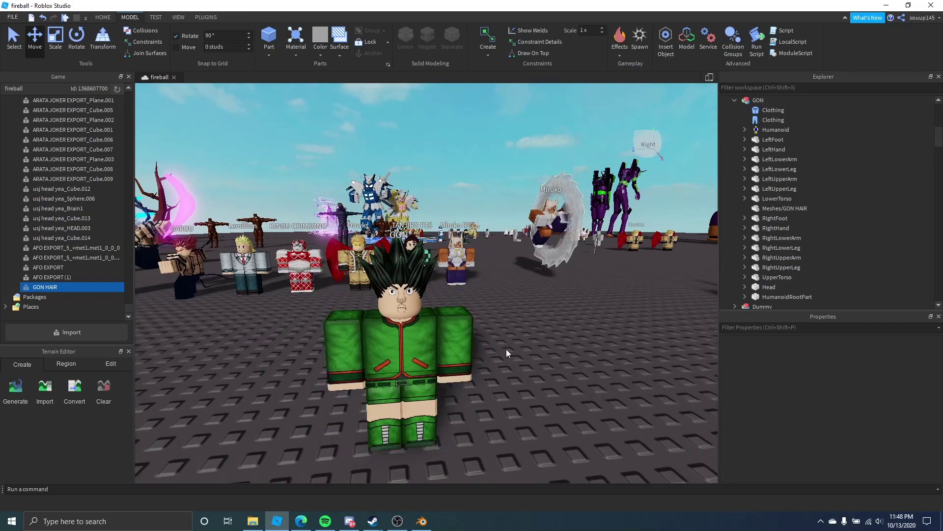
right_drag(494, 354, 493, 344)
scroll(493, 344, up, 3)
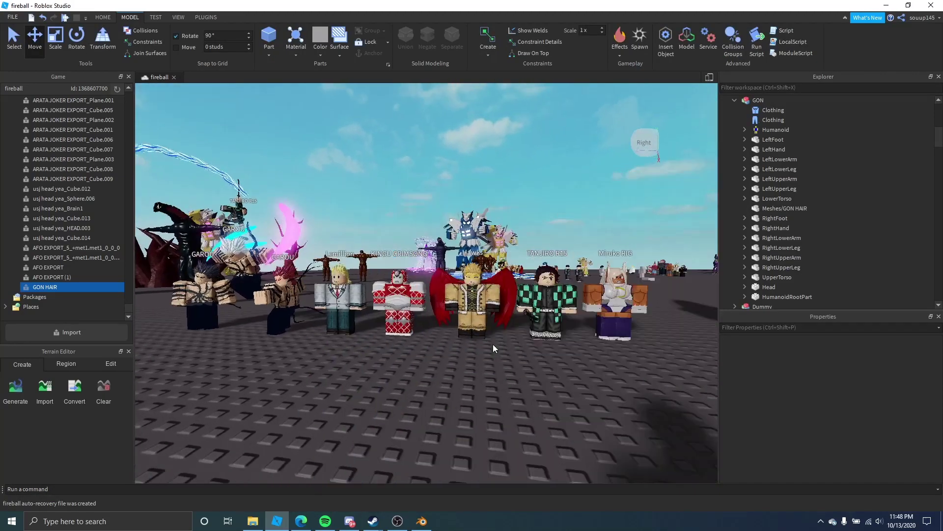
scroll(494, 343, up, 8)
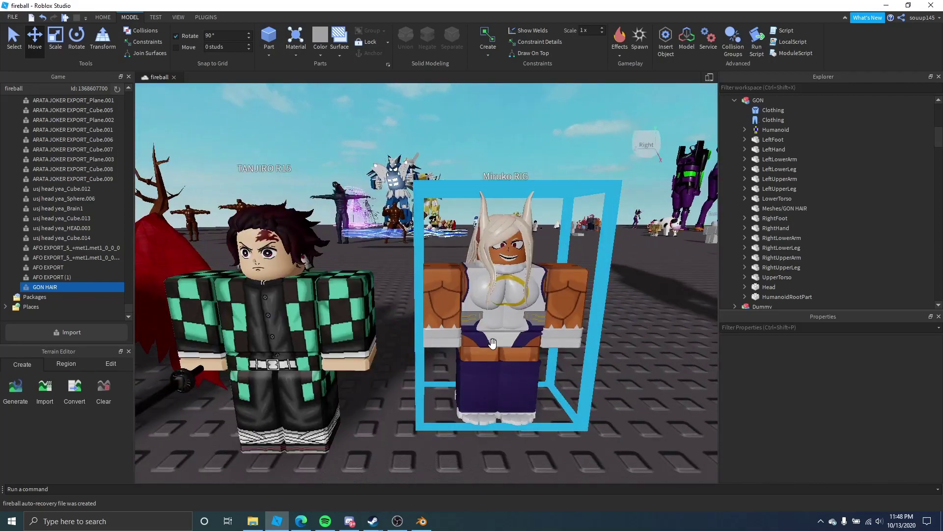
key(a)
right_drag(493, 343, 482, 346)
key(a)
key(a)
key(a)
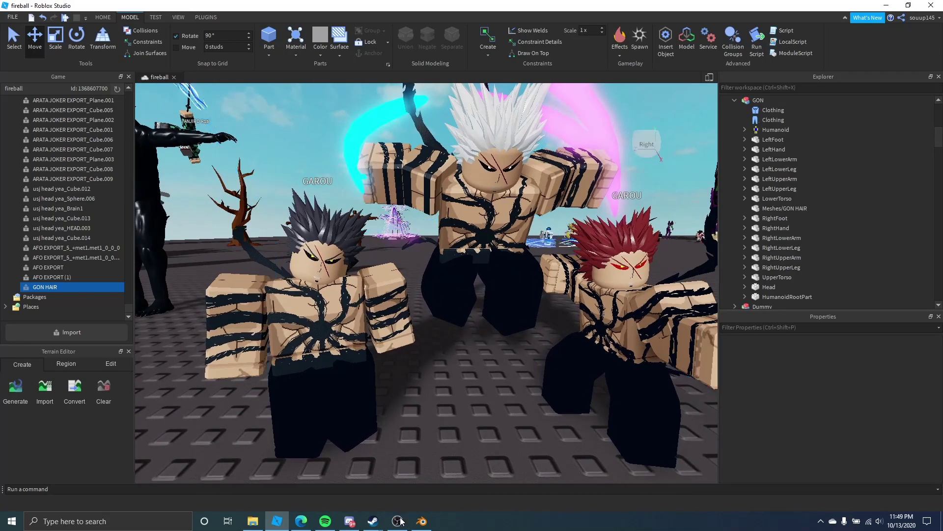